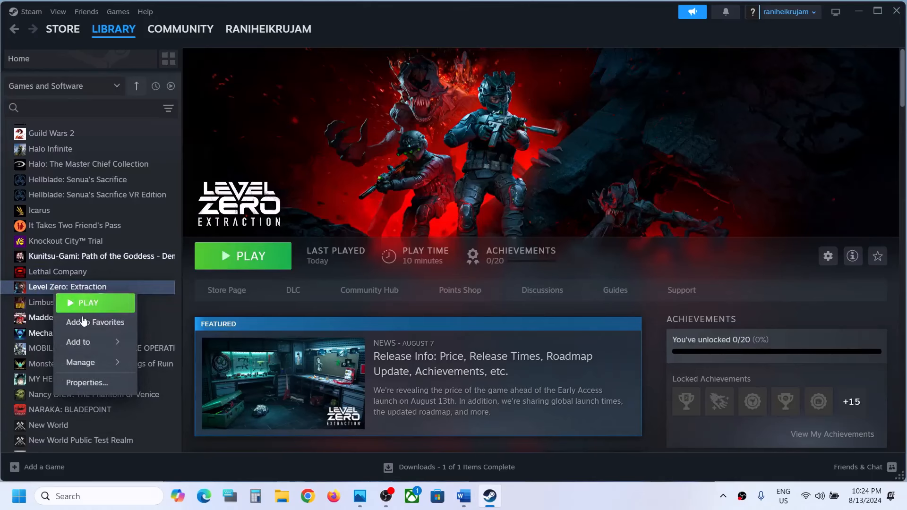
Step: Browse the local files of Level Zero: Extraction and set the LevelZeroClient application to run as an administrator
mouse_move(78, 362)
left_click(189, 383)
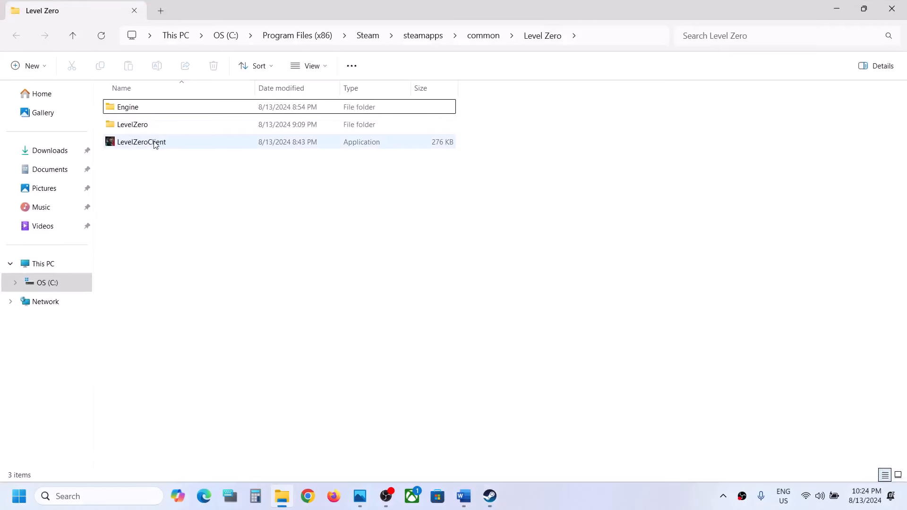
right_click(155, 143)
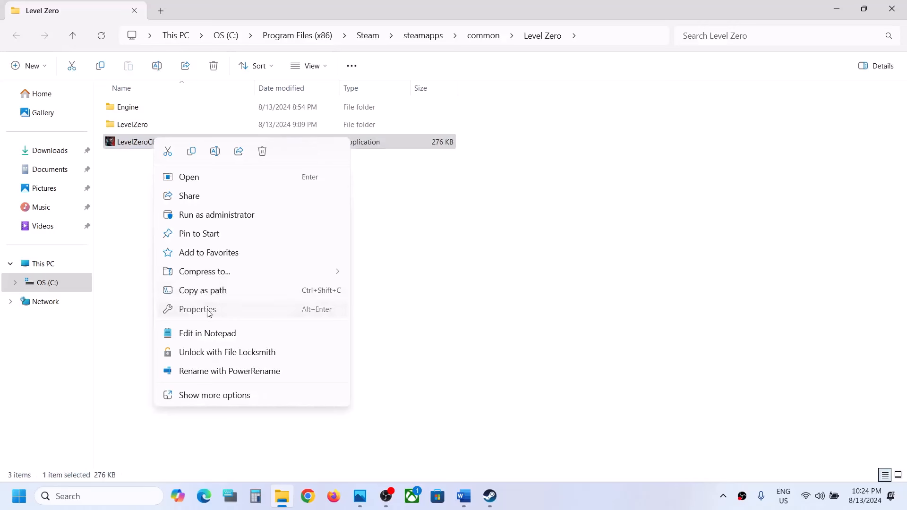
left_click(213, 308)
left_click(224, 173)
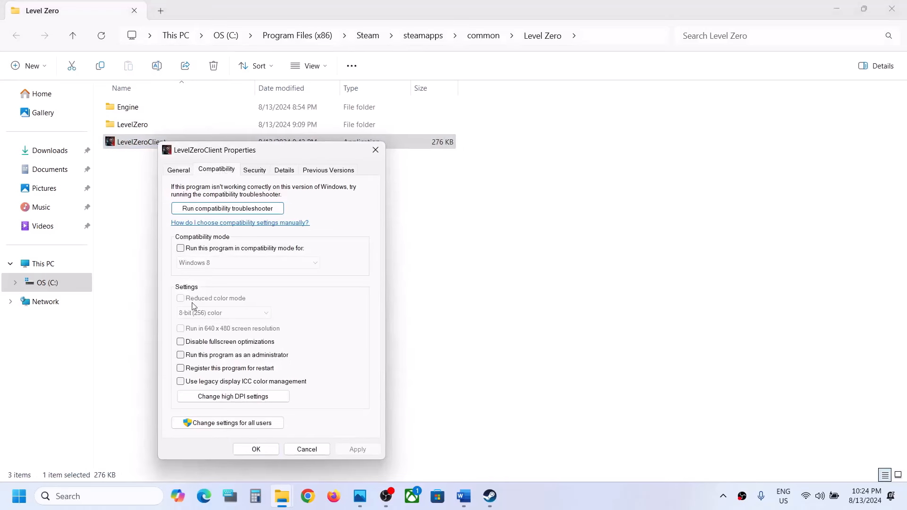
left_click(181, 356)
left_click(352, 449)
left_click(276, 450)
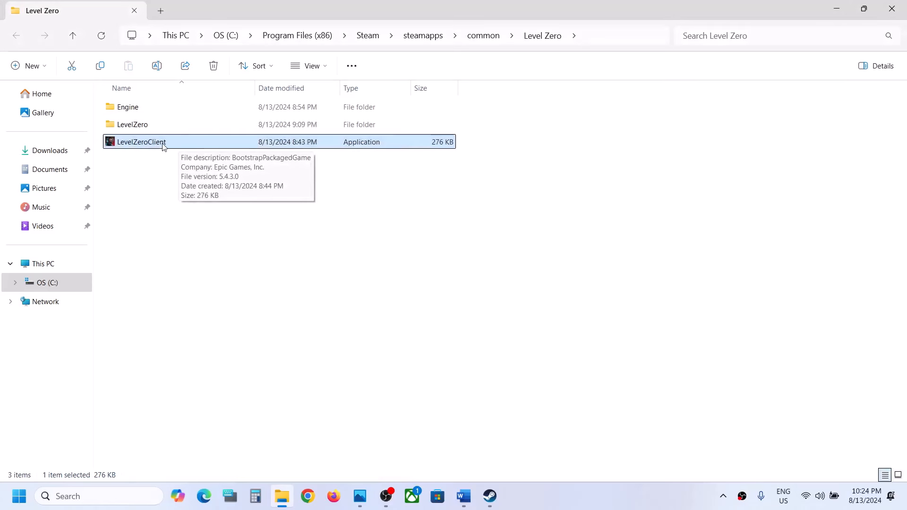
Step: Apply compatibility mode for Windows 8 to the LevelZeroClient application
right_click(163, 145)
left_click(214, 309)
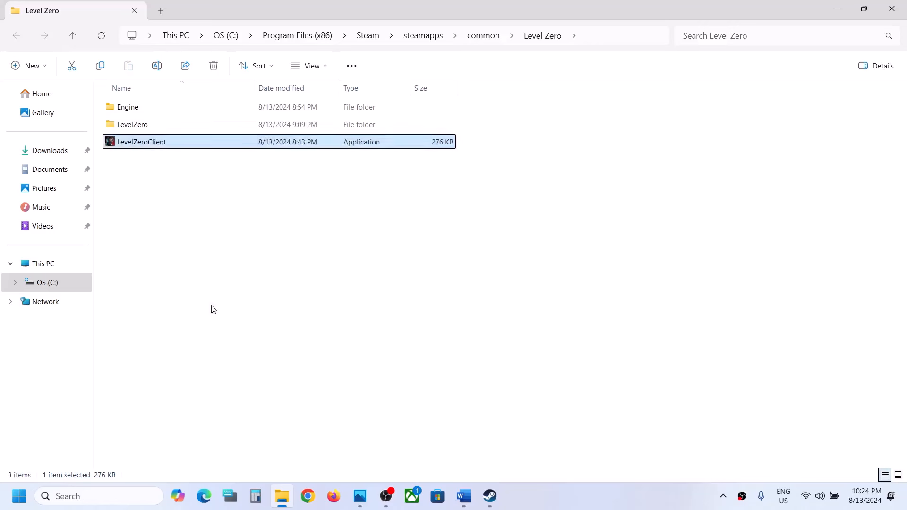
left_click(234, 172)
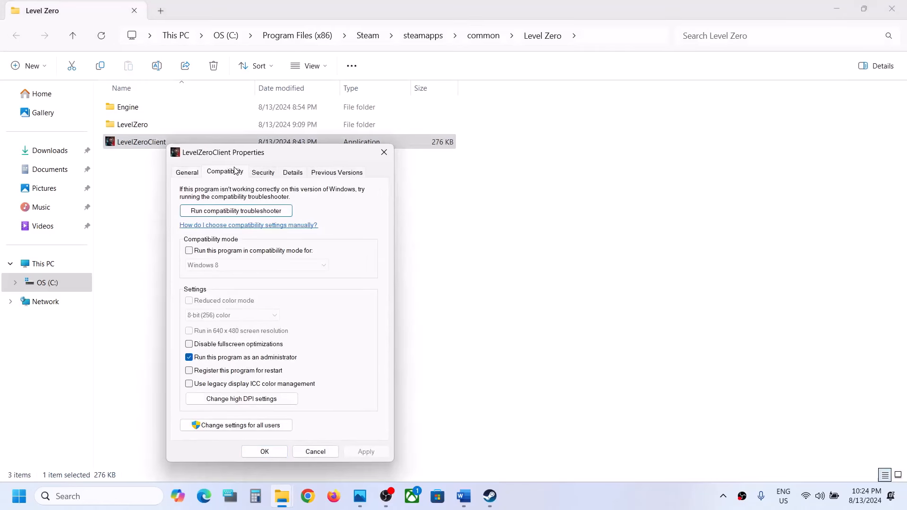
left_click(189, 250)
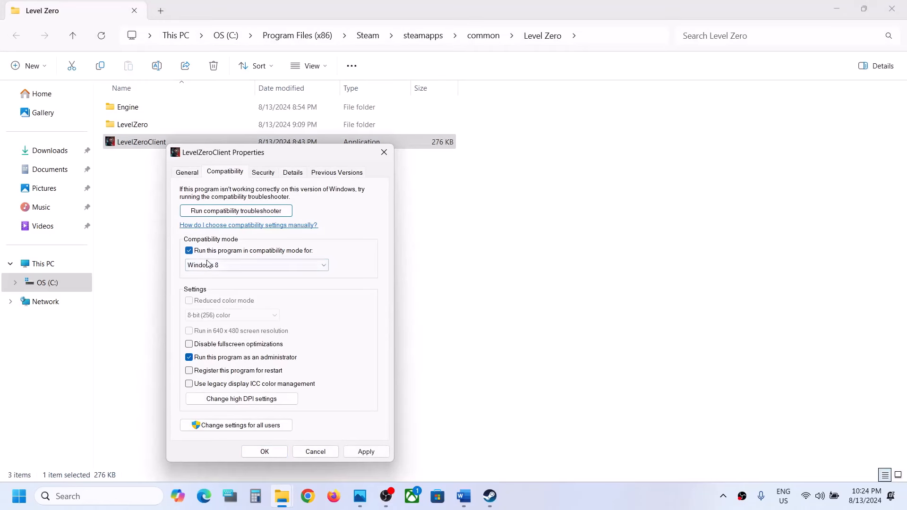
left_click(352, 450)
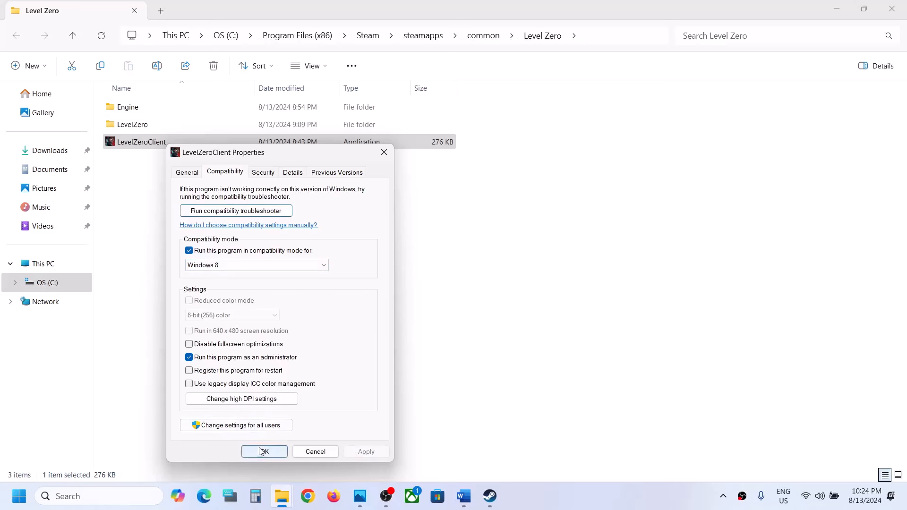
Step: Change LevelZeroClient's compatibility mode to Windows 7 and disable its fullscreen optimizations
left_click(218, 265)
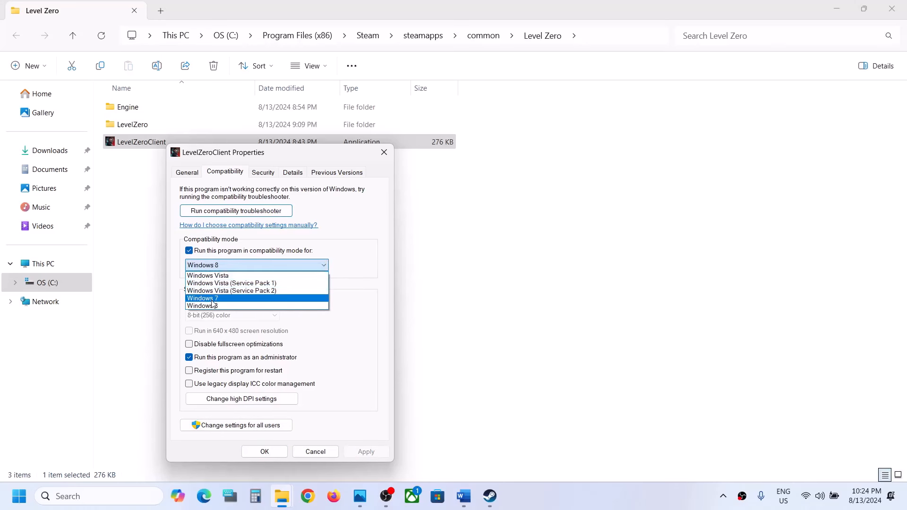
left_click(217, 303)
left_click(364, 451)
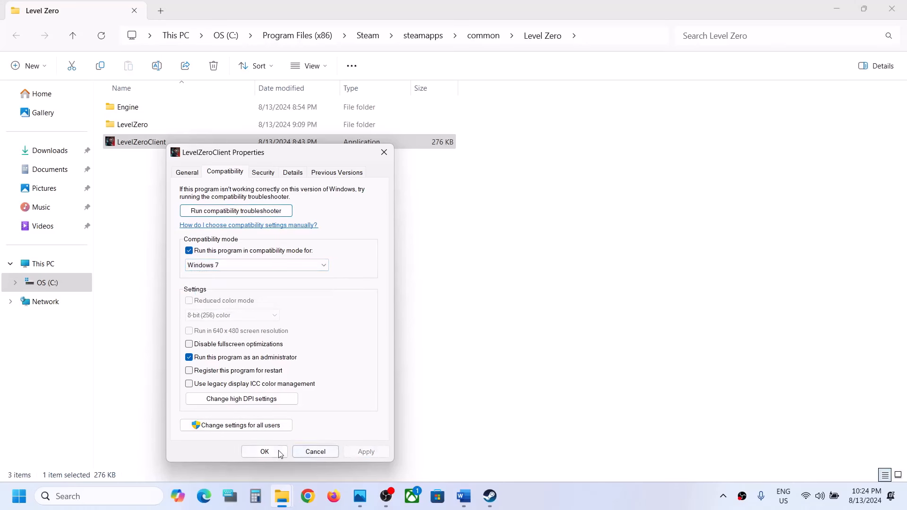
left_click(190, 345)
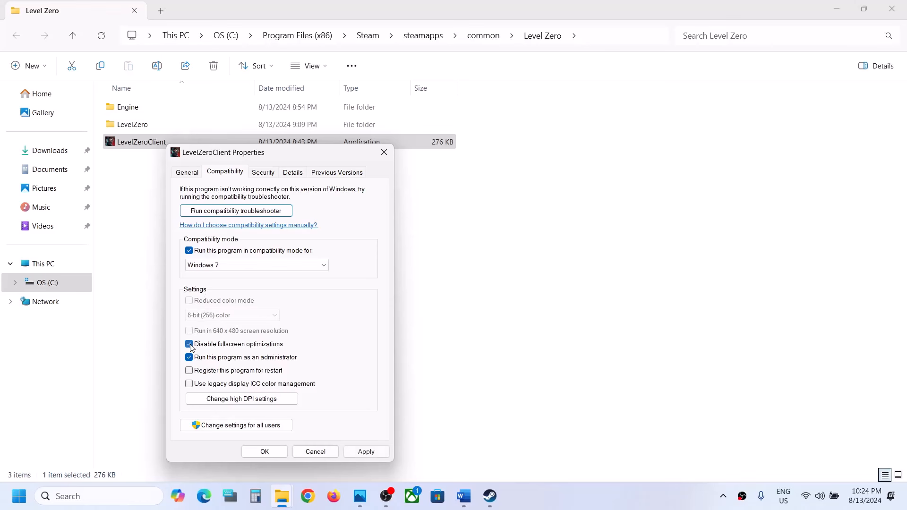
left_click(367, 451)
left_click(267, 451)
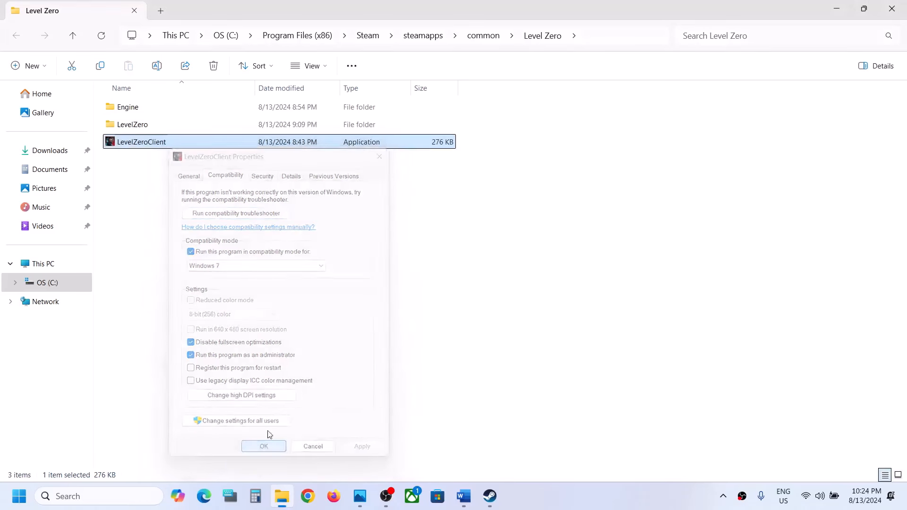
Step: Go to the Win64 folder inside LevelZero's Binaries folder
left_click(145, 127)
double_click(146, 125)
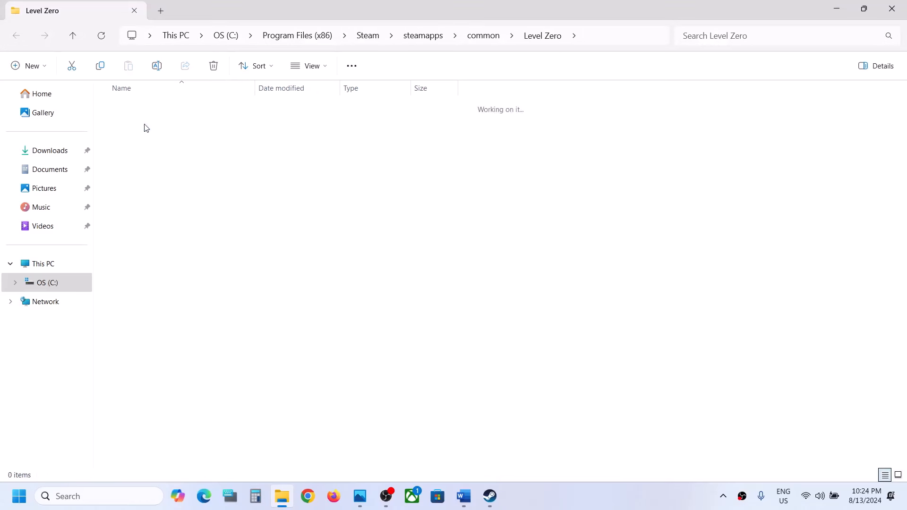
double_click(142, 126)
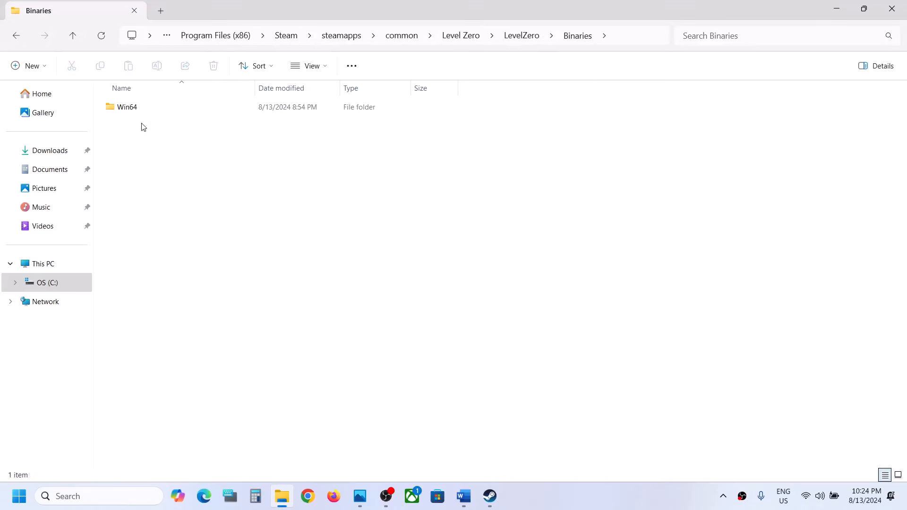
double_click(141, 107)
Step: Set the LevelZeroClient-Win64-Shipping application to run as an administrator
left_click(156, 134)
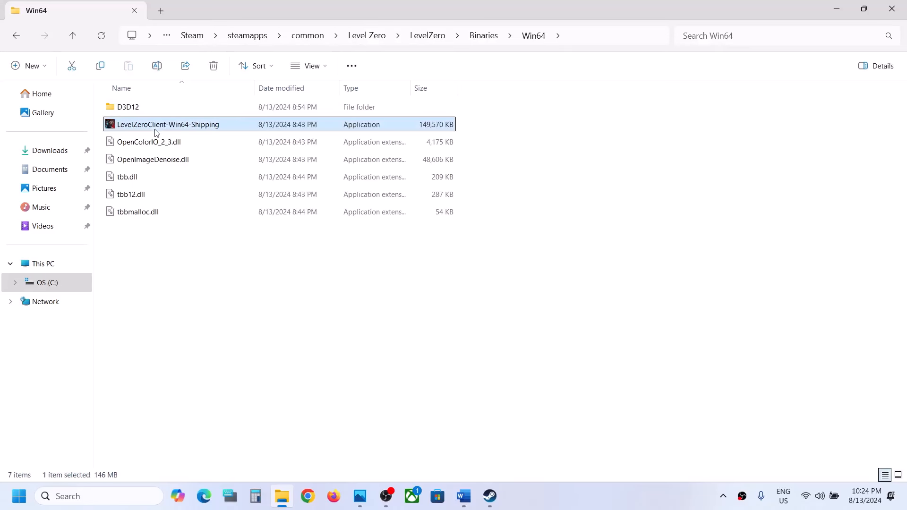
right_click(156, 134)
left_click(204, 305)
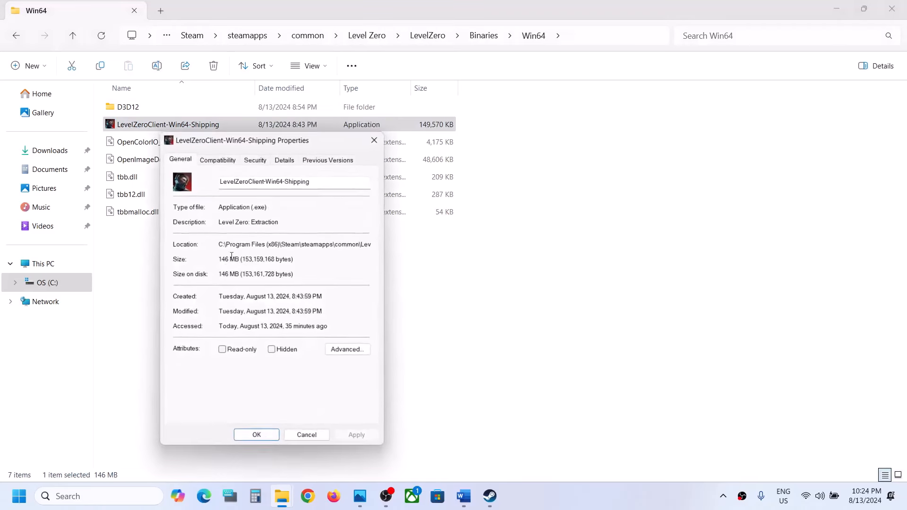
left_click(228, 160)
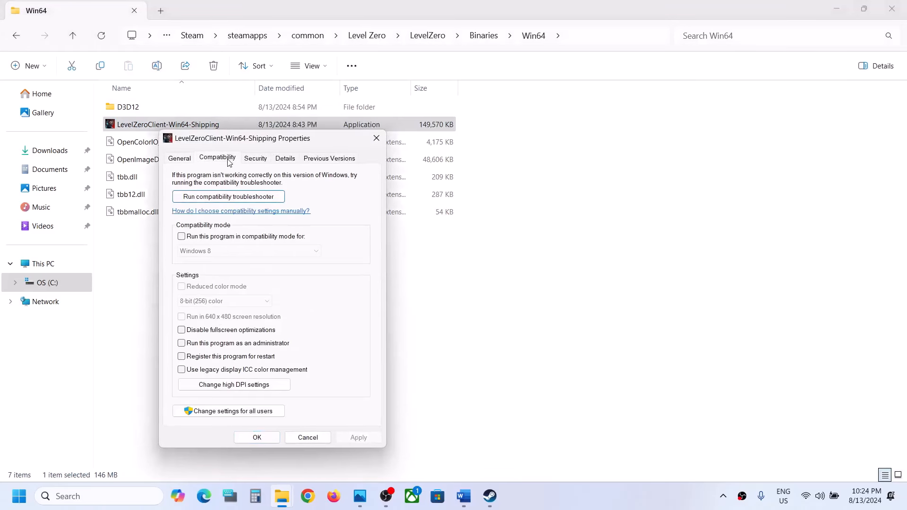
left_click(184, 343)
left_click(358, 438)
left_click(279, 442)
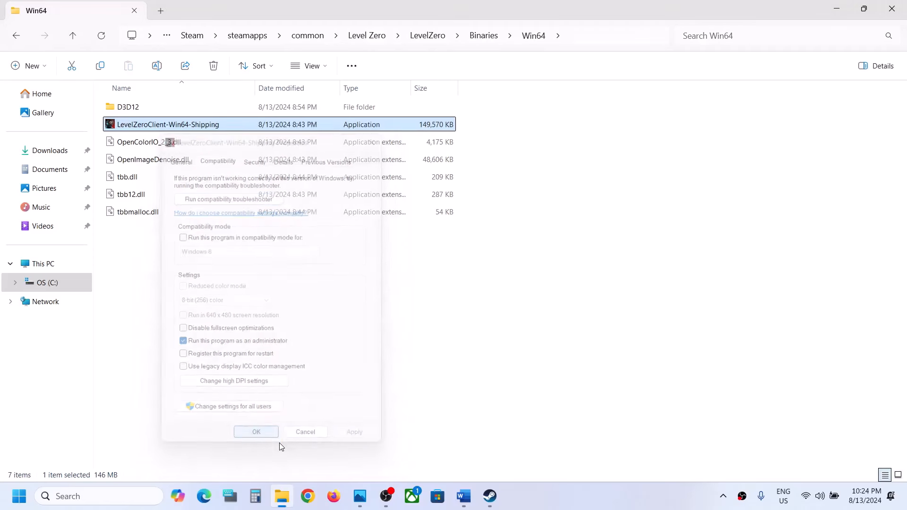
Step: Apply compatibility mode for Windows 8 to the LevelZeroClient-Win64-Shipping application
right_click(143, 129)
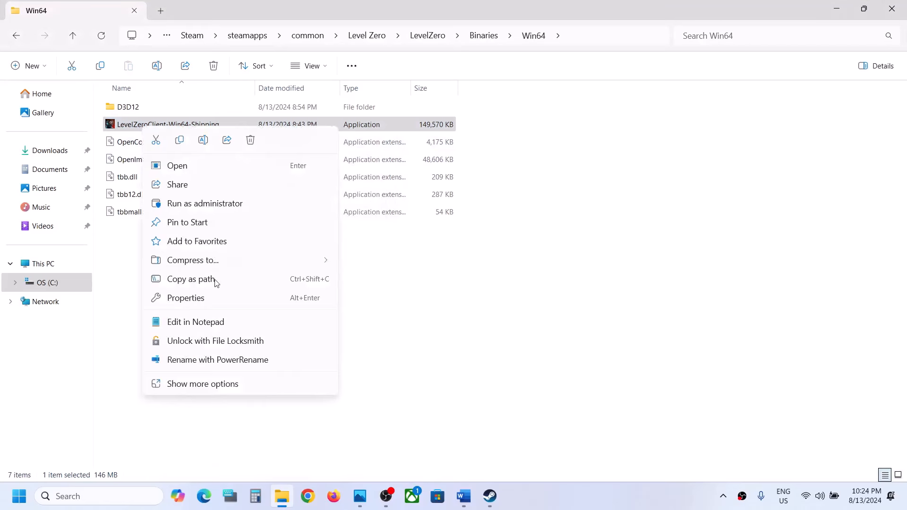
left_click(205, 298)
left_click(207, 156)
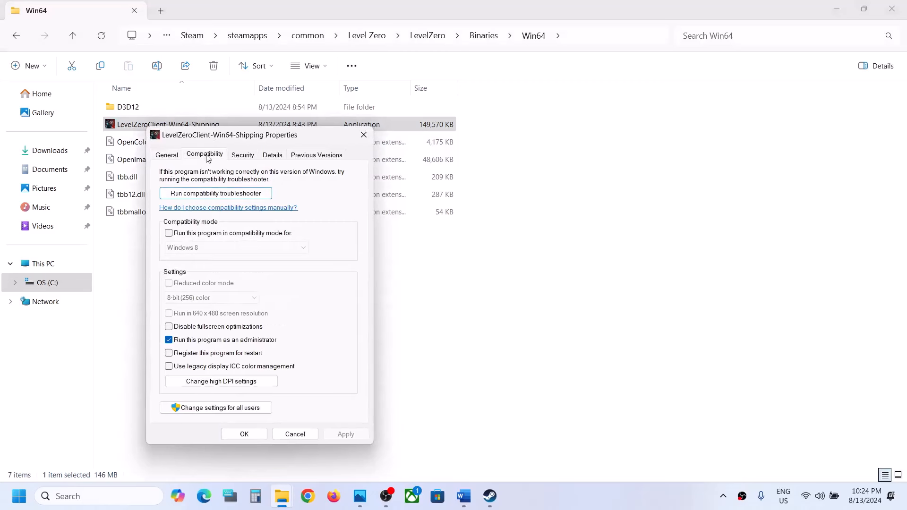
left_click(169, 234)
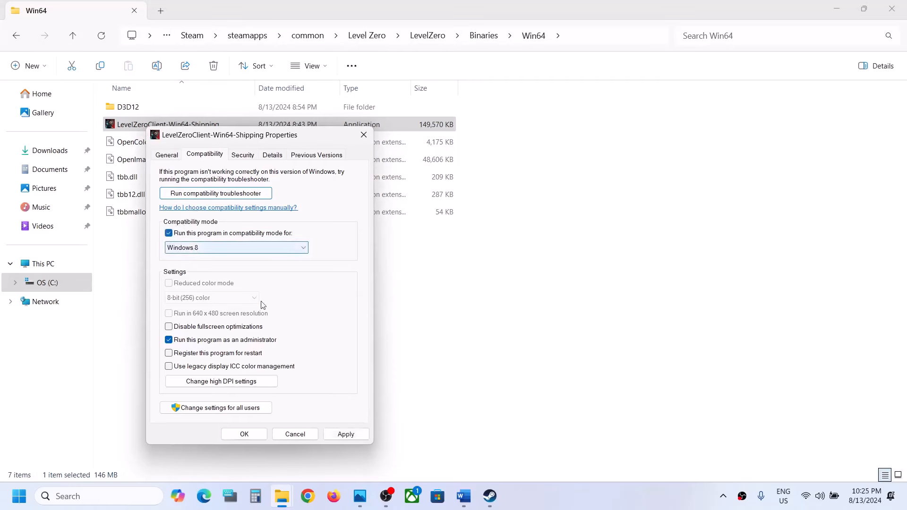
left_click(330, 438)
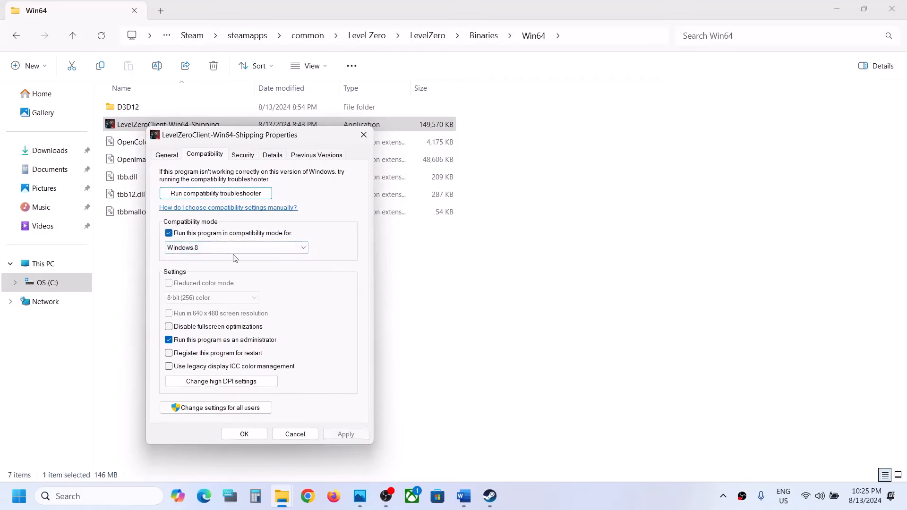
Step: Change LevelZeroClient-Win64-Shipping's compatibility mode to Windows 7 and disable its fullscreen optimizations
left_click(185, 251)
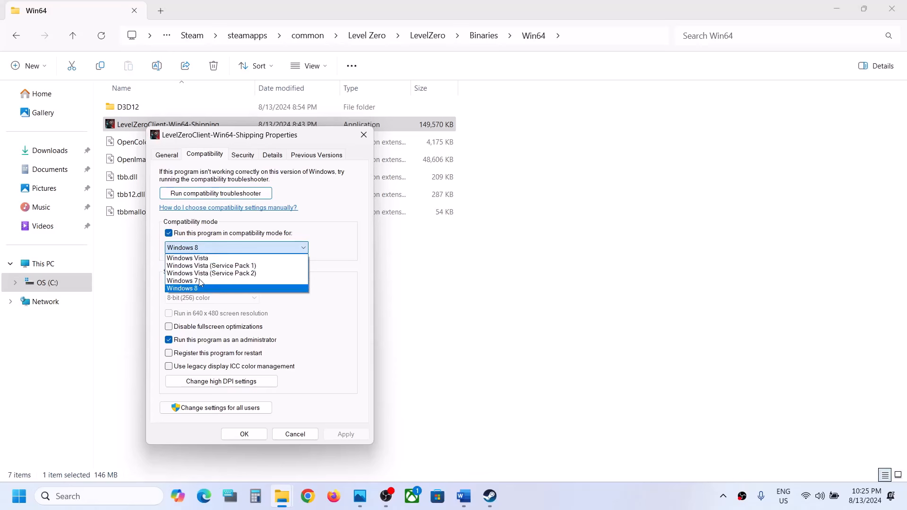
left_click(200, 281)
left_click(345, 434)
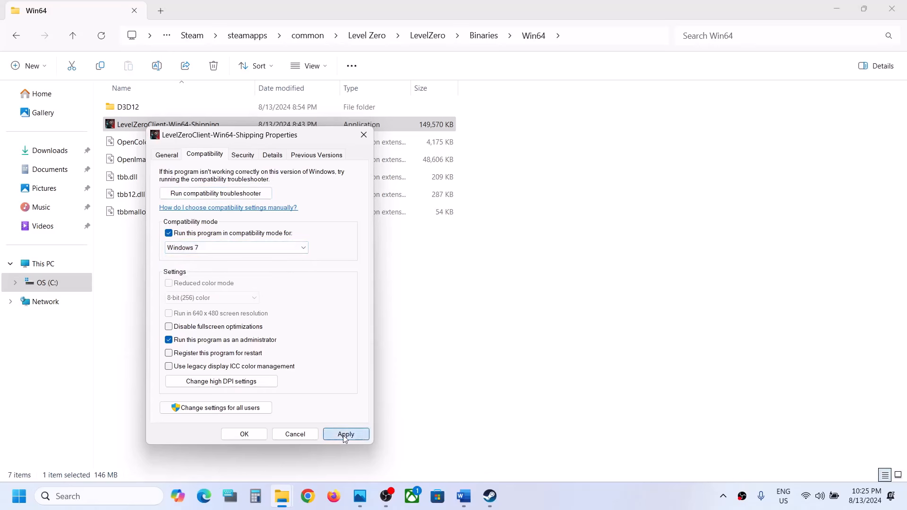
left_click(169, 327)
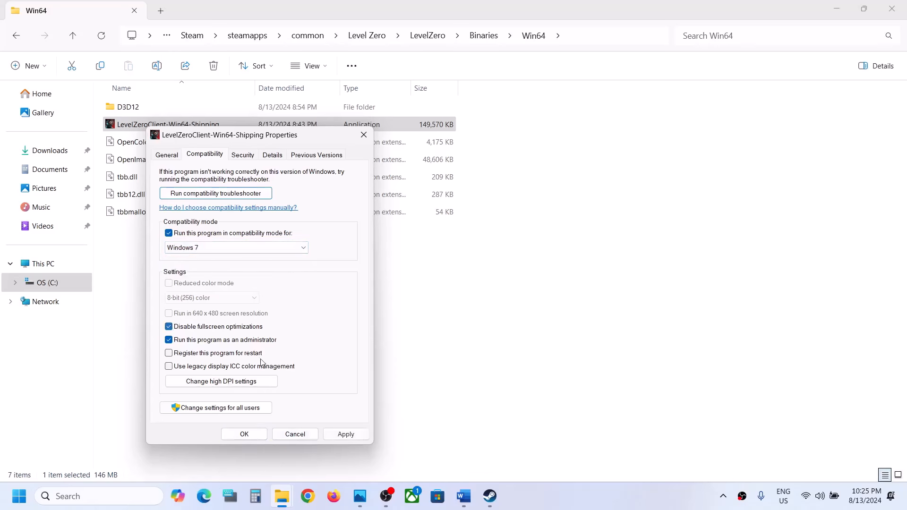
left_click(345, 435)
left_click(244, 434)
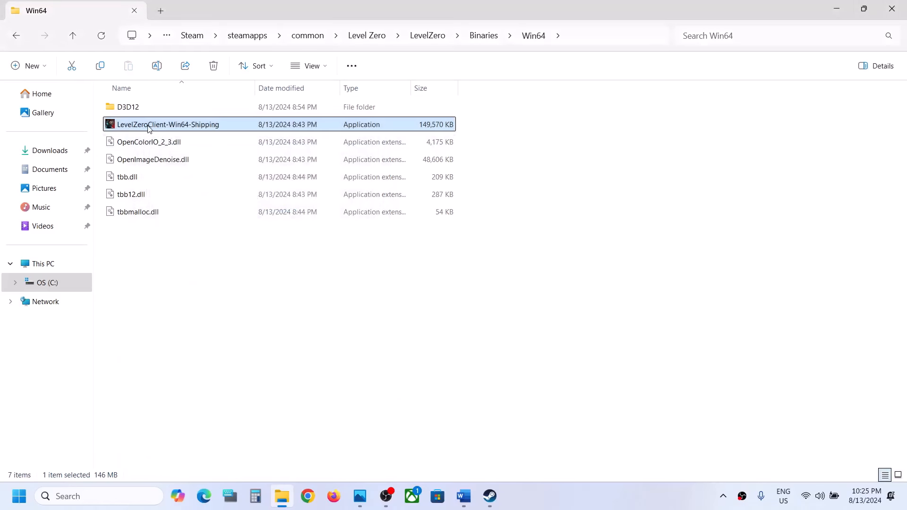
Step: Turn off compatibility mode and the Disable fullscreen optimizations option for LevelZeroClient-Win64-Shipping
right_click(148, 128)
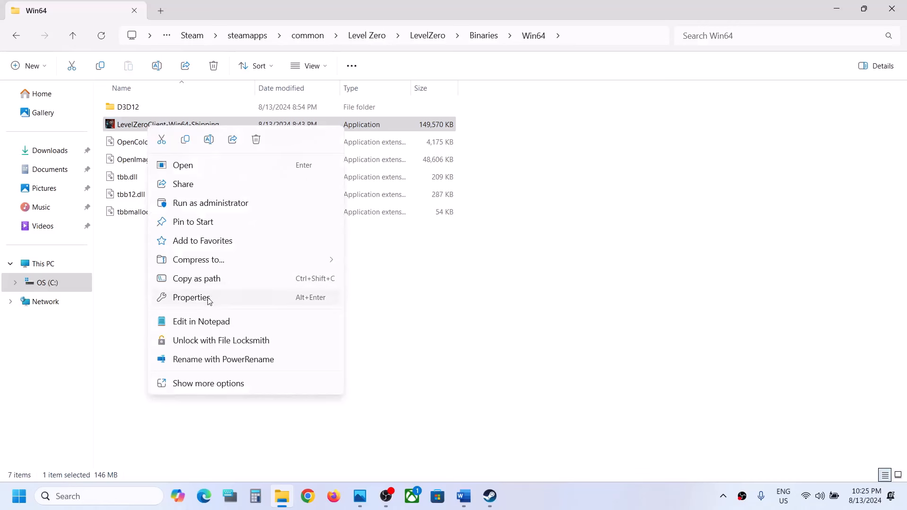
left_click(204, 298)
left_click(210, 156)
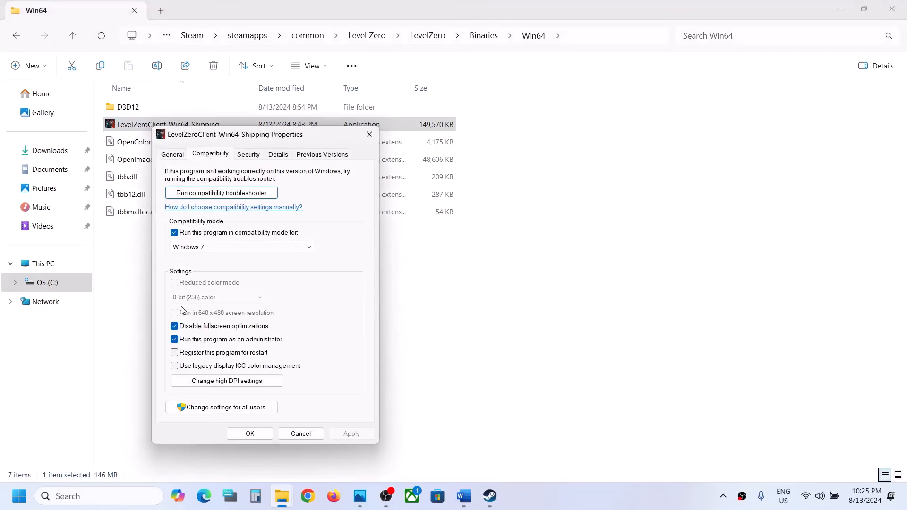
left_click(174, 233)
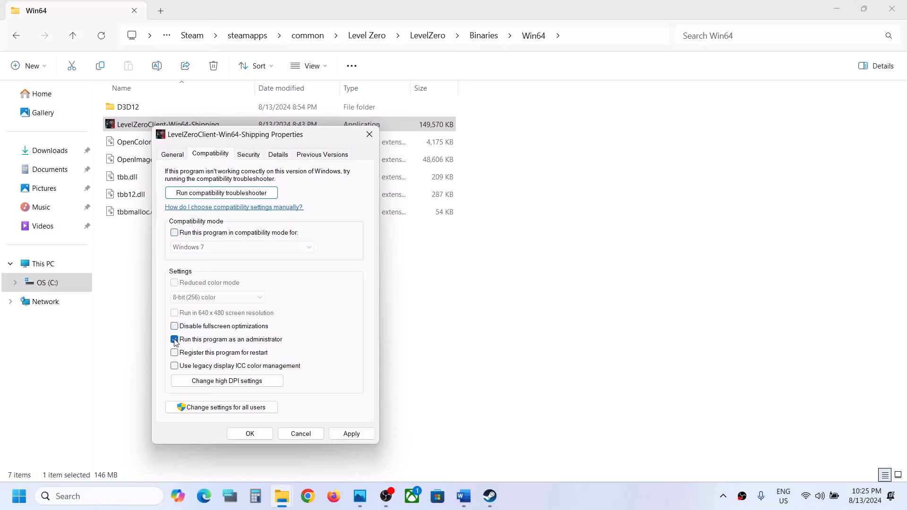
left_click(351, 434)
left_click(256, 437)
Step: Return to the Level Zero folder and turn off compatibility mode and the Disable fullscreen optimizations option for LevelZeroClient
left_click(77, 38)
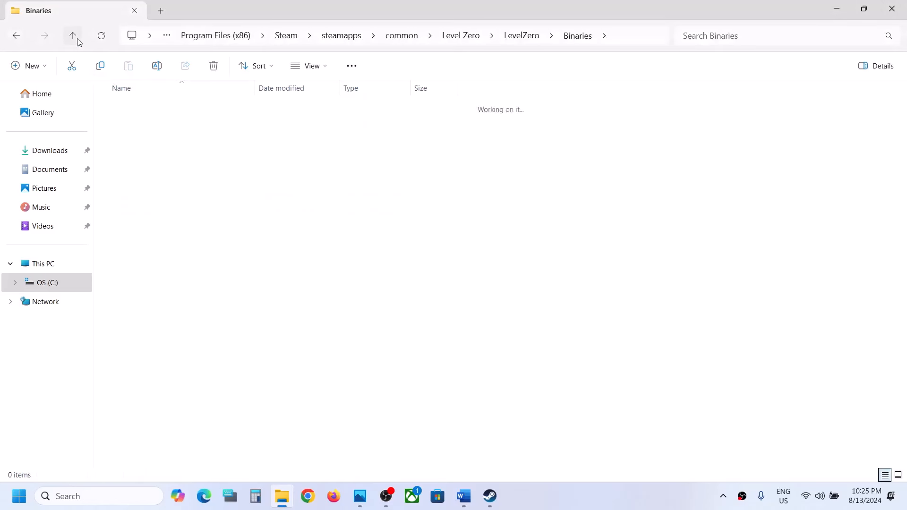
left_click(77, 38)
left_click(78, 38)
left_click(137, 142)
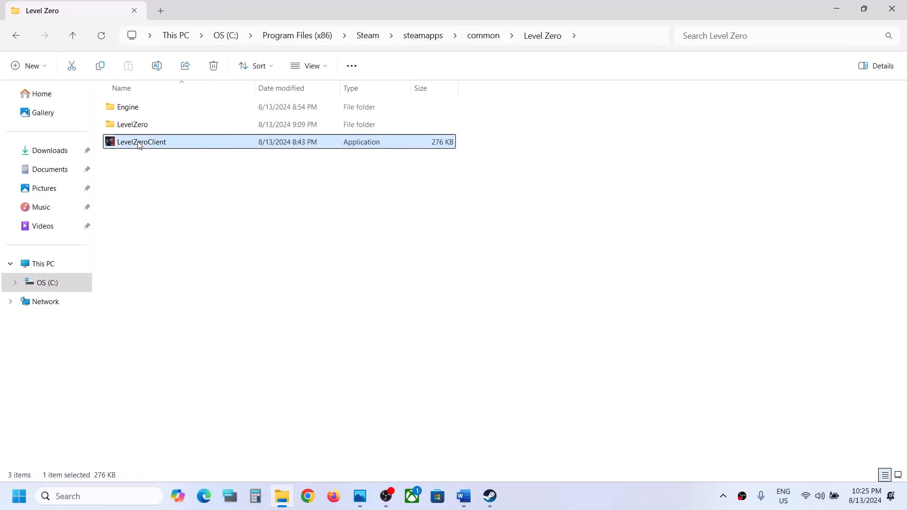
right_click(138, 141)
left_click(174, 316)
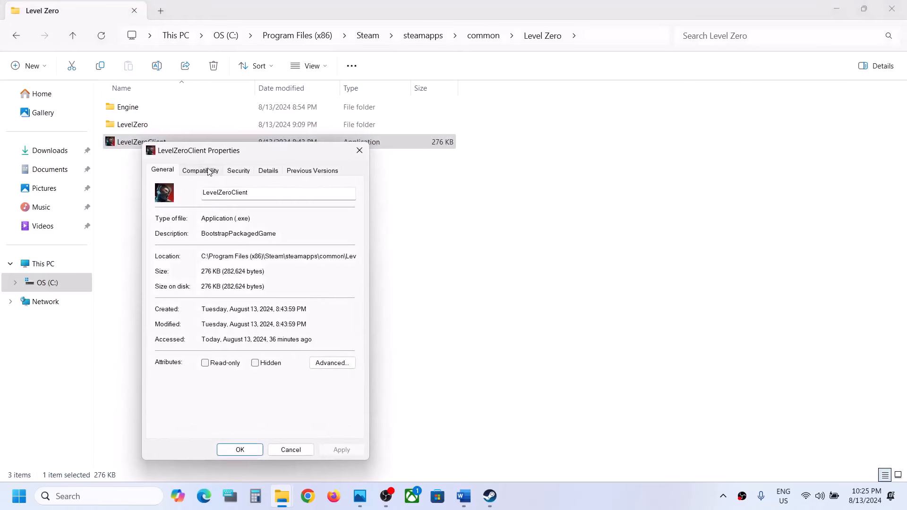
left_click(206, 171)
left_click(165, 249)
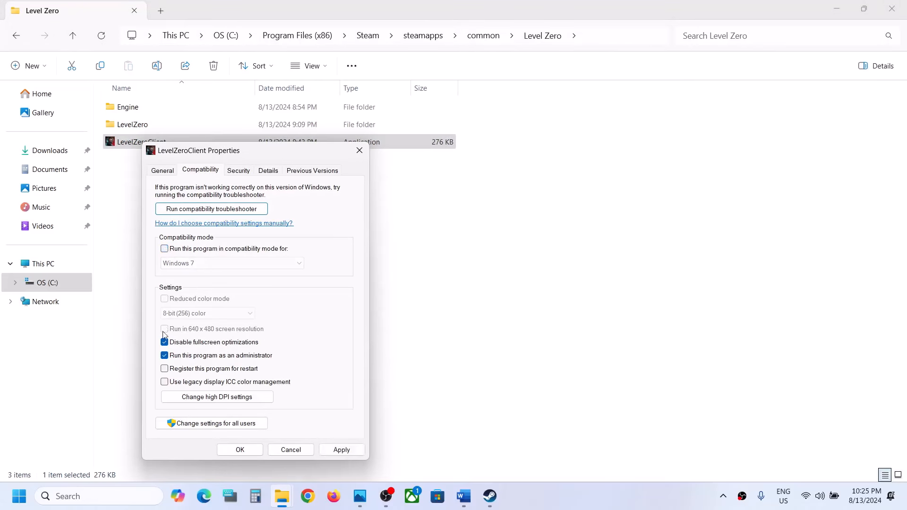
left_click(164, 342)
left_click(240, 450)
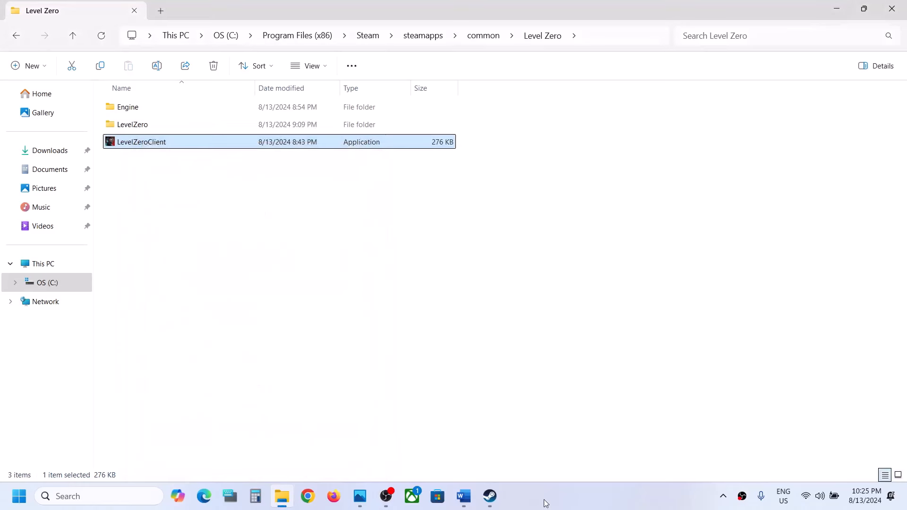
Step: Switch to Steam and open the properties of Level Zero: Extraction
left_click(489, 496)
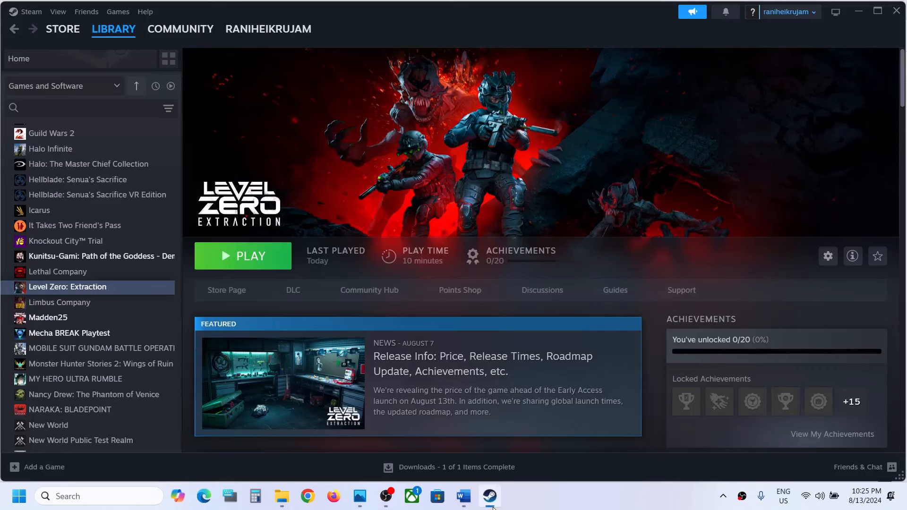
right_click(134, 293)
left_click(167, 376)
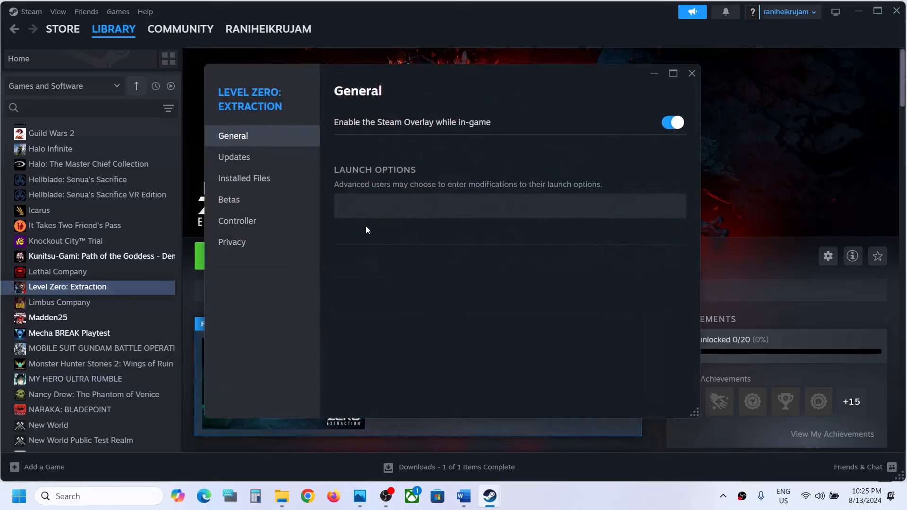
Step: Set the launch options of Level Zero: Extraction to -dx11, close its properties and launch the game
left_click(377, 206)
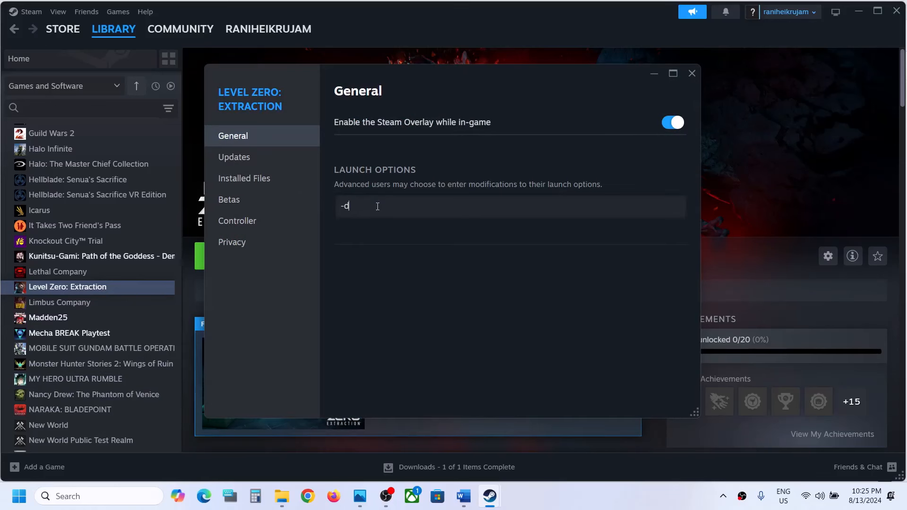
left_click(390, 259)
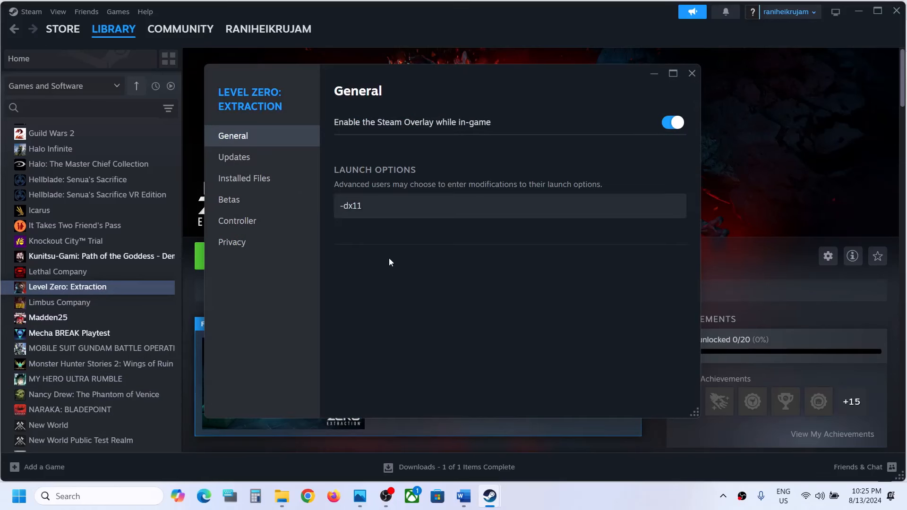
left_click(692, 74)
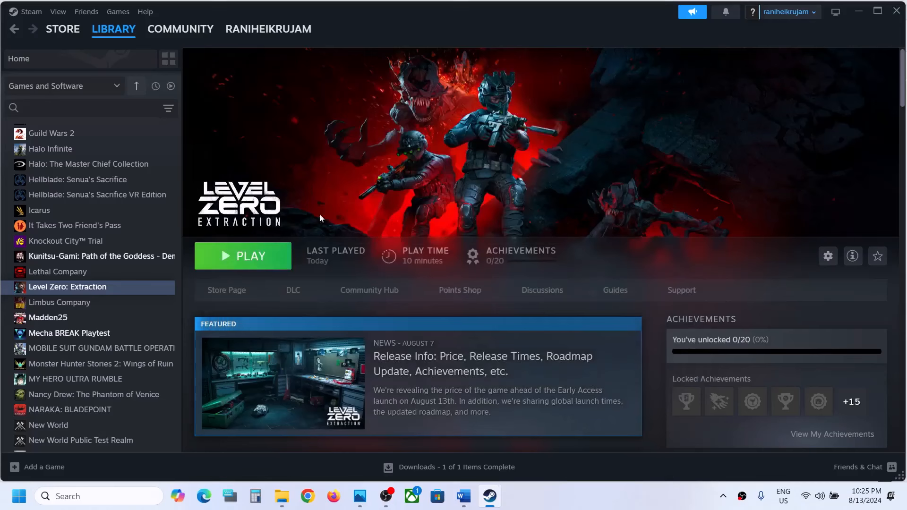
left_click(259, 256)
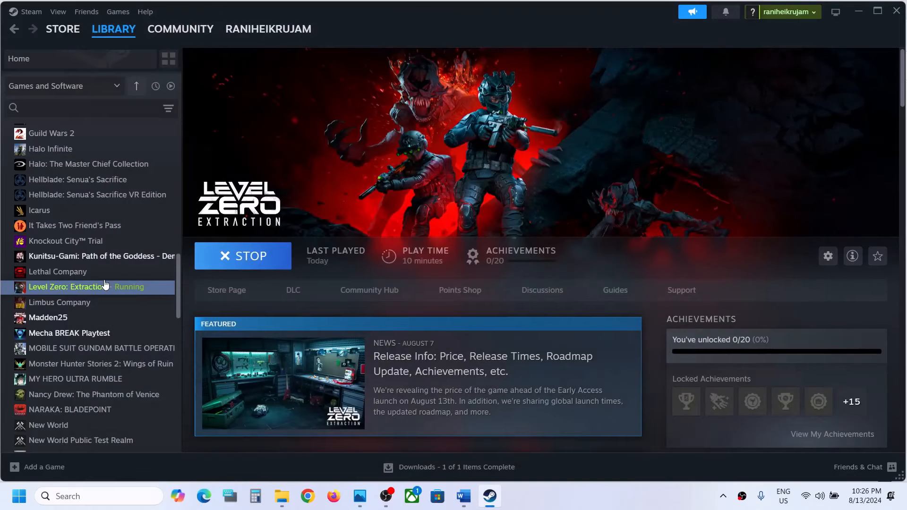
Step: Reopen the properties of Level Zero: Extraction, replace the launch option with -dx12 and close the properties
right_click(113, 285)
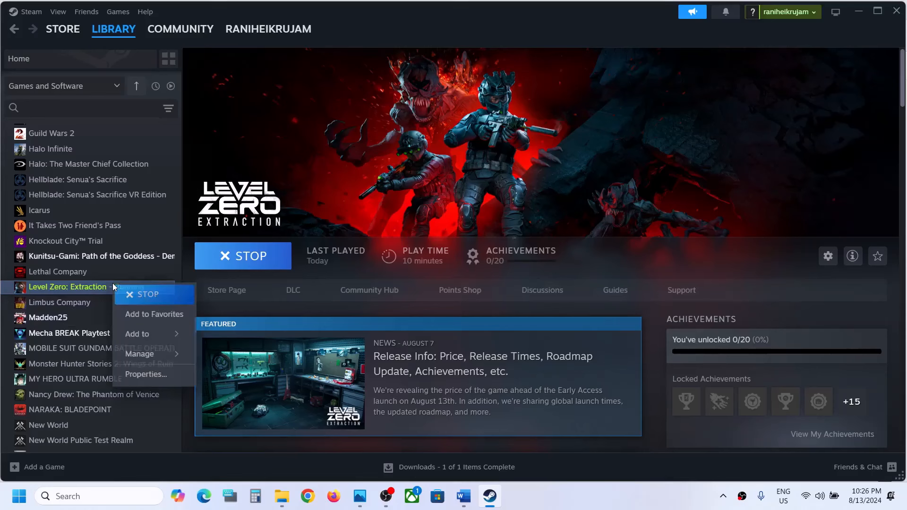
left_click(158, 376)
left_click_drag(364, 206, 330, 205)
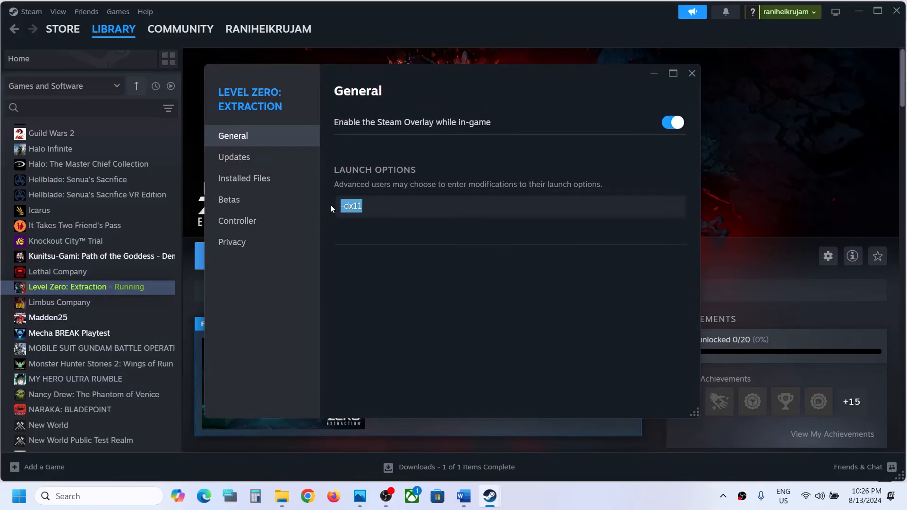
type("-dx12")
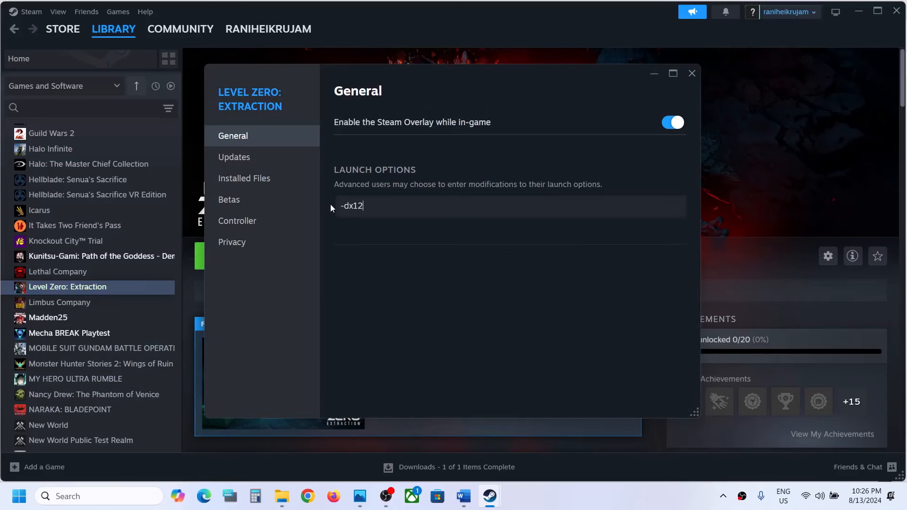
left_click(691, 73)
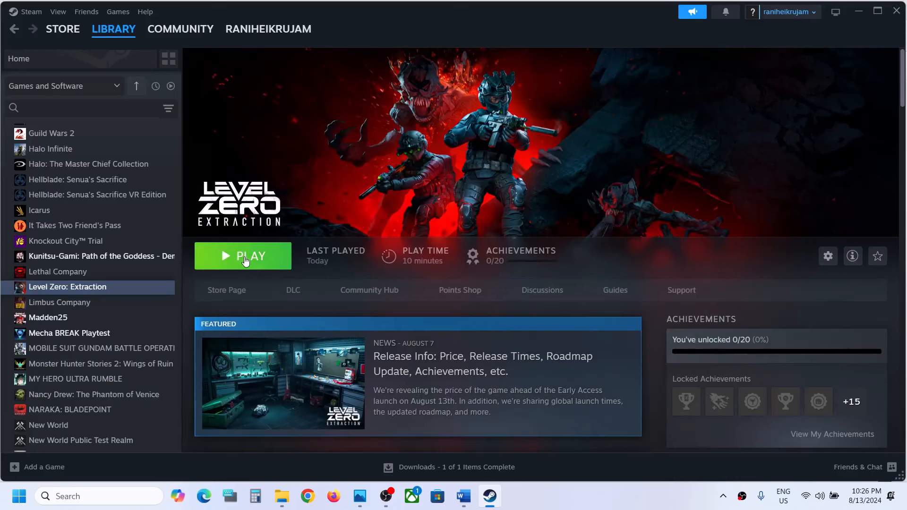
Step: Clear the launch options in the properties of Level Zero: Extraction and close the properties
right_click(94, 287)
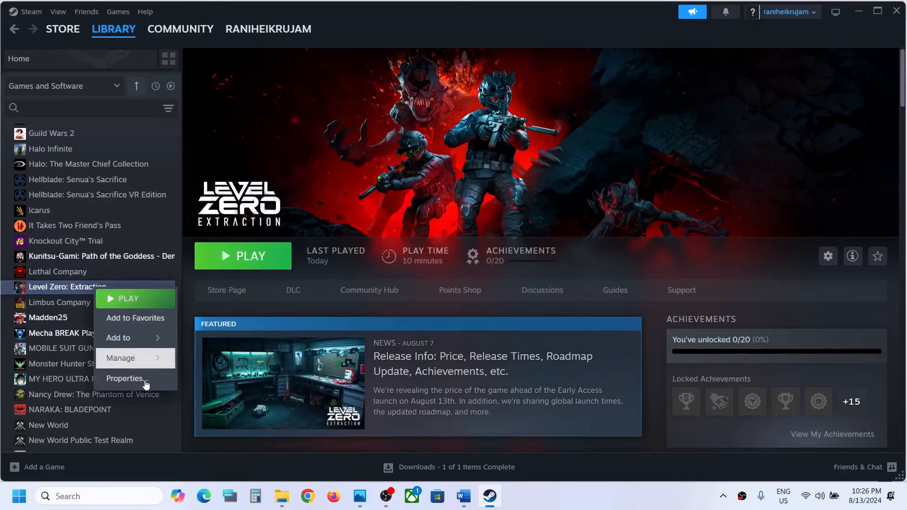
left_click(143, 386)
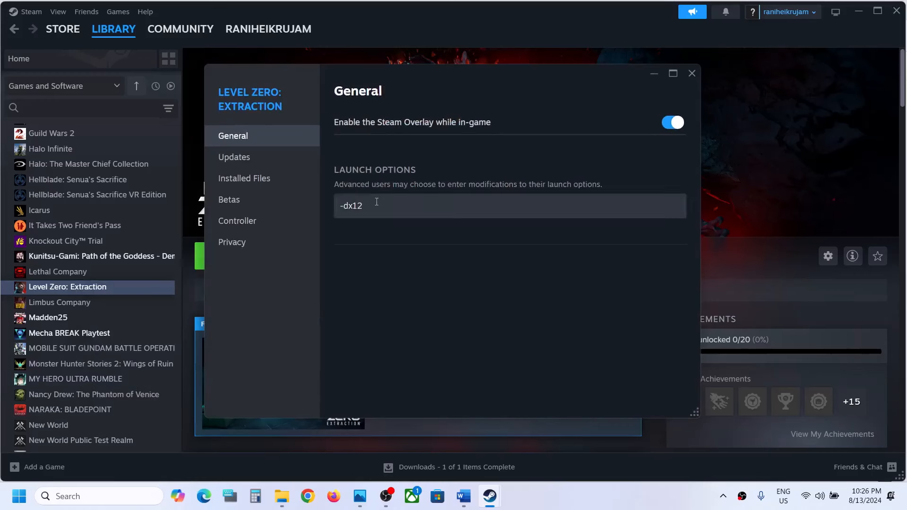
left_click_drag(361, 206, 329, 204)
key("BackSpace")
left_click(489, 343)
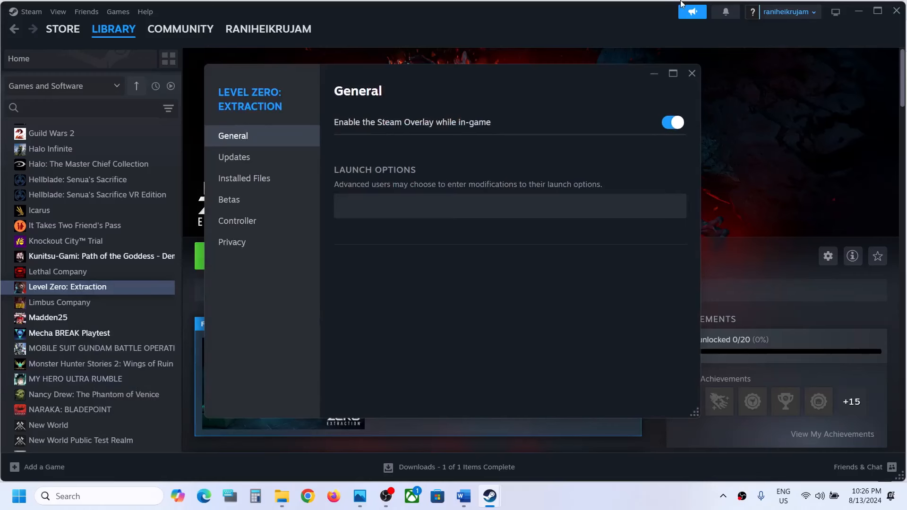
left_click(699, 75)
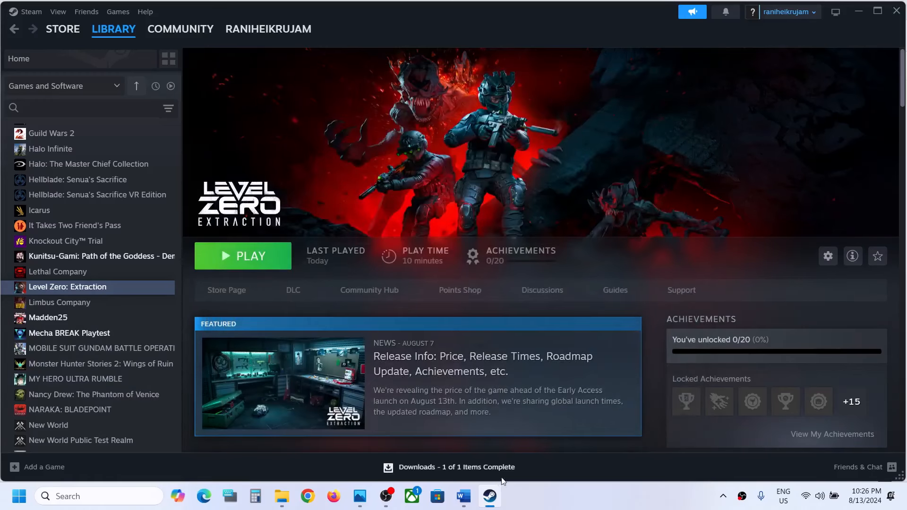
Step: Switch to the Word document, maximize it and read Step 3, selecting the warning "you will lose all the saved settings"
left_click(463, 496)
scroll(425, 329, "down", 4)
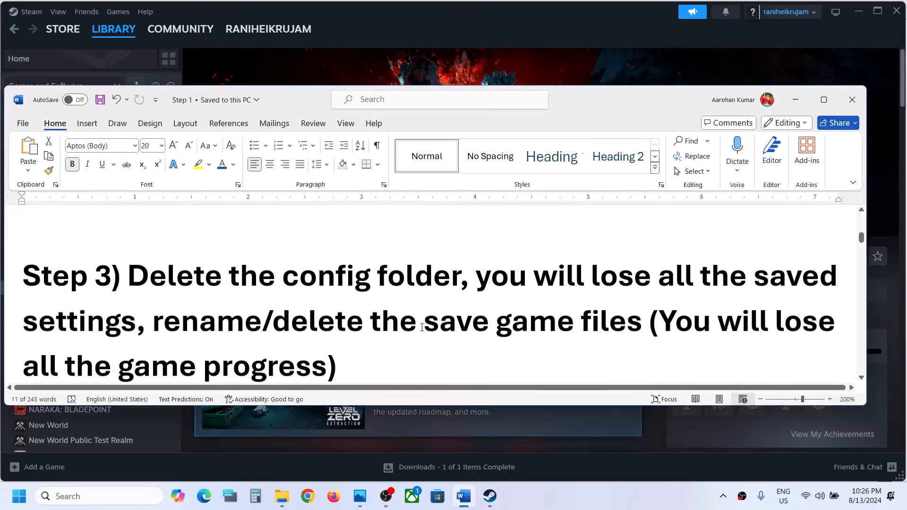
left_click(824, 100)
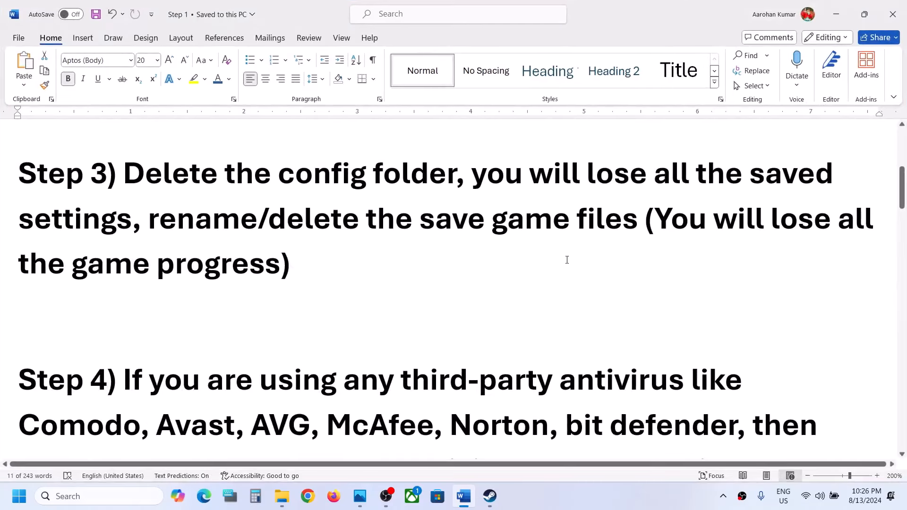
scroll(567, 260, "up", 2)
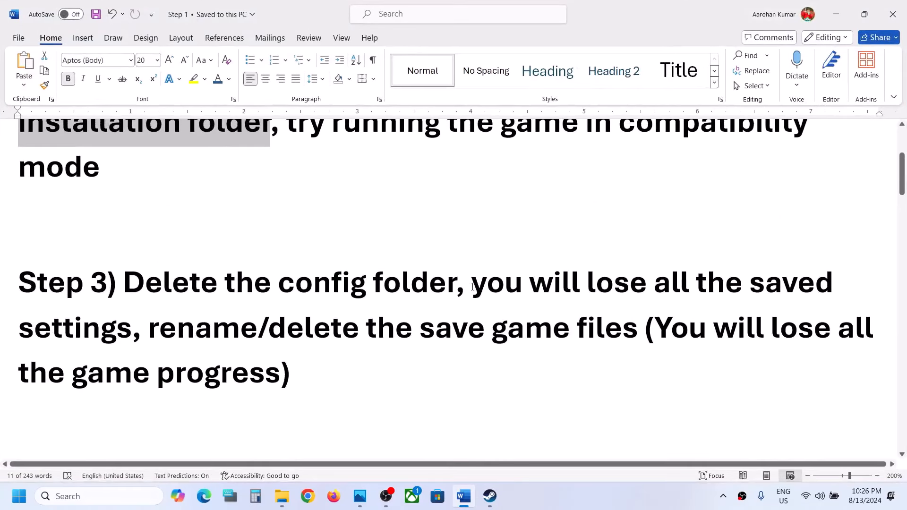
left_click_drag(472, 287, 87, 347)
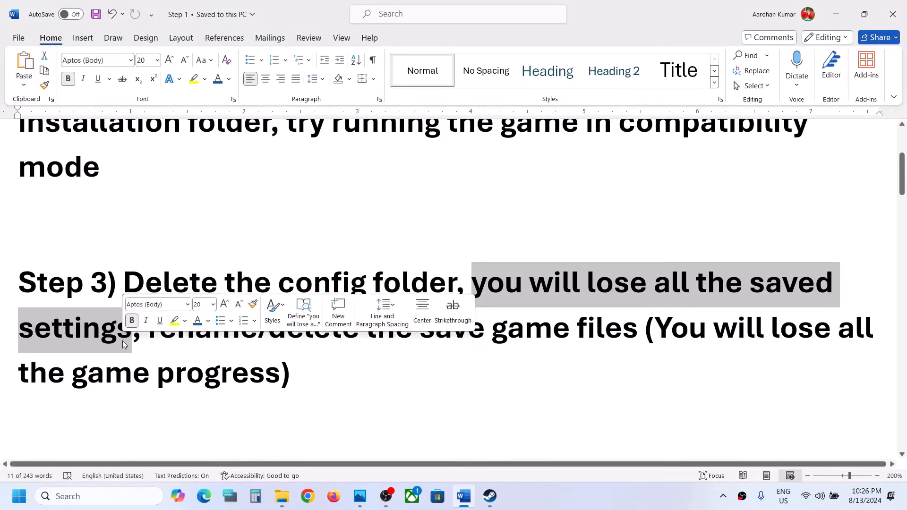
mouse_move(494, 502)
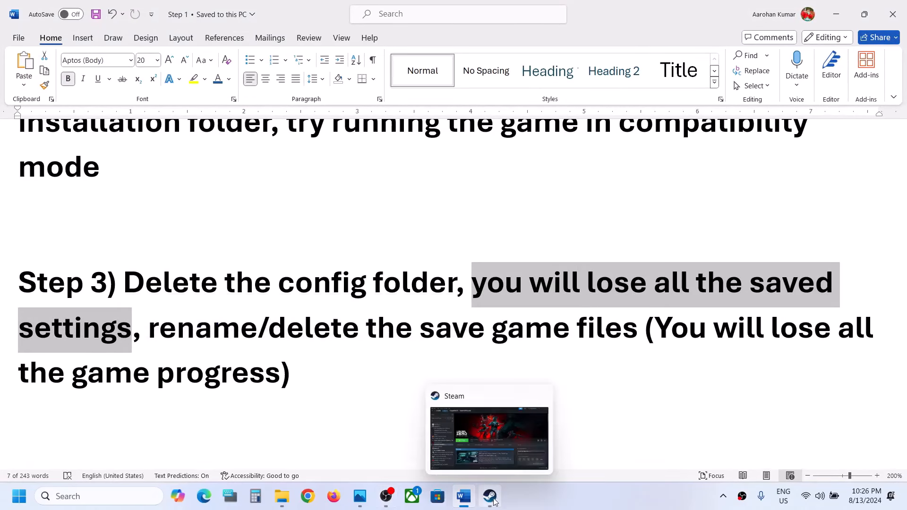
left_click(607, 441)
Step: Open a new File Explorer window and go to the user's profile folder under Users on the C: drive
left_click(282, 498)
right_click(283, 500)
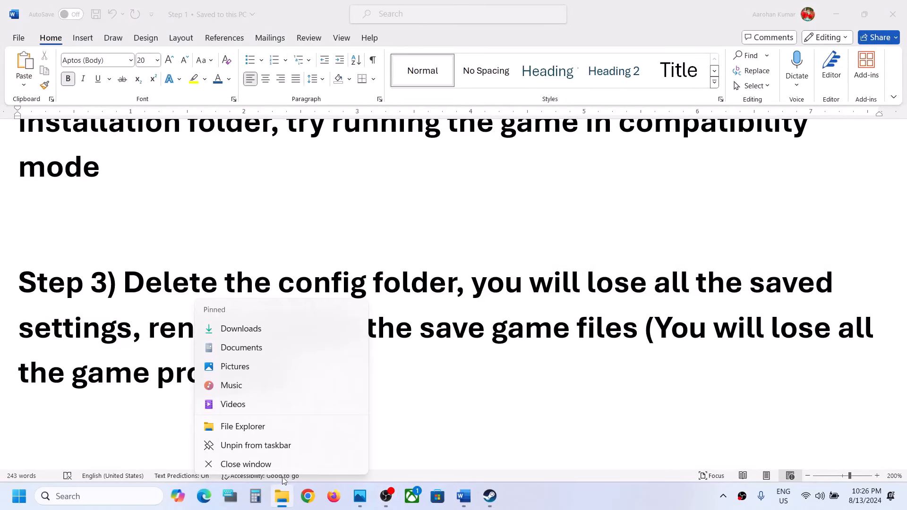
left_click(250, 425)
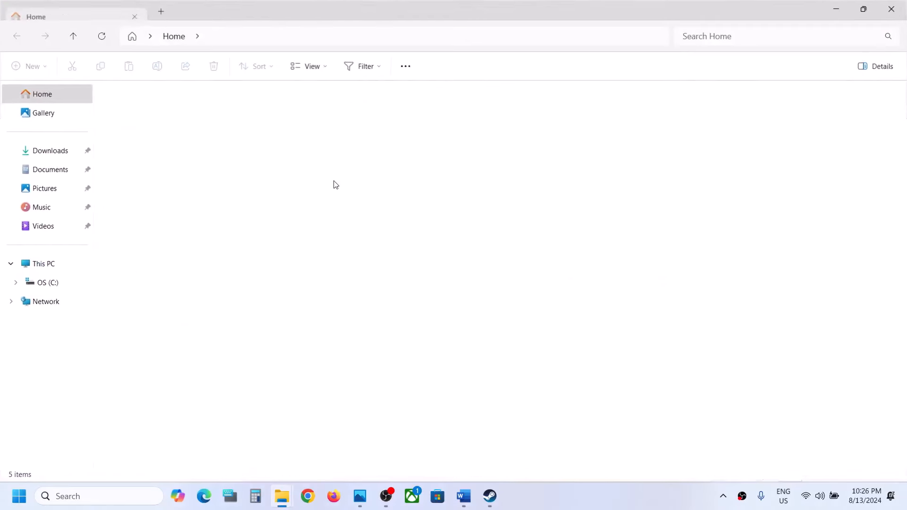
left_click(62, 264)
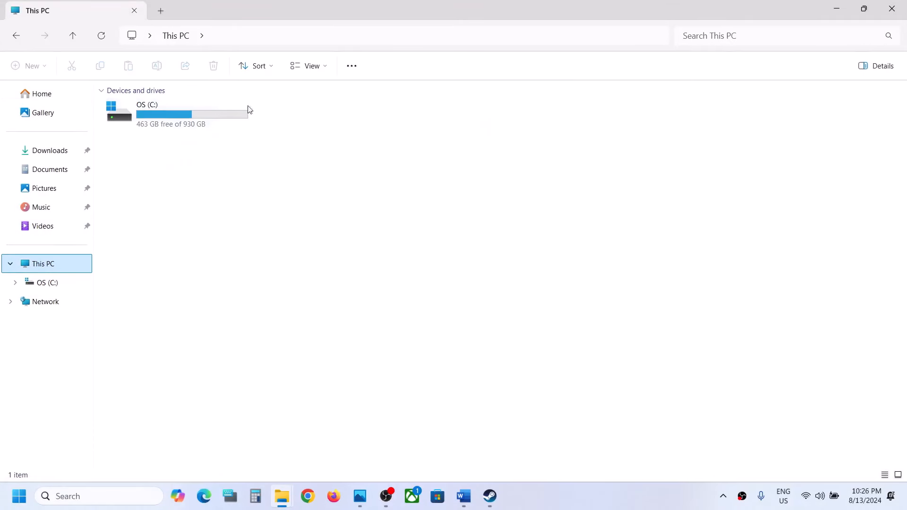
double_click(178, 130)
scroll(153, 409, "down", 2)
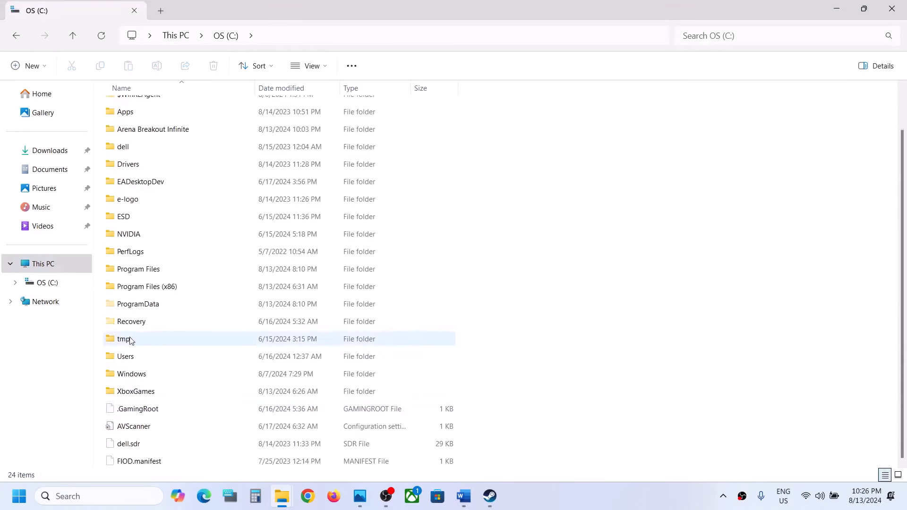
double_click(124, 356)
left_click(134, 115)
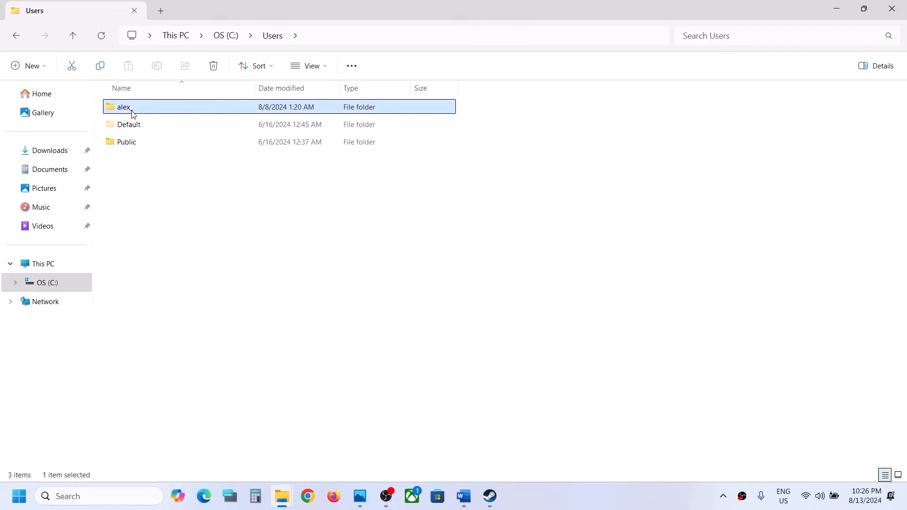
double_click(158, 110)
Step: Select the AppData folder and check File Explorer's setting for showing hidden items
left_click(143, 197)
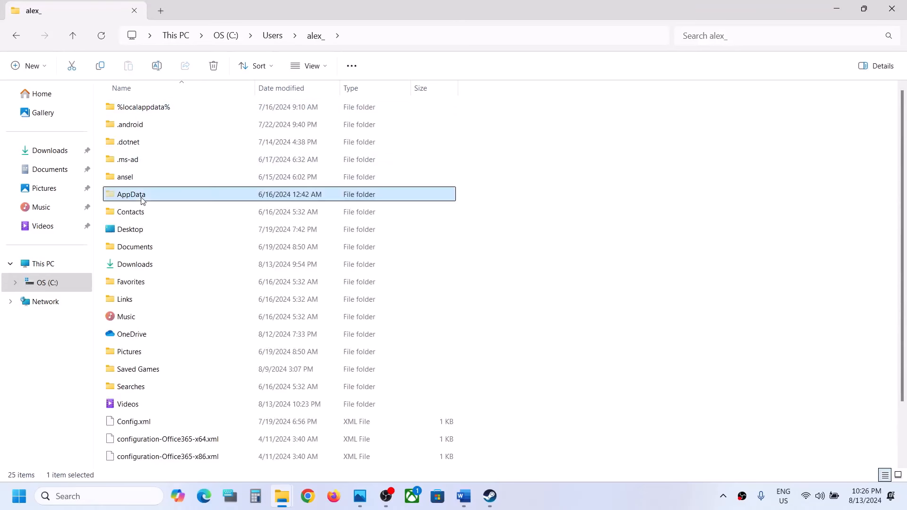
left_click(323, 66)
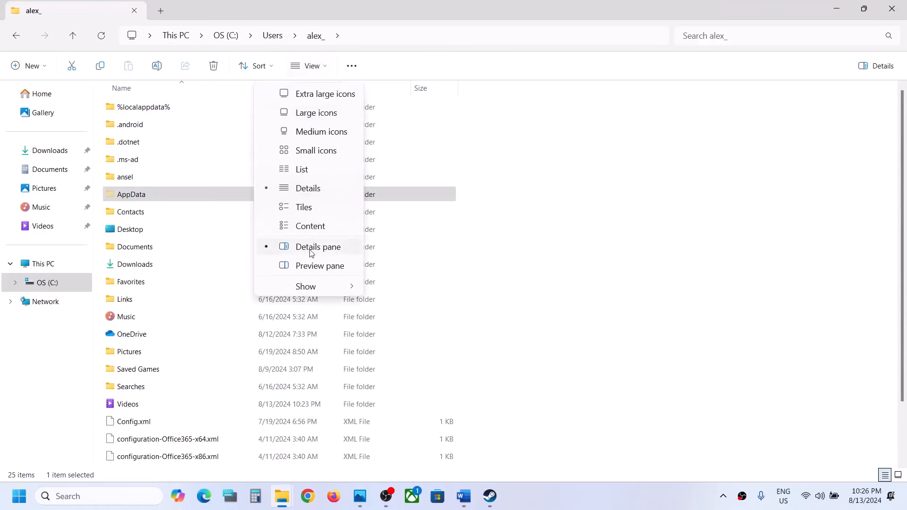
mouse_move(306, 284)
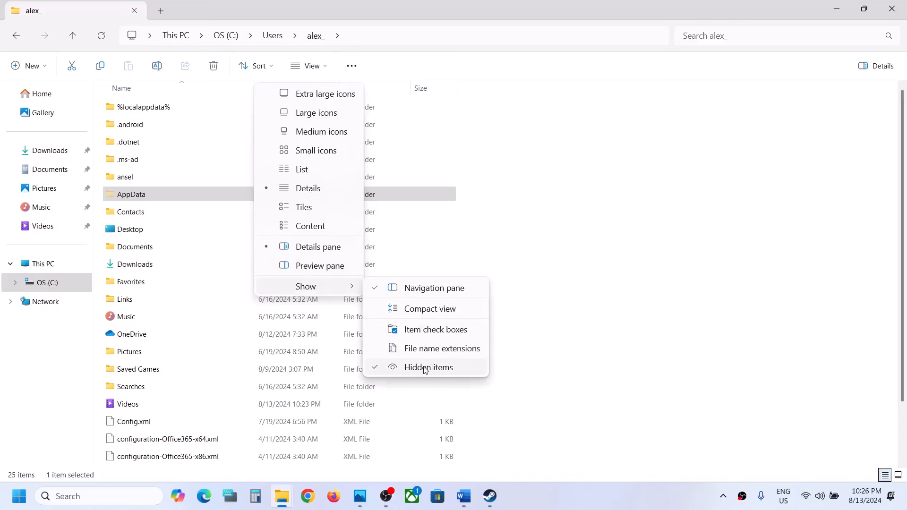
Step: Open the game's Saved folder under AppData, Local, LevelZero
double_click(151, 192)
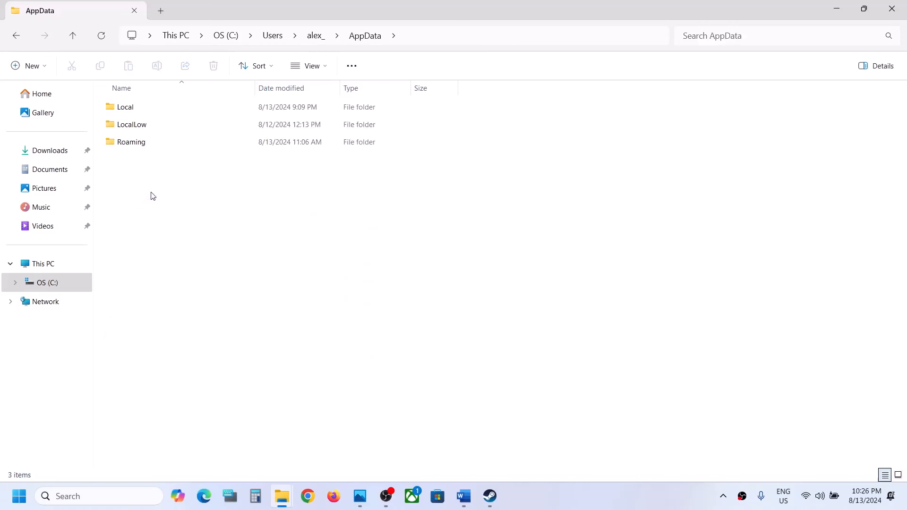
double_click(141, 112)
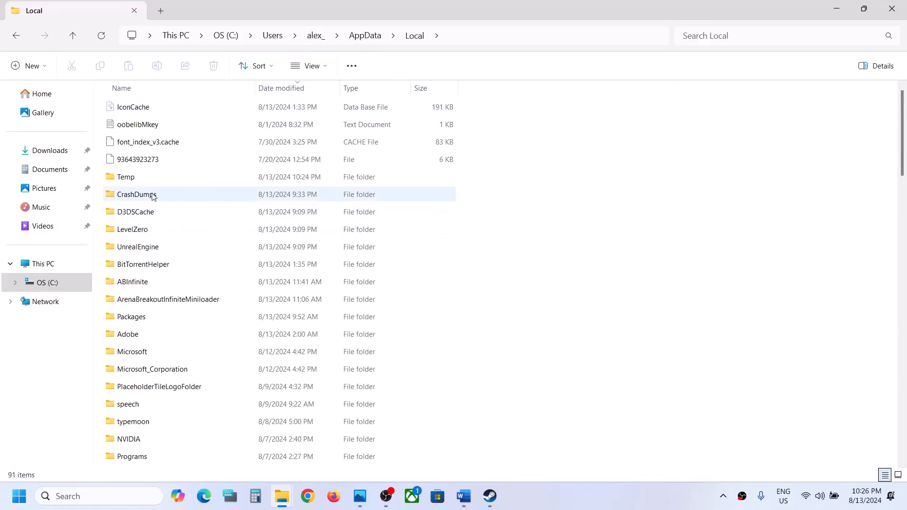
double_click(141, 232)
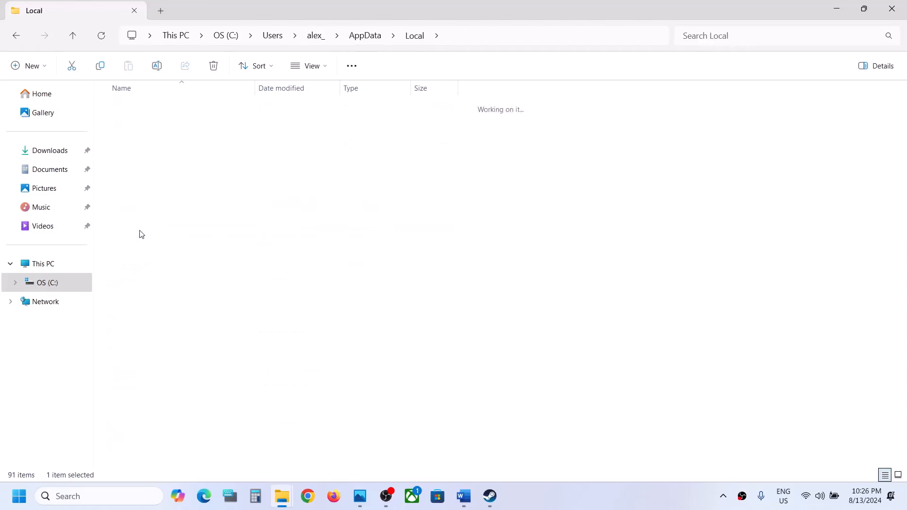
double_click(136, 111)
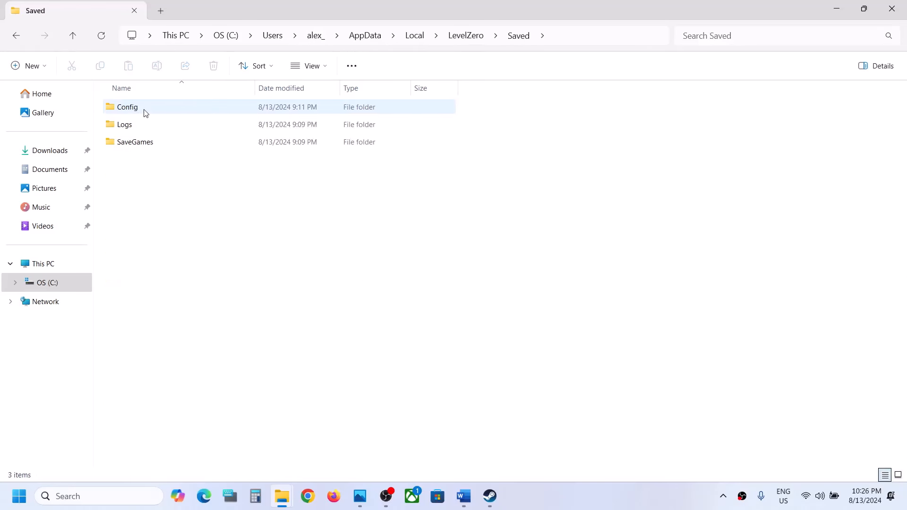
Step: Delete the Config folder from LevelZero's Saved folder
left_click(146, 113)
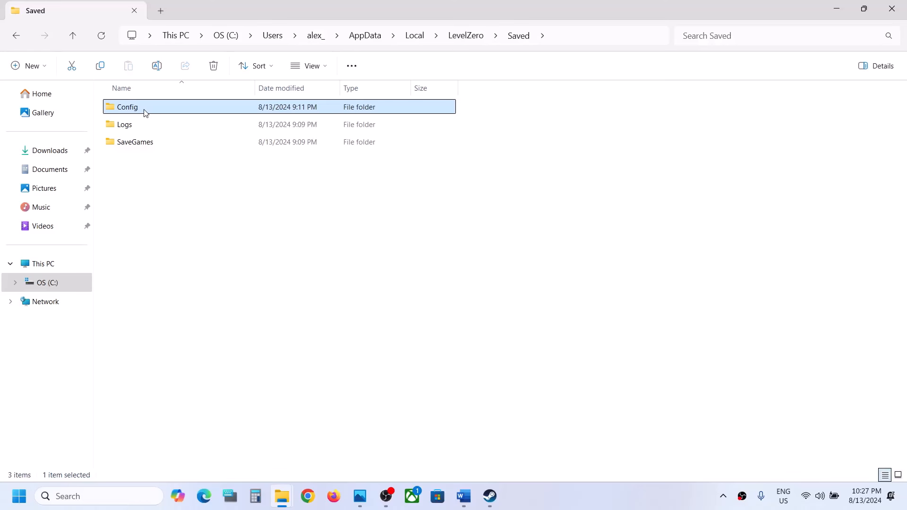
right_click(146, 112)
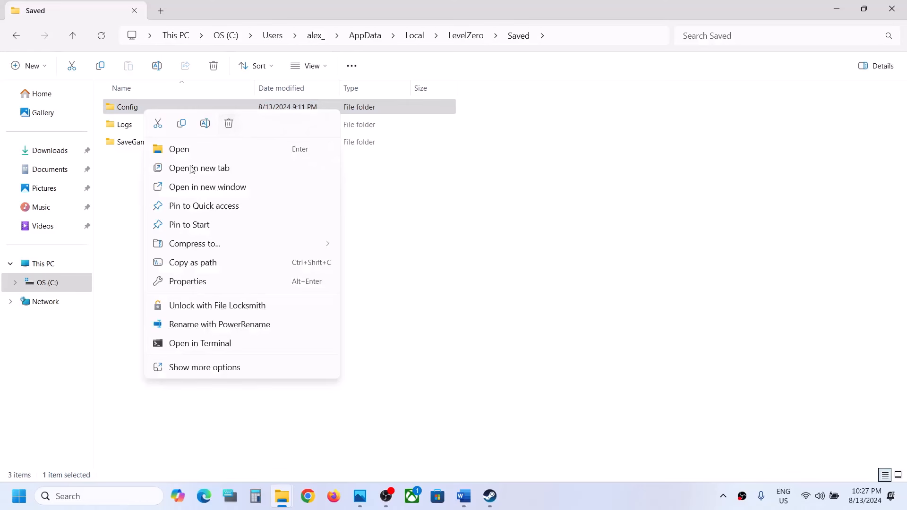
left_click(229, 127)
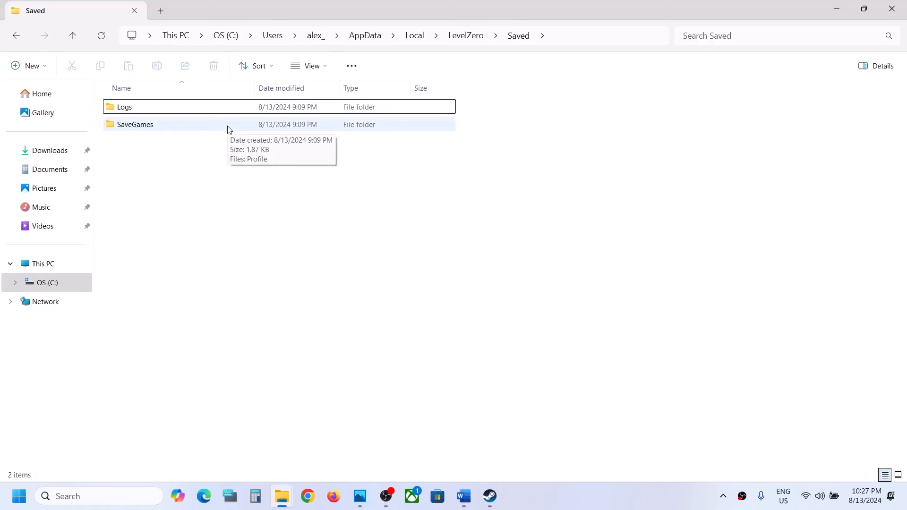
Step: Bring up Steam, return to the Word document and select "rename/delete the save game" in Step 3
left_click(489, 496)
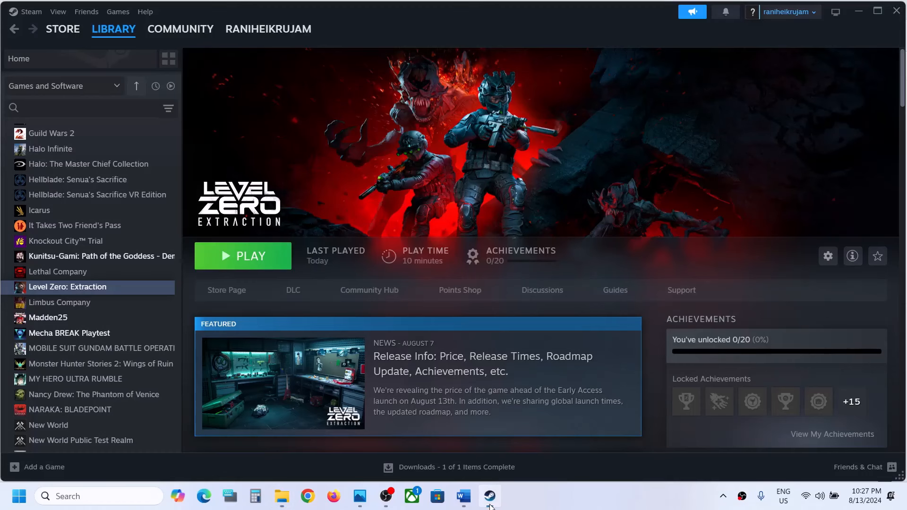
left_click(464, 496)
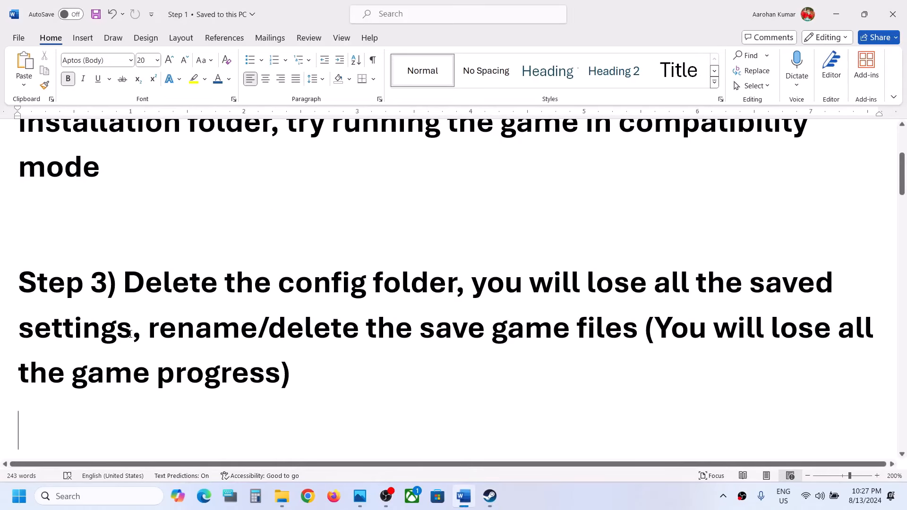
left_click_drag(151, 330, 519, 337)
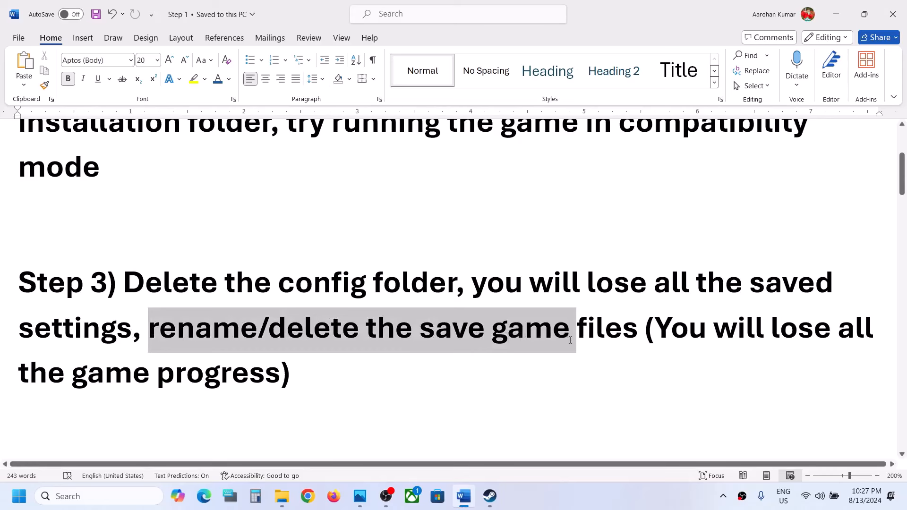
Step: Highlight "You will lose all the game progress" in Step 3, clear the selection and minimize the Word document
left_click(575, 364)
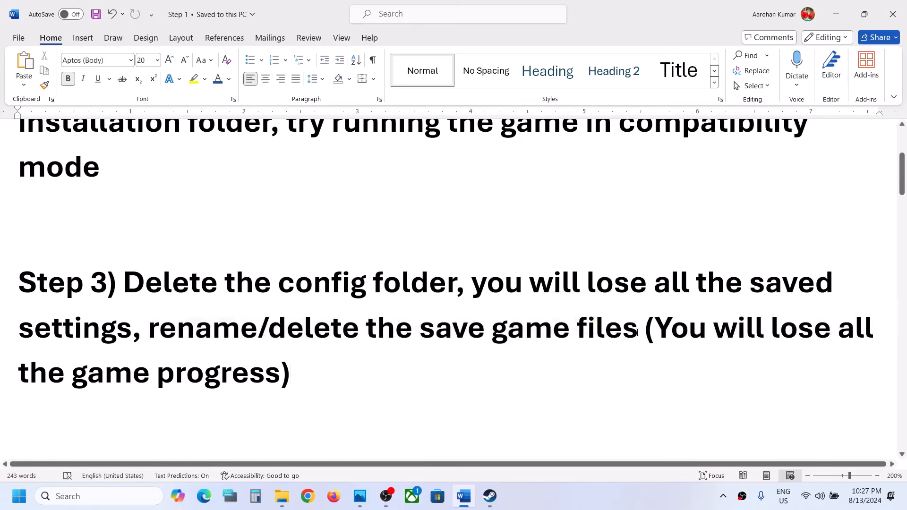
left_click_drag(656, 325, 275, 365)
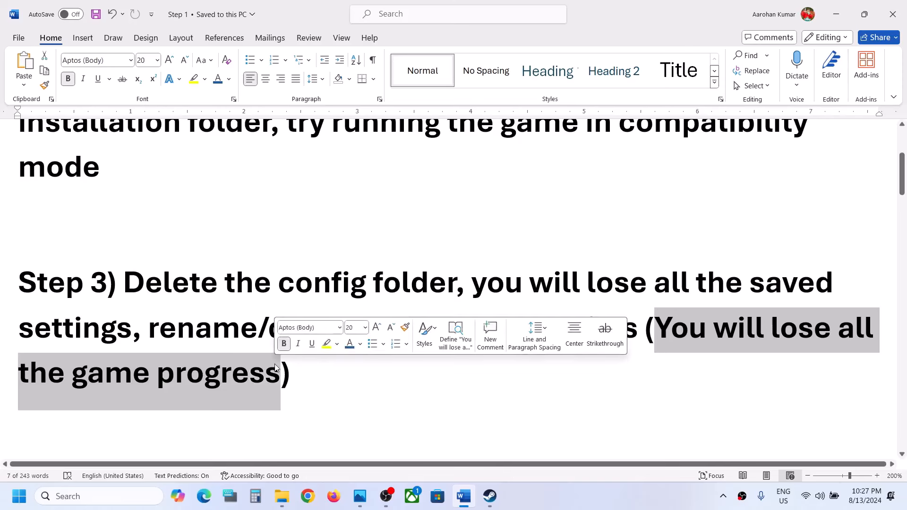
left_click(315, 374)
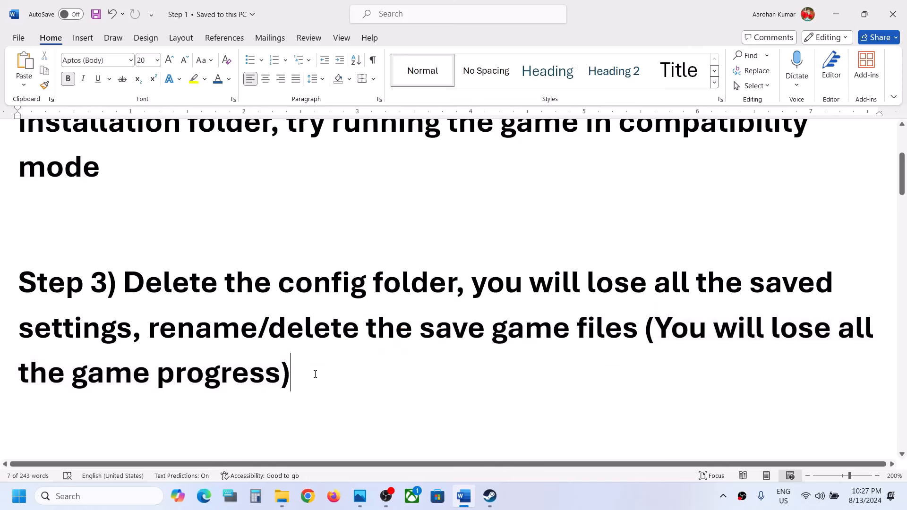
left_click(836, 14)
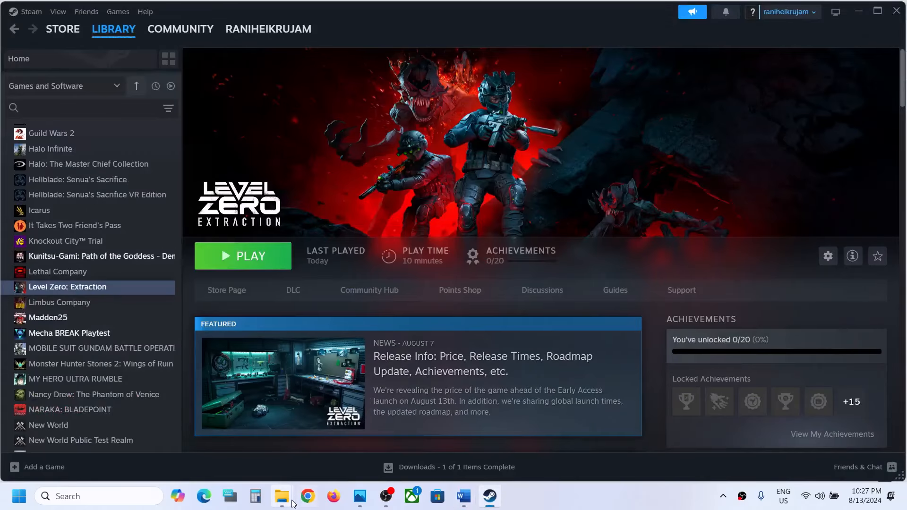
Step: Switch to File Explorer, go up from the Saved folder to AppData's Local folder and display its full path
mouse_move(282, 496)
left_click(348, 441)
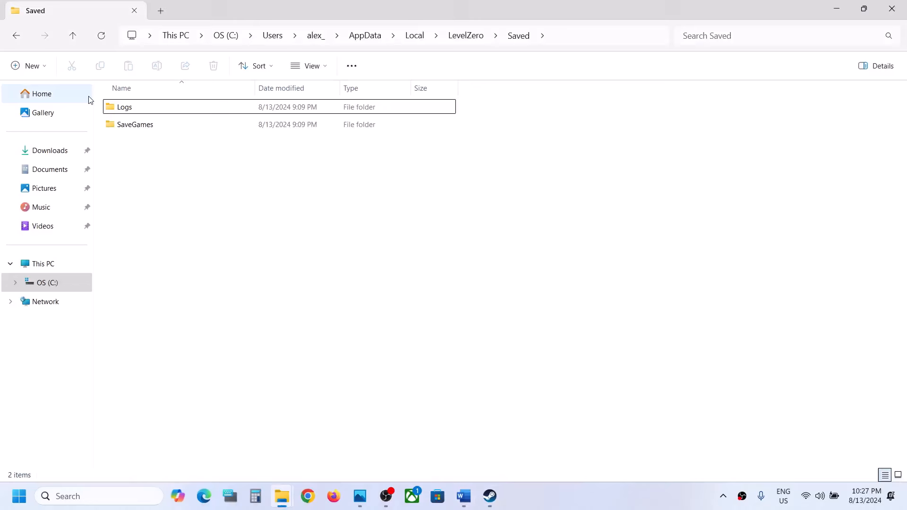
left_click(79, 36)
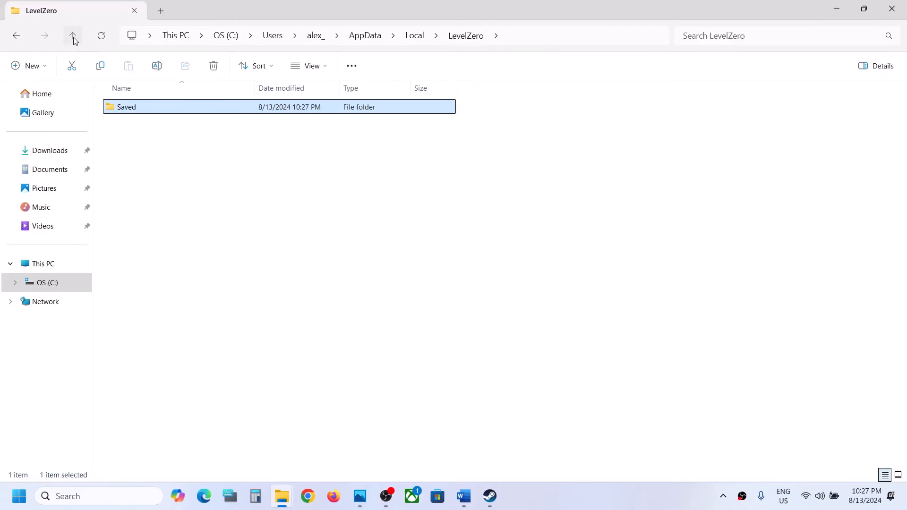
left_click(73, 37)
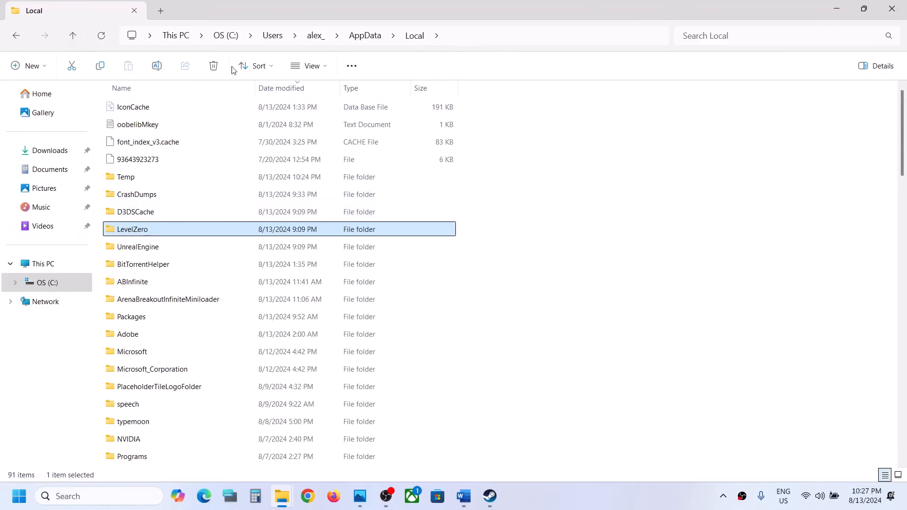
left_click(448, 35)
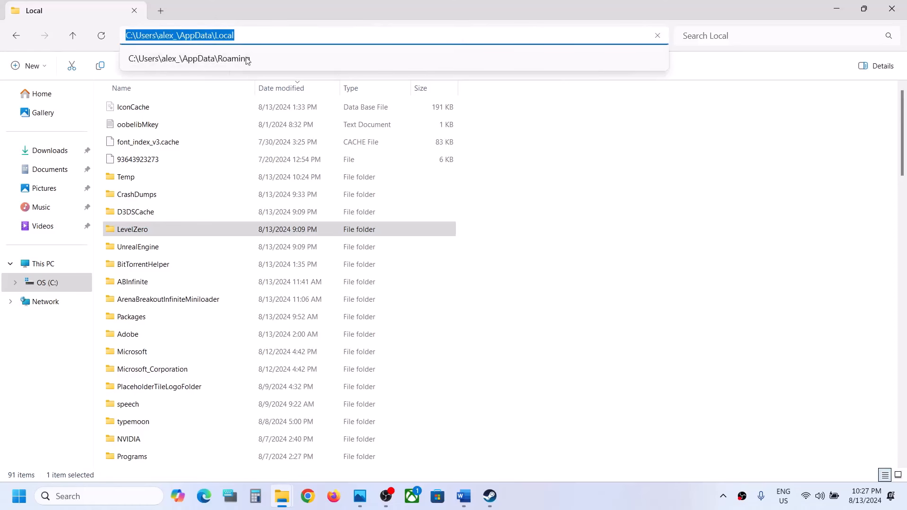
Step: Rename the LevelZero folder in AppData's Local folder to LevelZero.old
left_click(154, 234)
right_click(155, 235)
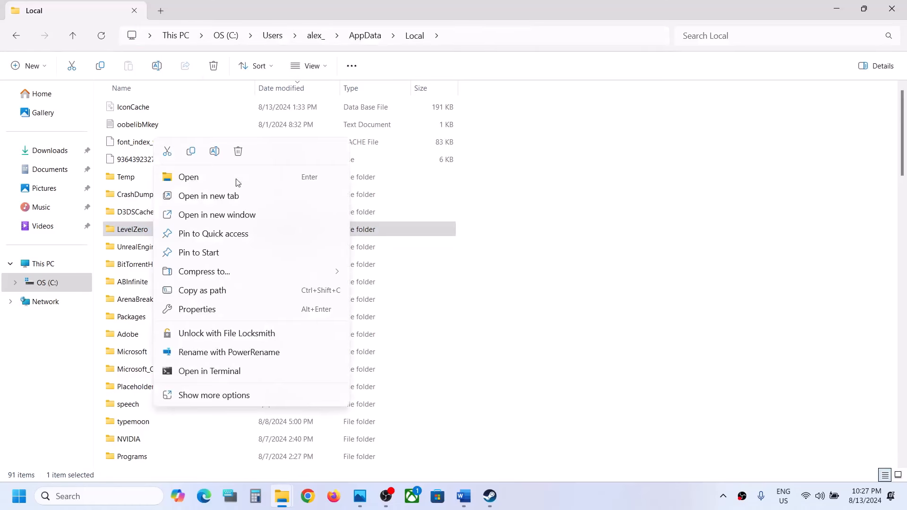
left_click(216, 151)
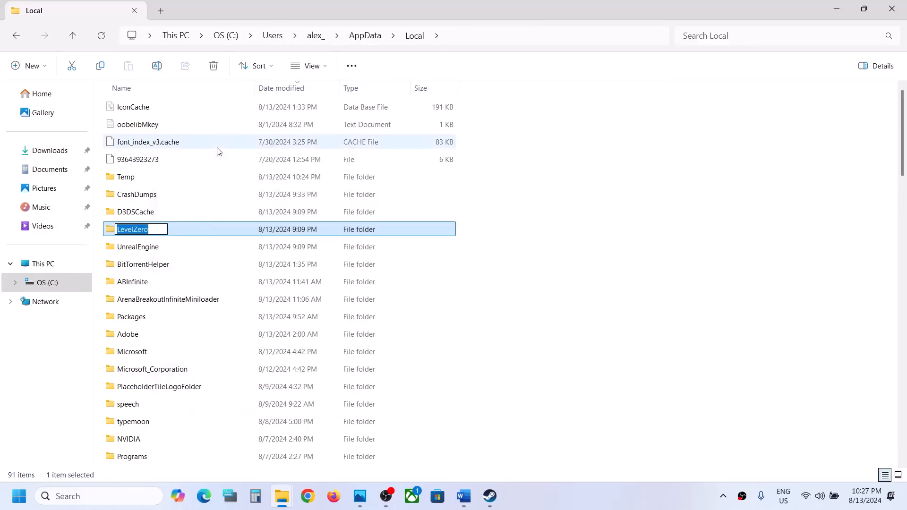
key("End")
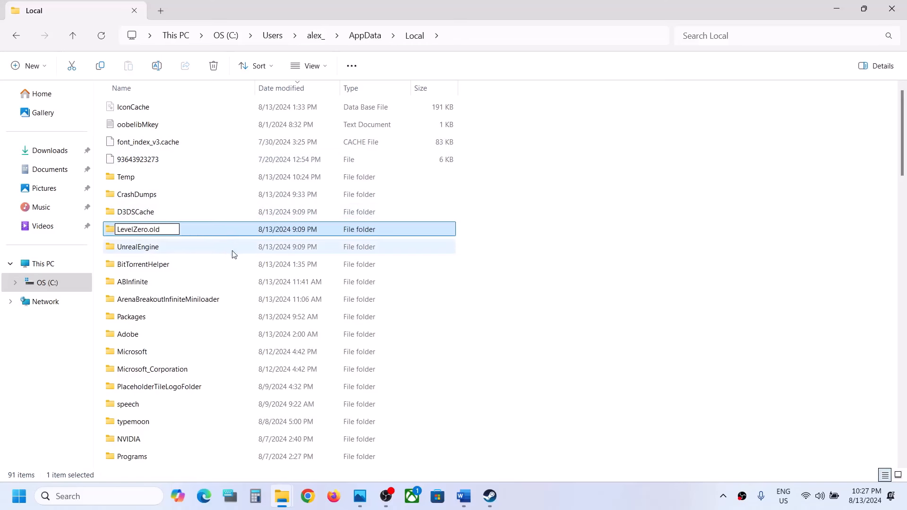
left_click(237, 264)
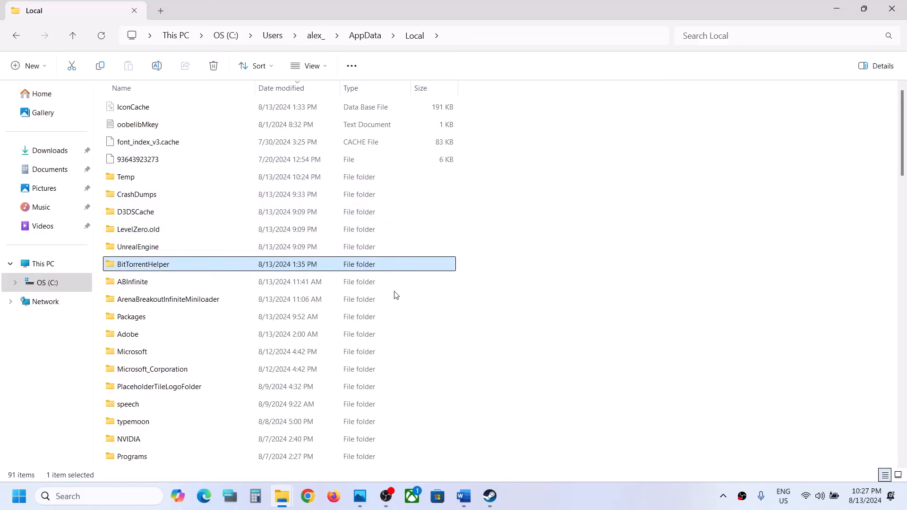
right_click(156, 231)
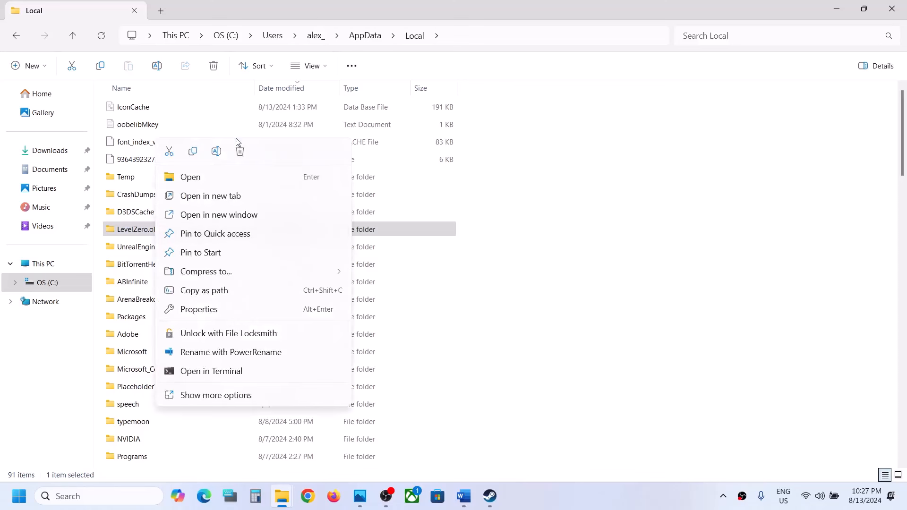
left_click(520, 305)
left_click(520, 305)
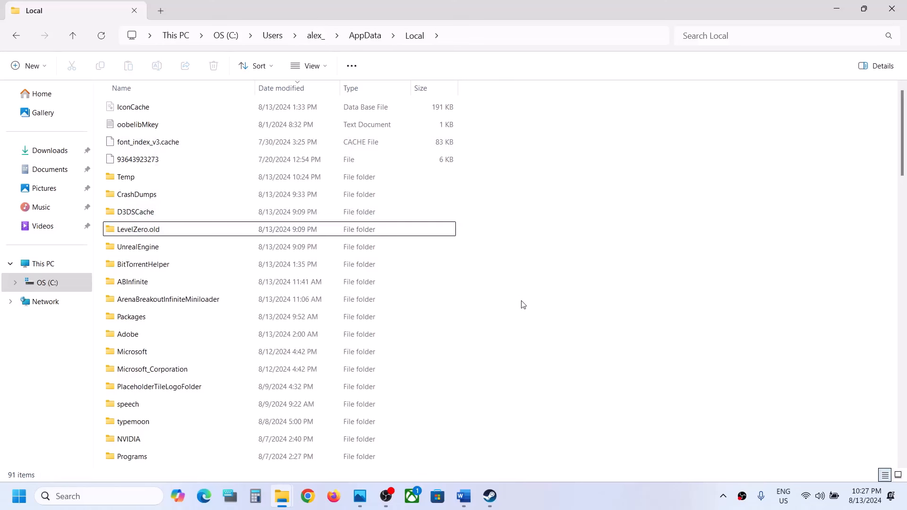
Step: Return to the Word document and highlight Step 4's third-party antivirus advice and the instruction for Windows Security users
mouse_move(418, 244)
left_click(490, 496)
left_click(463, 496)
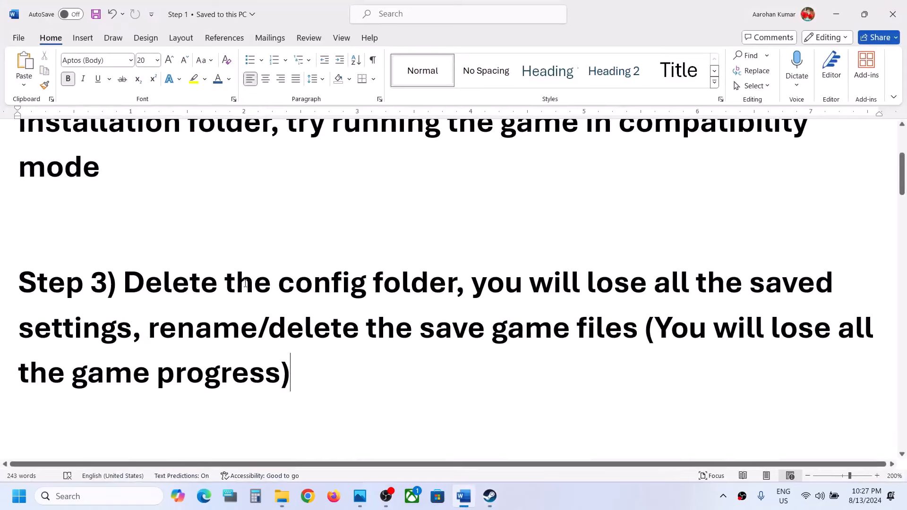
scroll(246, 283, "down", 5)
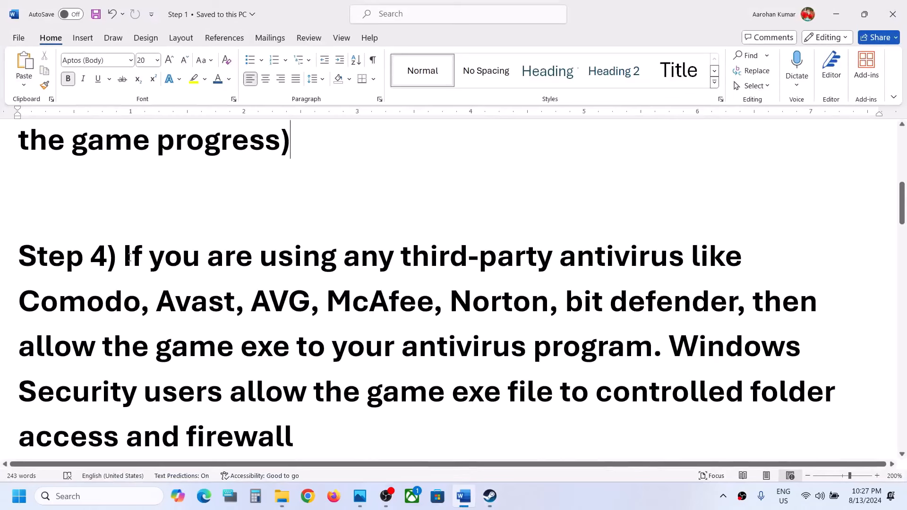
left_click_drag(129, 258, 454, 355)
left_click(454, 354)
left_click_drag(672, 345, 258, 400)
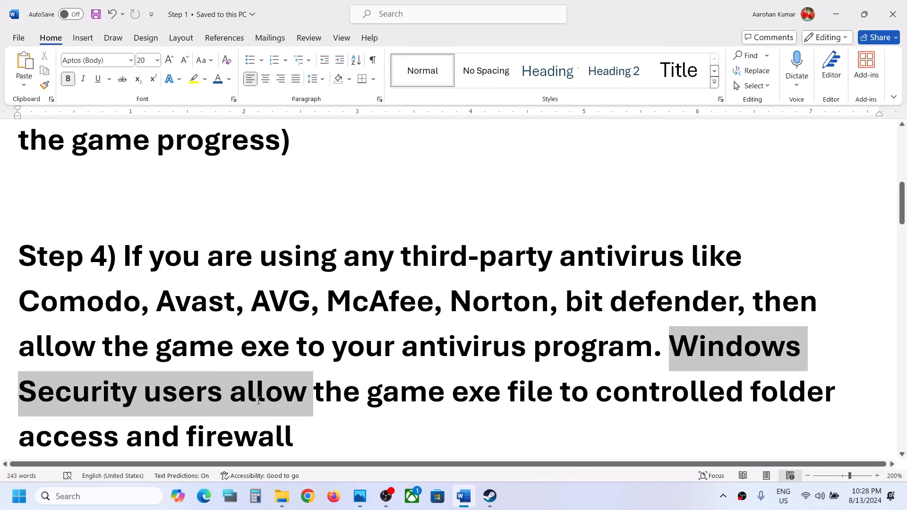
left_click(258, 400)
Step: From Windows Settings, open Windows Security's ransomware protection page for allowing an app through Controlled folder access
key("super+i")
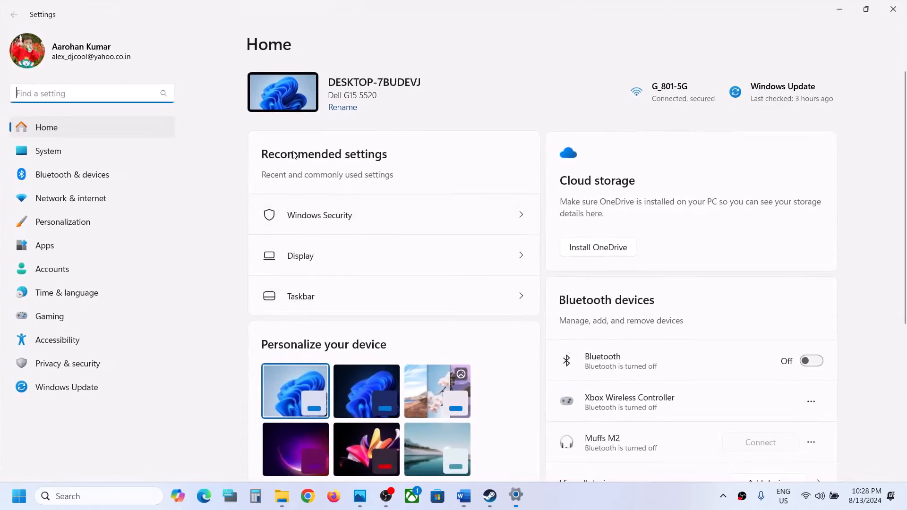
left_click(46, 367)
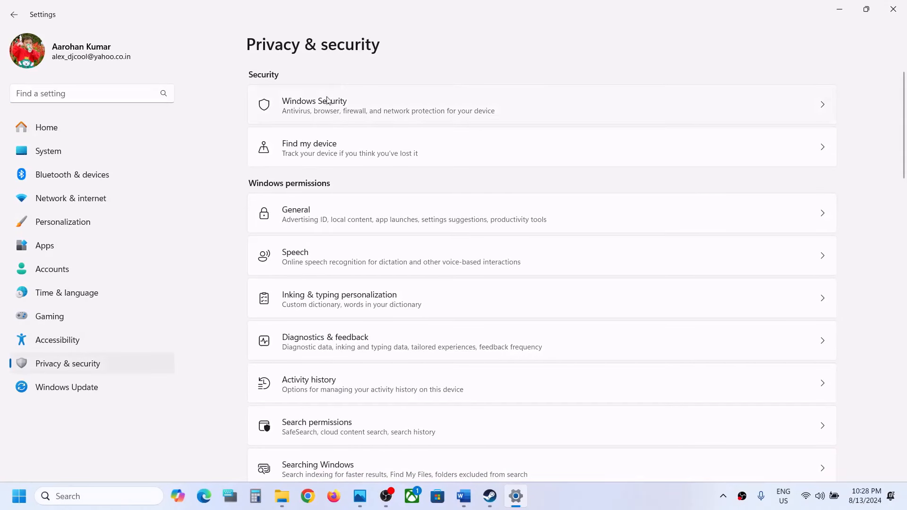
left_click(323, 119)
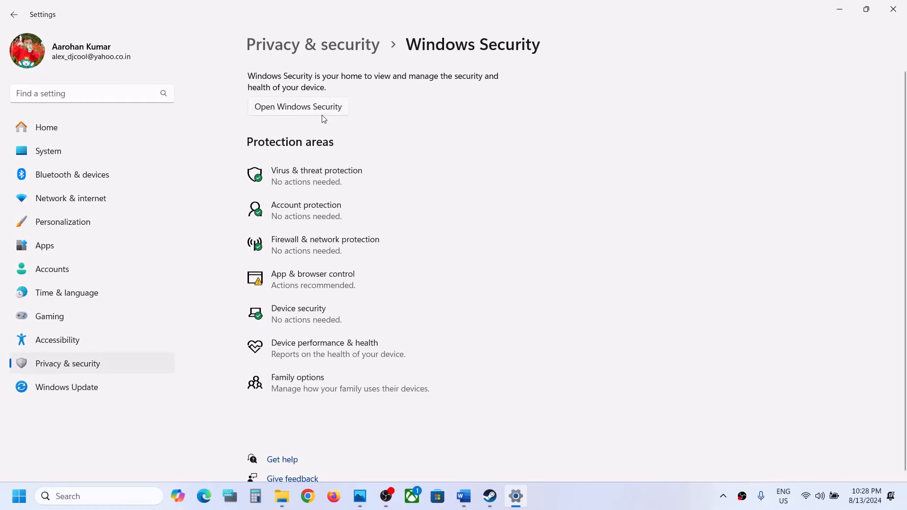
left_click(316, 182)
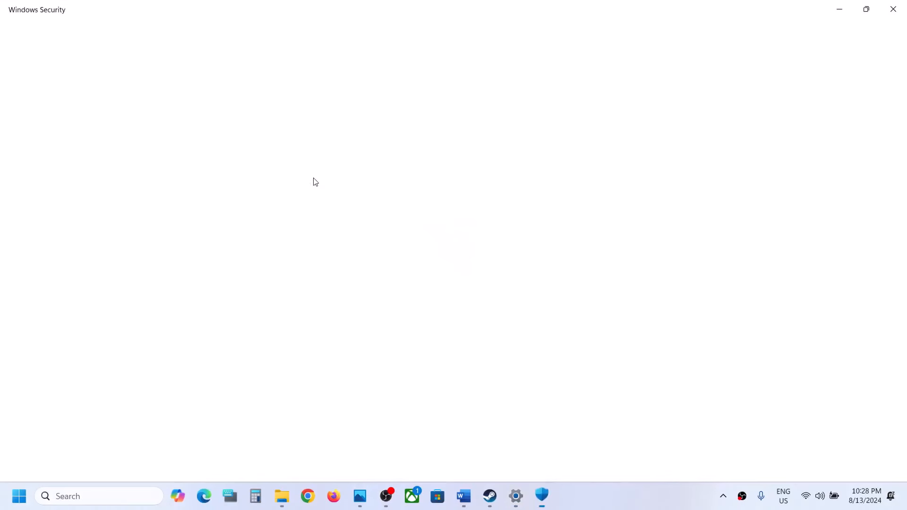
scroll(313, 180, "down", 3)
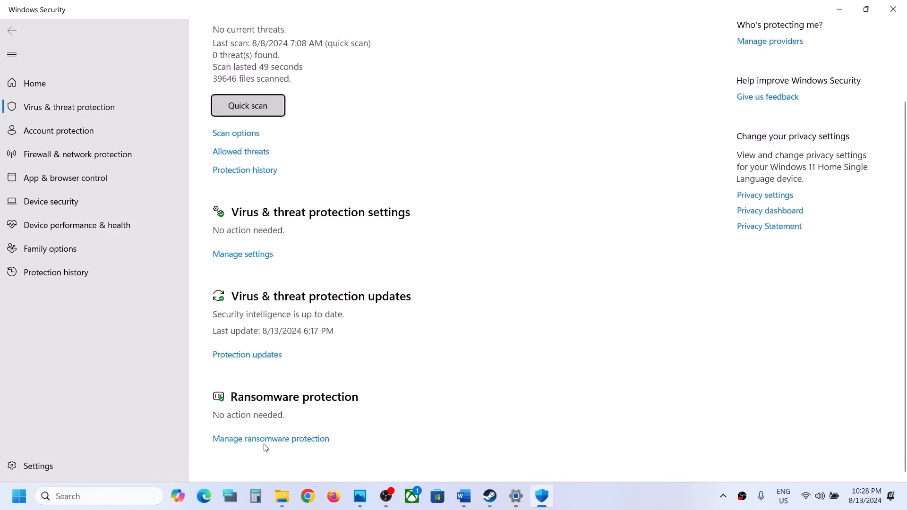
left_click(263, 444)
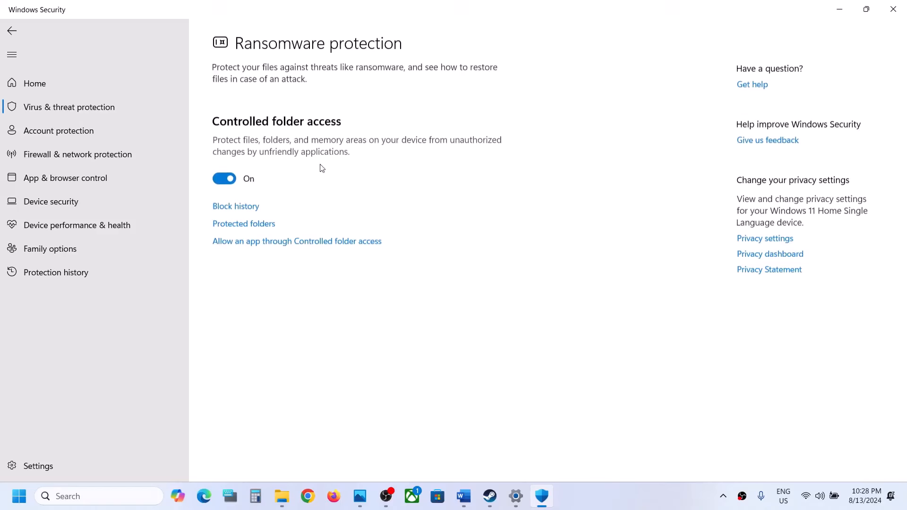
left_click(280, 242)
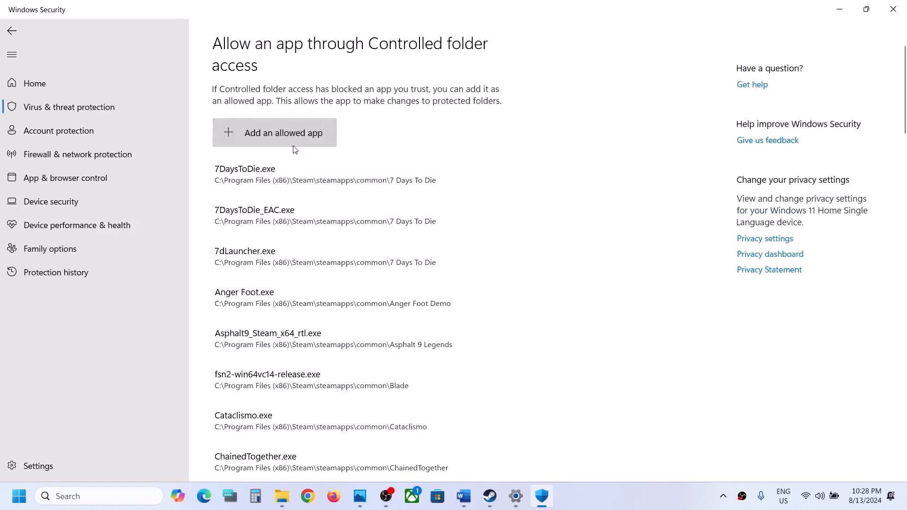
Step: Start adding an allowed app by browsing all apps and open the Steam folder in Program Files (x86) on OS (C:)
left_click(294, 144)
left_click(244, 180)
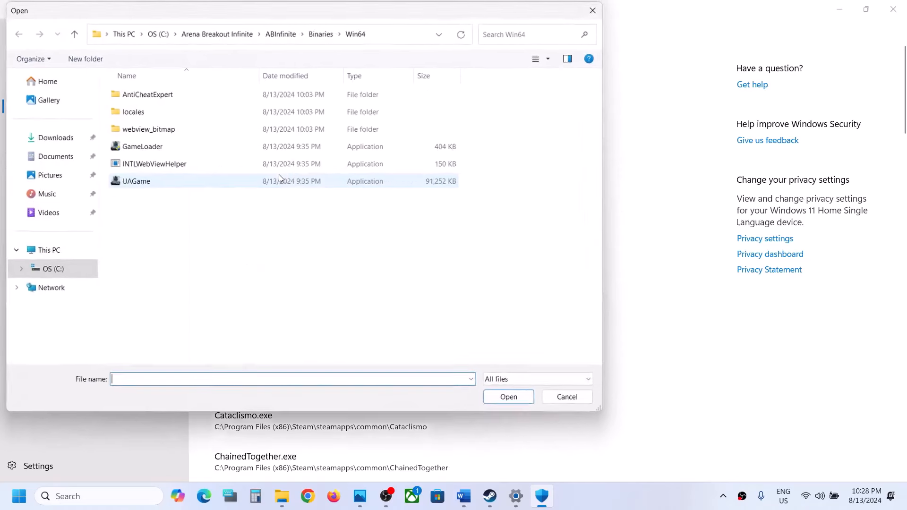
left_click(54, 249)
double_click(189, 108)
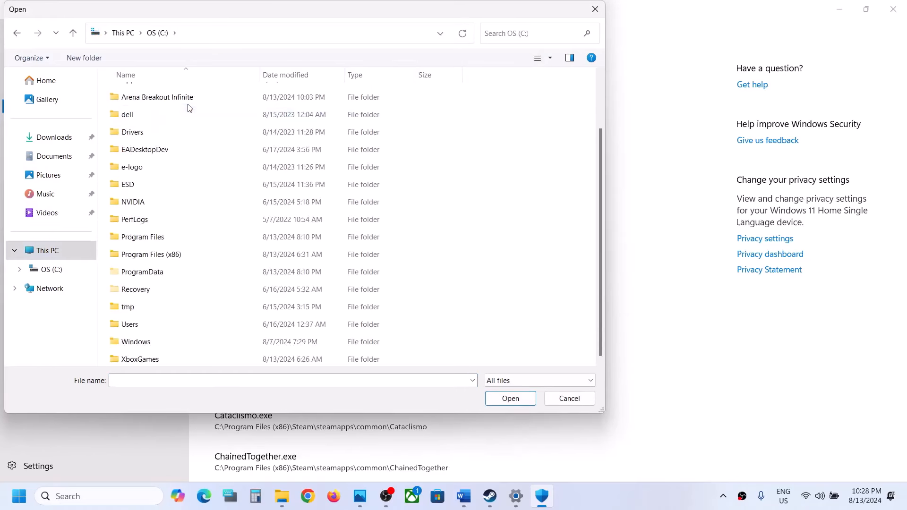
double_click(156, 253)
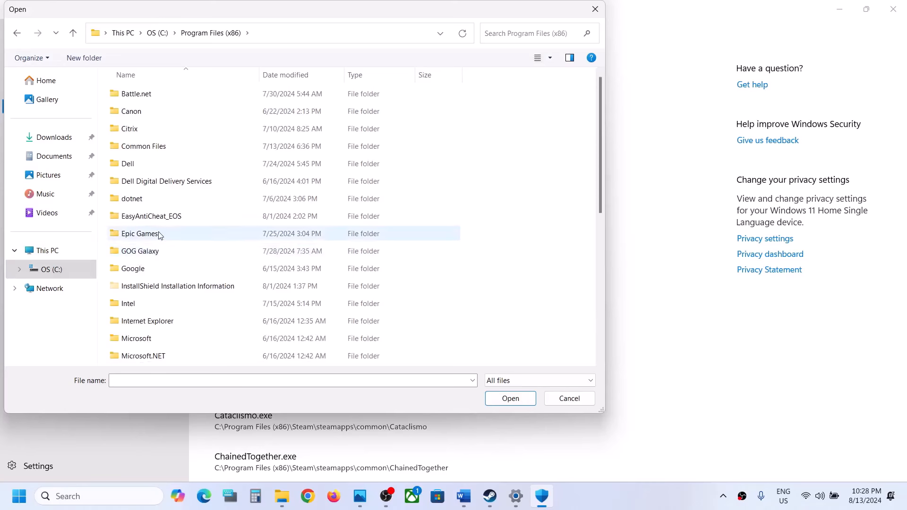
scroll(159, 236, "down", 4)
double_click(140, 268)
Step: Add the LevelZeroClient application from Steam's steamapps, common, Level Zero folder to the allowed apps
scroll(140, 273, "down", 3)
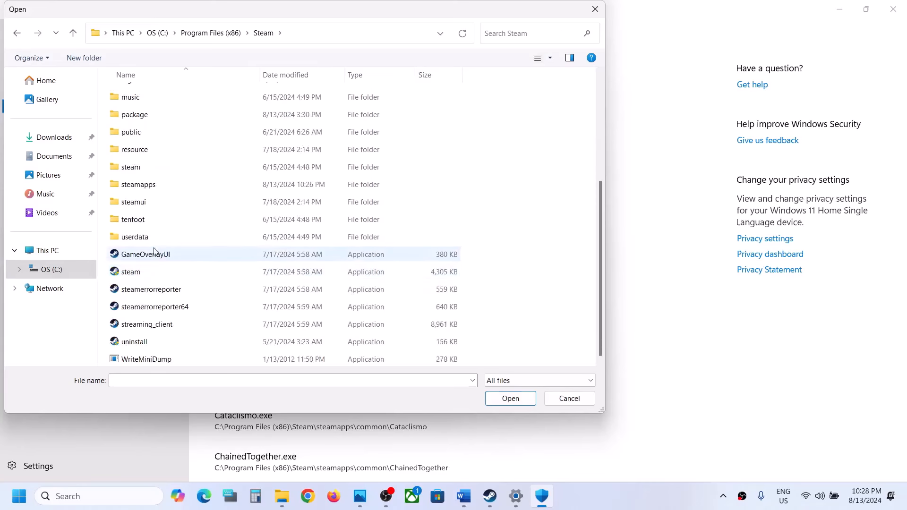
double_click(148, 184)
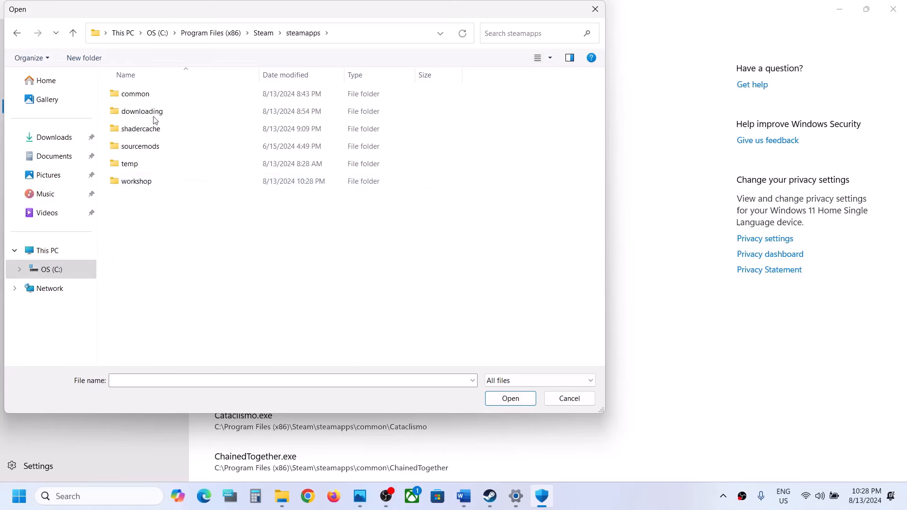
double_click(149, 96)
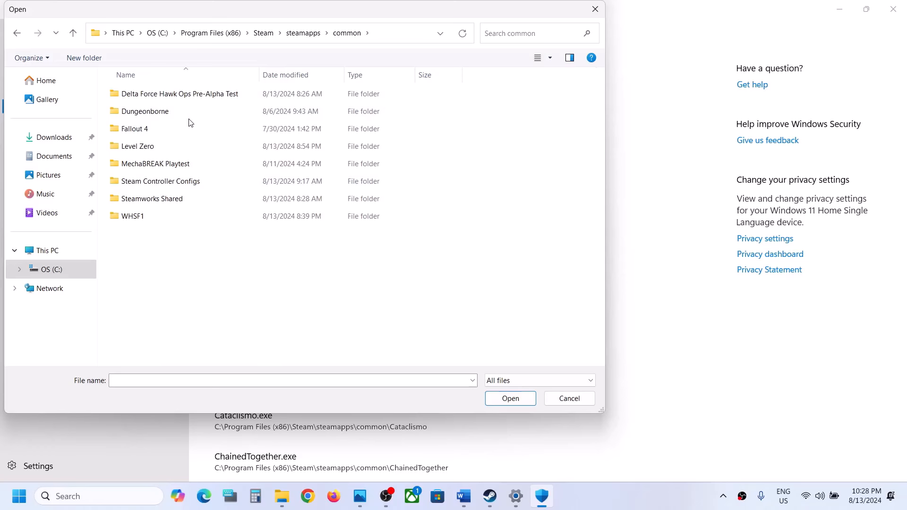
double_click(171, 145)
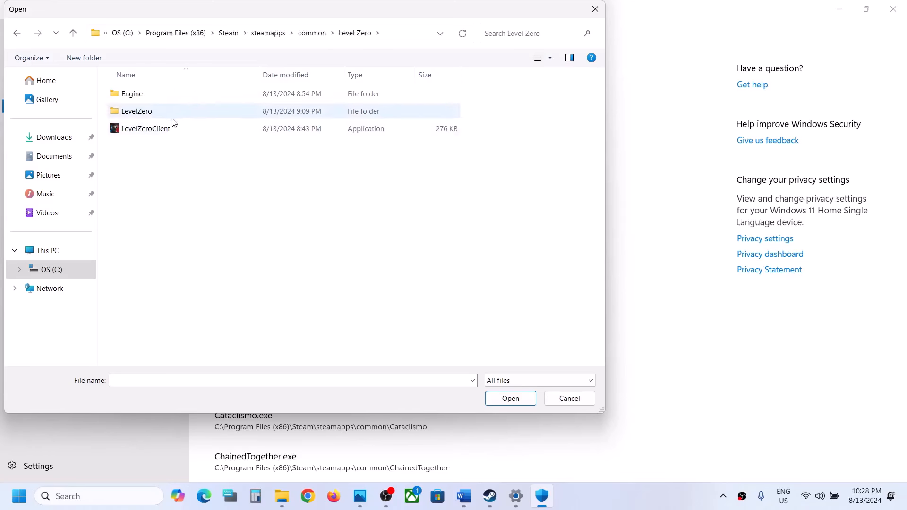
left_click(158, 133)
left_click(500, 399)
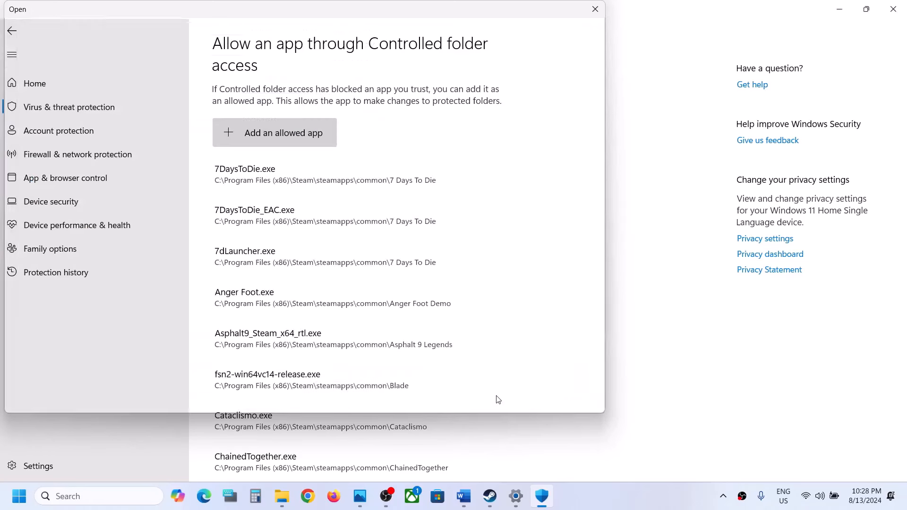
Step: Add the LevelZeroClient-Win64-Shipping application from LevelZero's Binaries, Win64 folder to the apps allowed through Controlled folder access
left_click(280, 138)
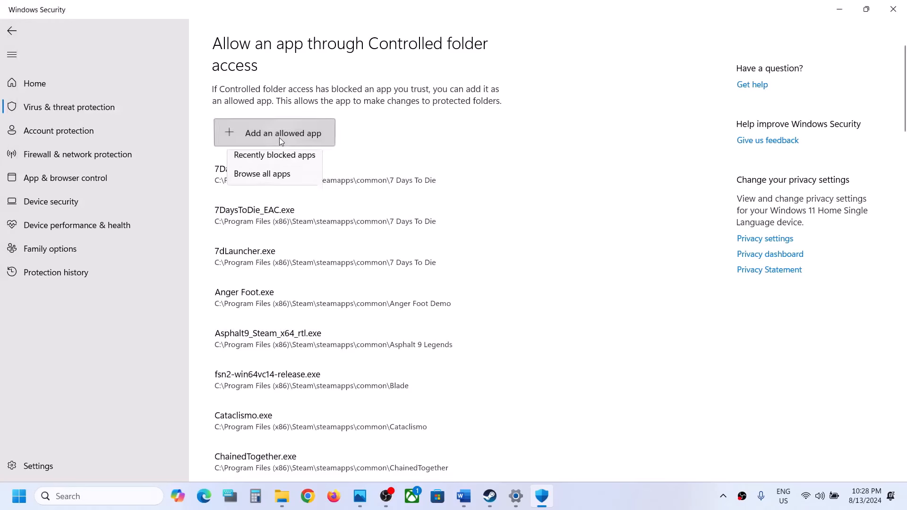
left_click(267, 180)
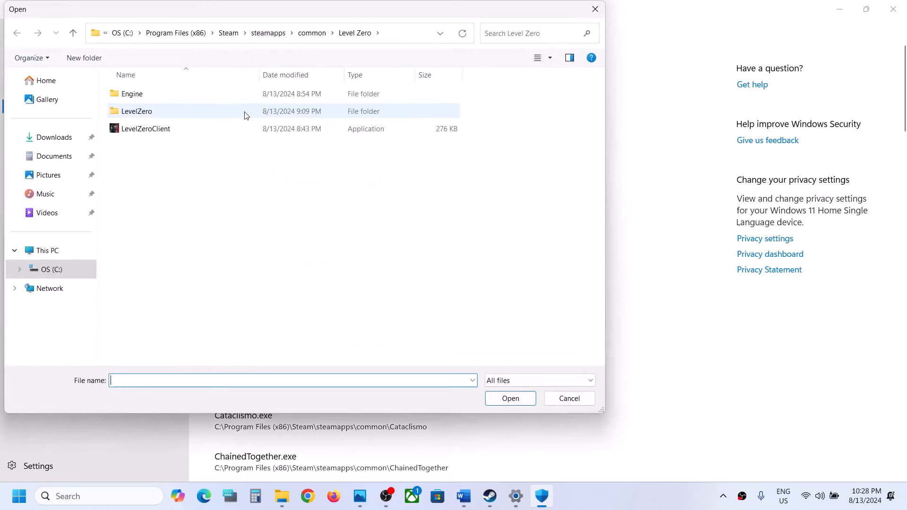
double_click(156, 112)
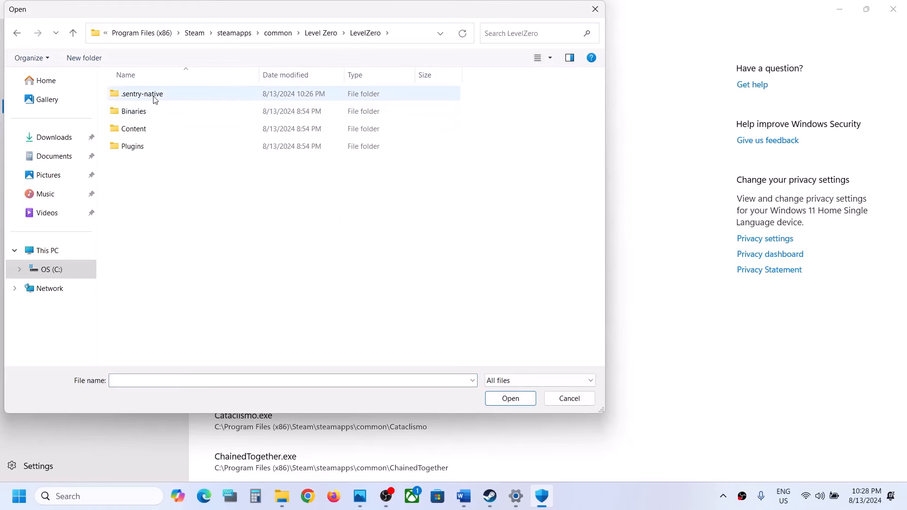
double_click(147, 112)
double_click(146, 94)
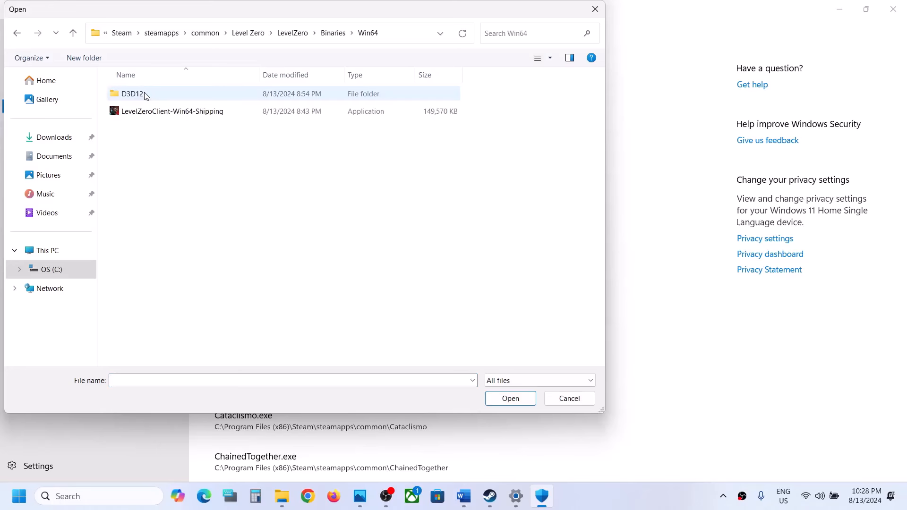
left_click(159, 117)
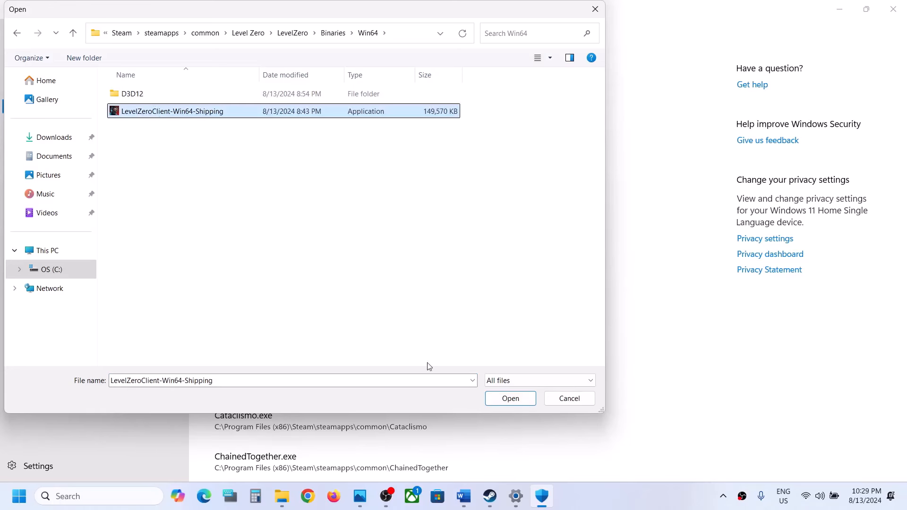
left_click(494, 401)
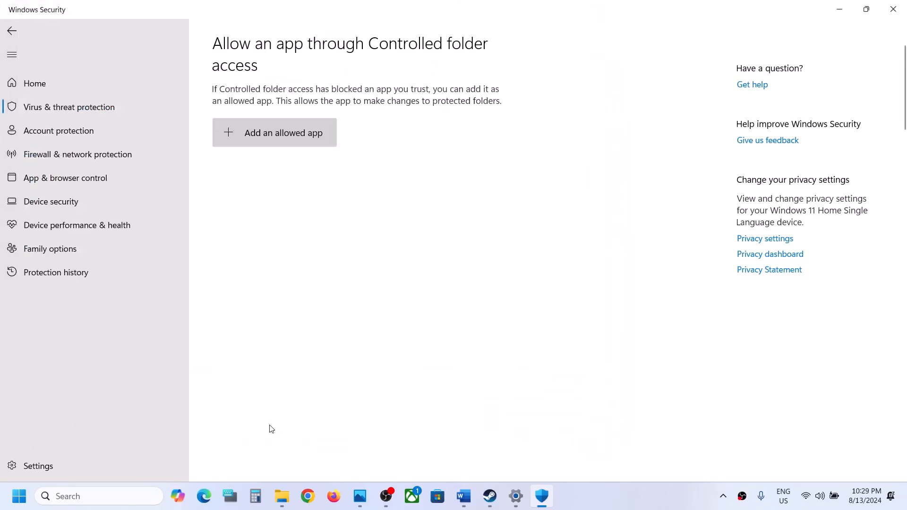
Step: From Control Panel's System and Security section, open Windows Defender Firewall's allowed apps and enable changing the settings
left_click(89, 491)
type("cot")
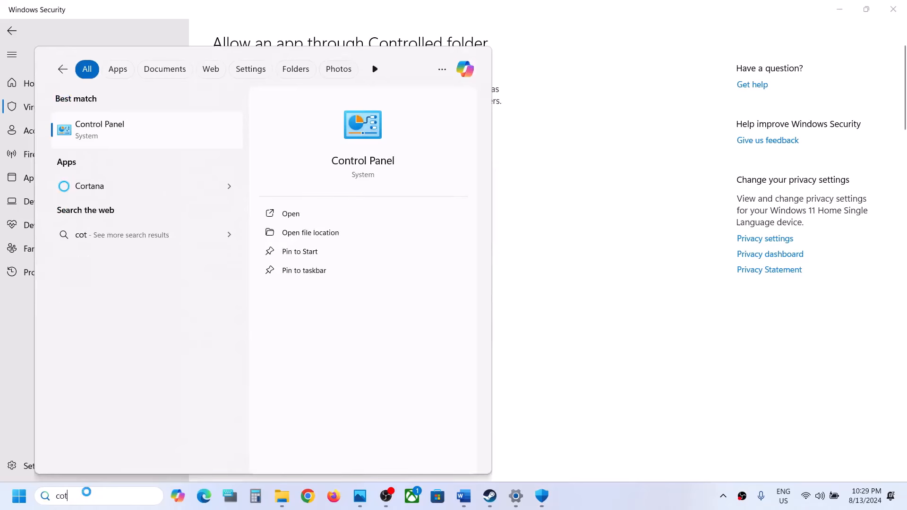
key("Return")
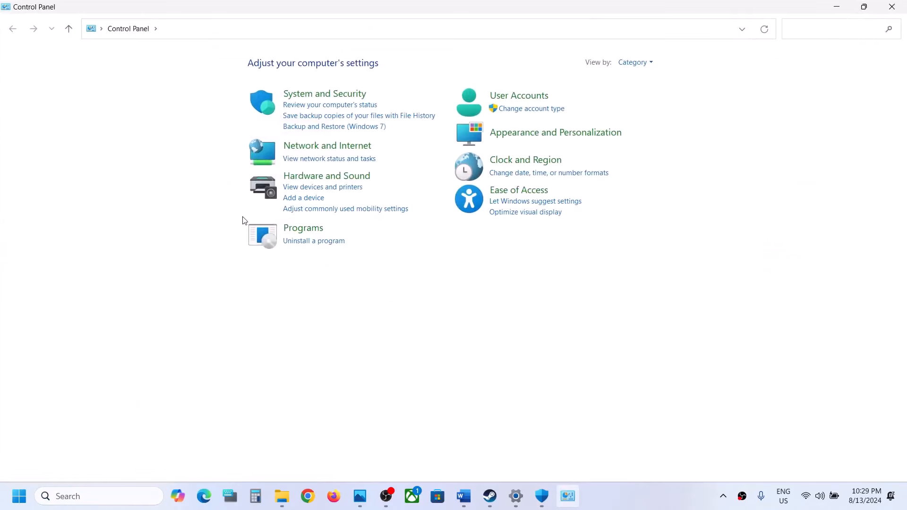
left_click(314, 94)
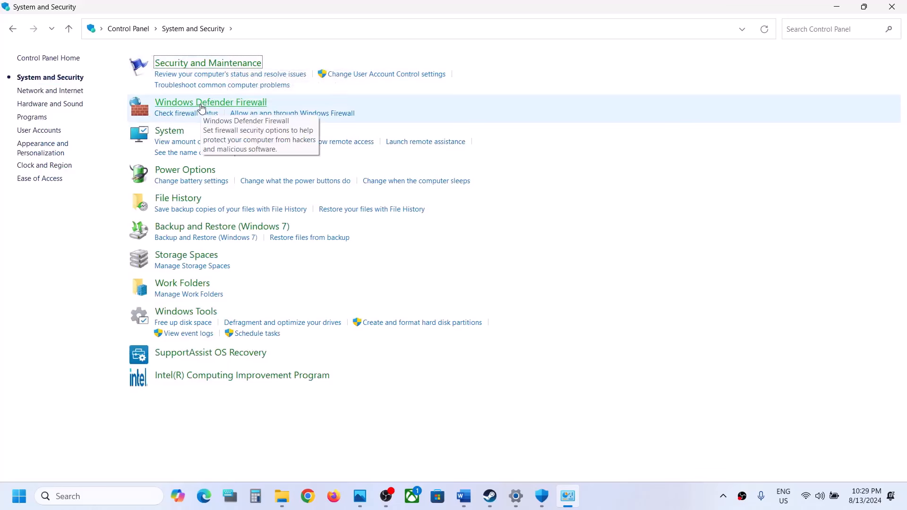
left_click(201, 103)
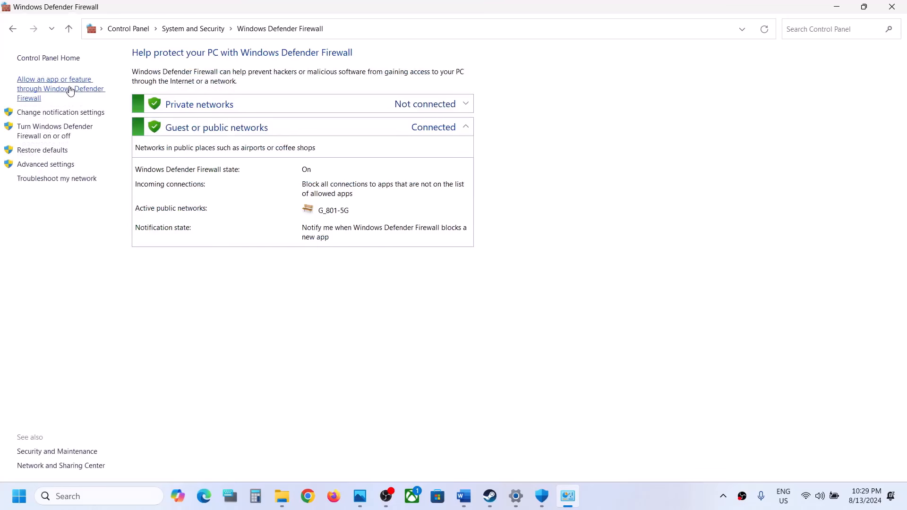
left_click(71, 91)
left_click(603, 93)
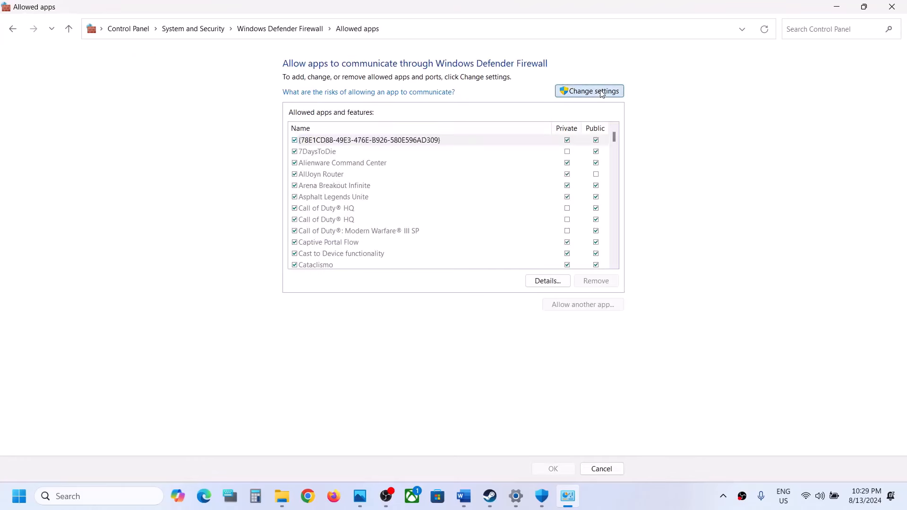
Step: Start allowing another app through the firewall and browse to the Steam folder in Program Files (x86) on OS (C:)
left_click(571, 305)
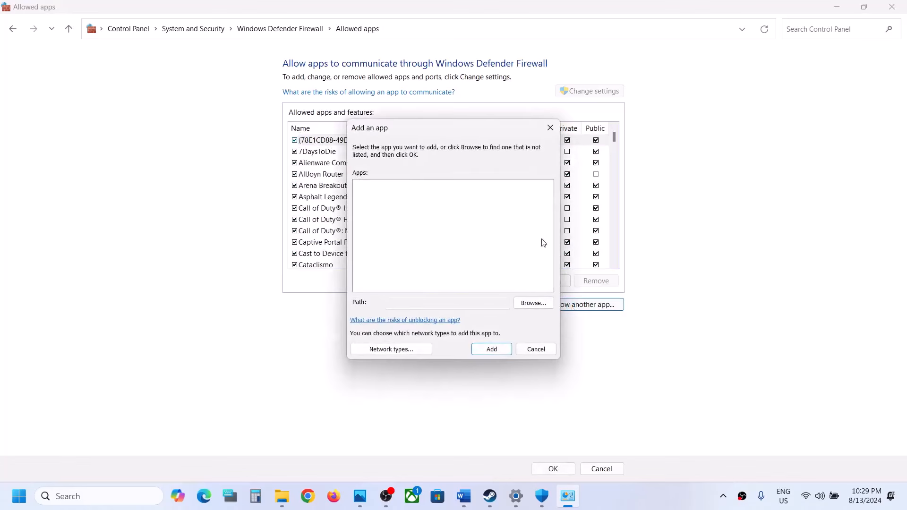
left_click(531, 303)
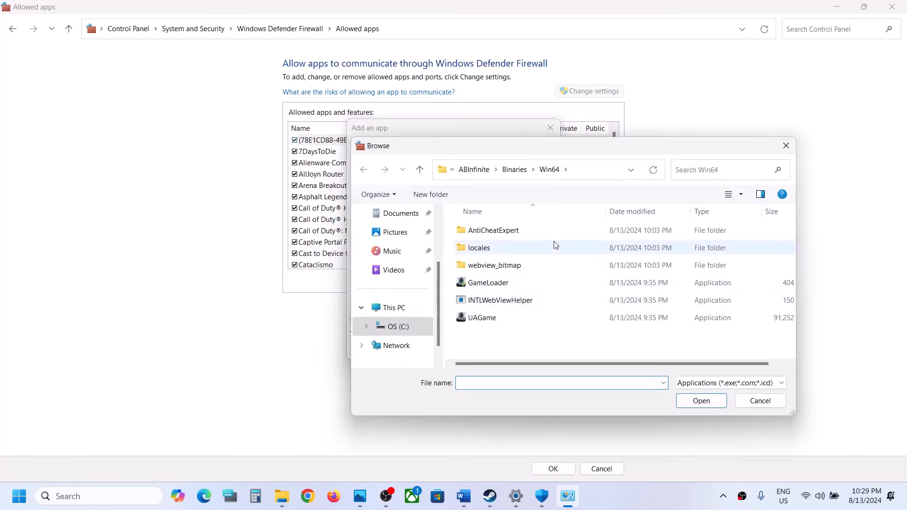
left_click(397, 328)
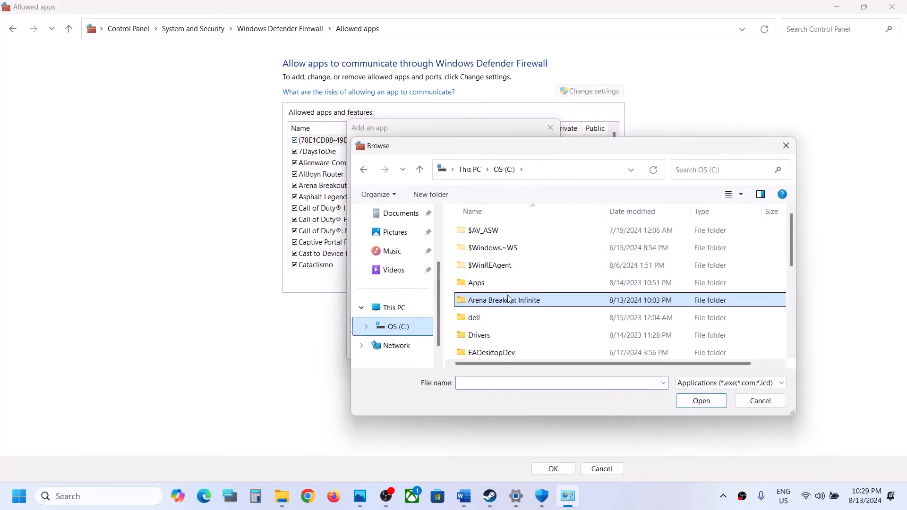
scroll(503, 302, "down", 4)
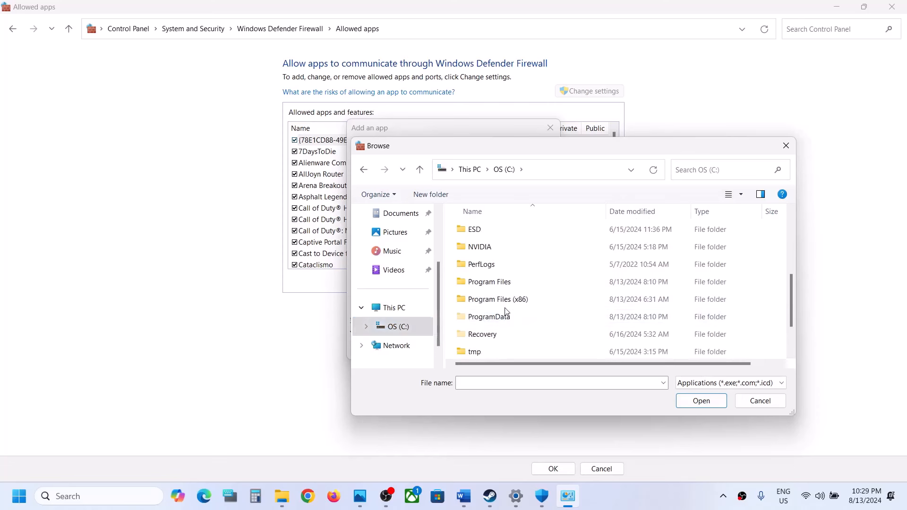
double_click(506, 305)
scroll(506, 306, "down", 3)
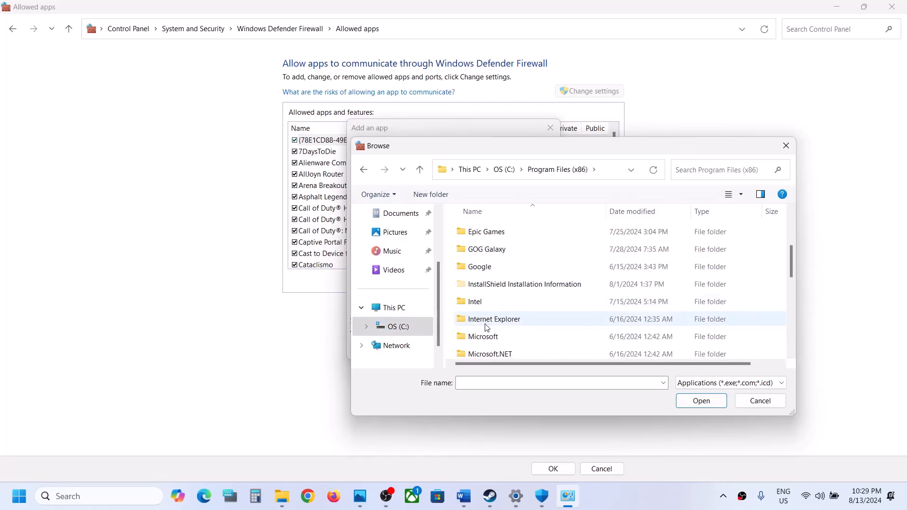
scroll(487, 324, "down", 3)
double_click(484, 344)
Step: Try to add the LevelZeroClient application from steamapps, common, Level Zero to the firewall's allowed apps
scroll(491, 330, "down", 4)
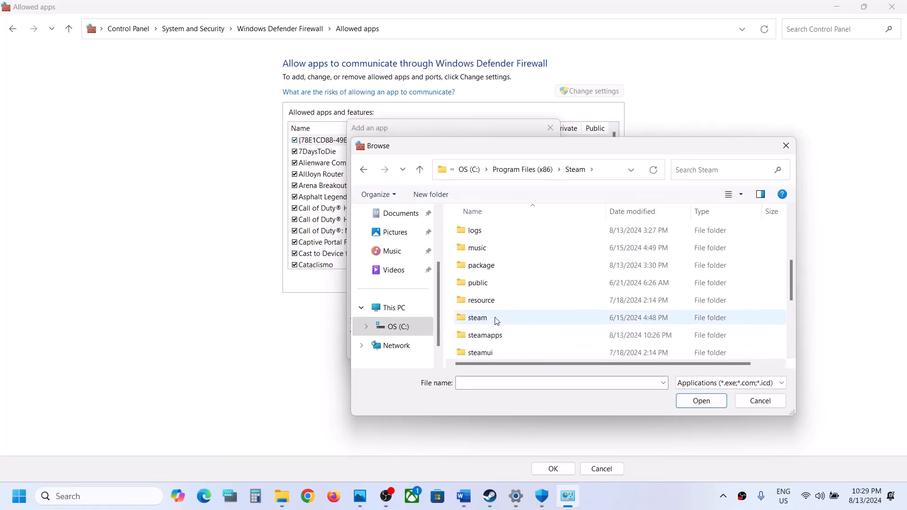
double_click(497, 302)
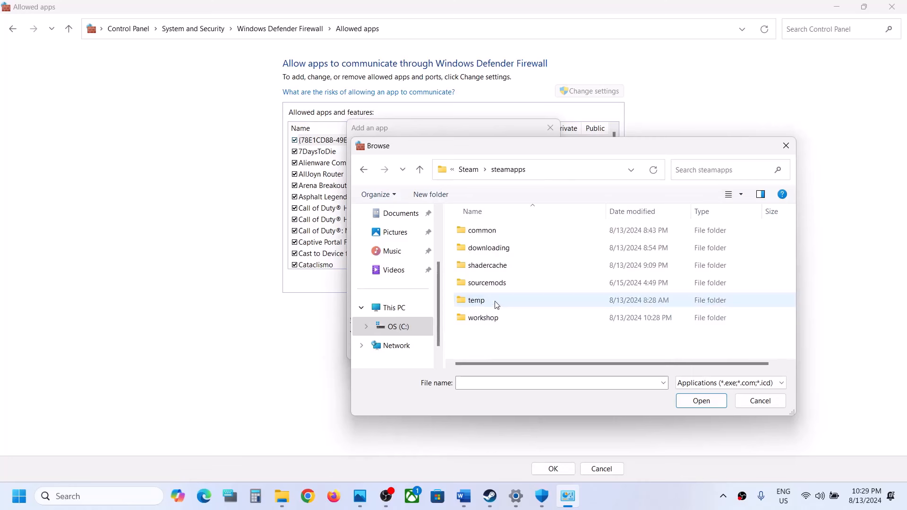
double_click(492, 231)
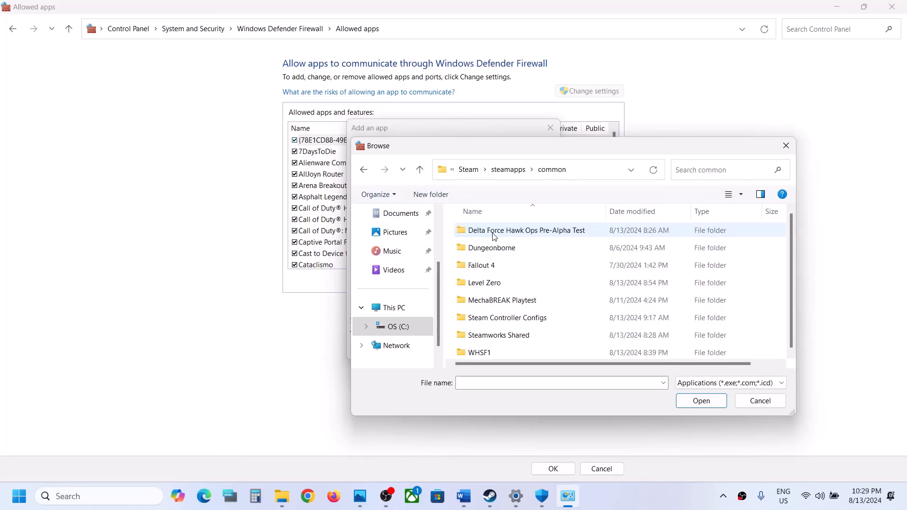
double_click(506, 283)
left_click(515, 268)
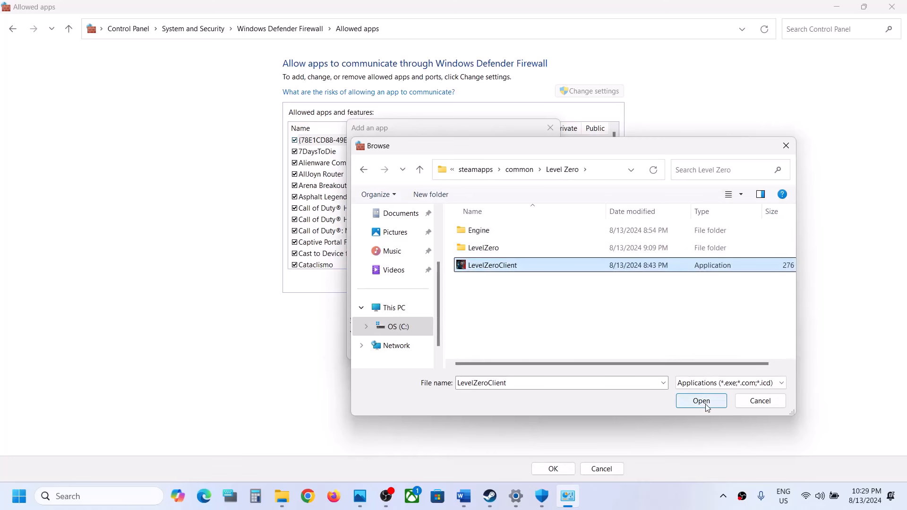
left_click(701, 401)
left_click(491, 352)
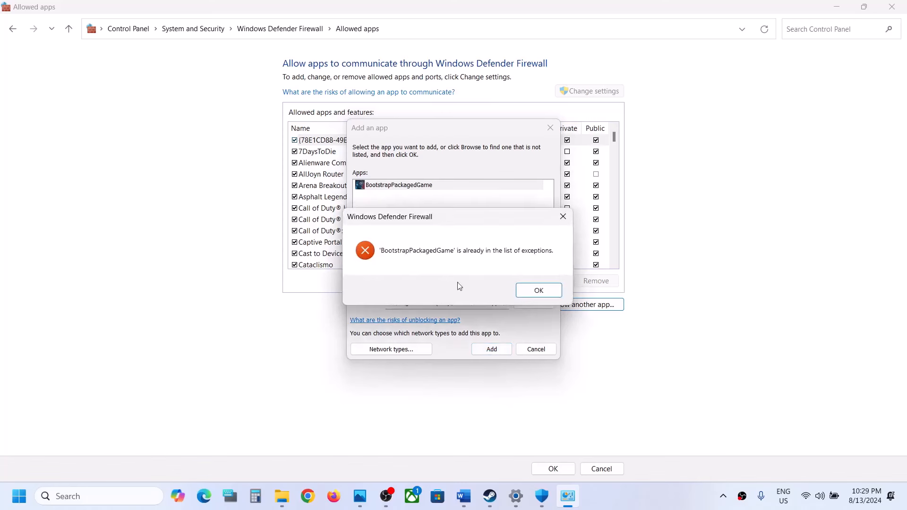
left_click(525, 297)
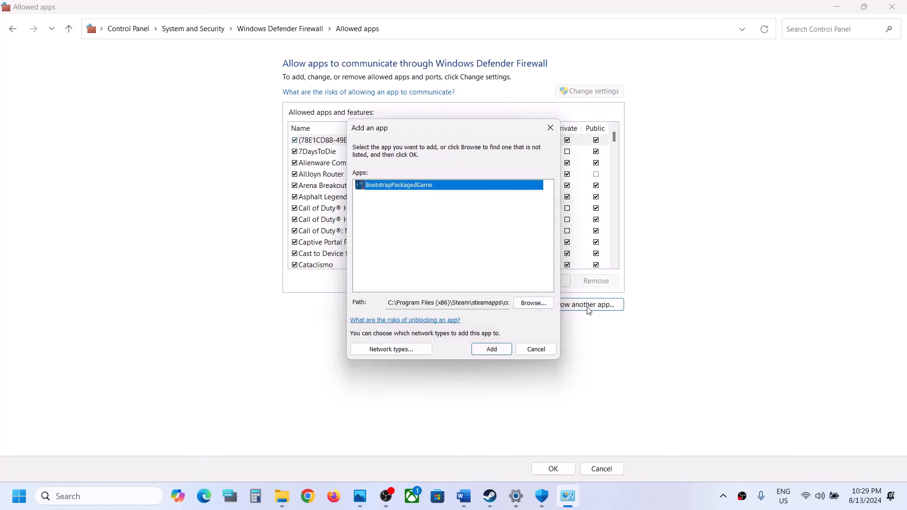
Step: Try to add LevelZeroClient-Win64-Shipping from LevelZero's Binaries, Win64 folder to the firewall's allowed apps, and close the app-adding dialog
left_click(533, 302)
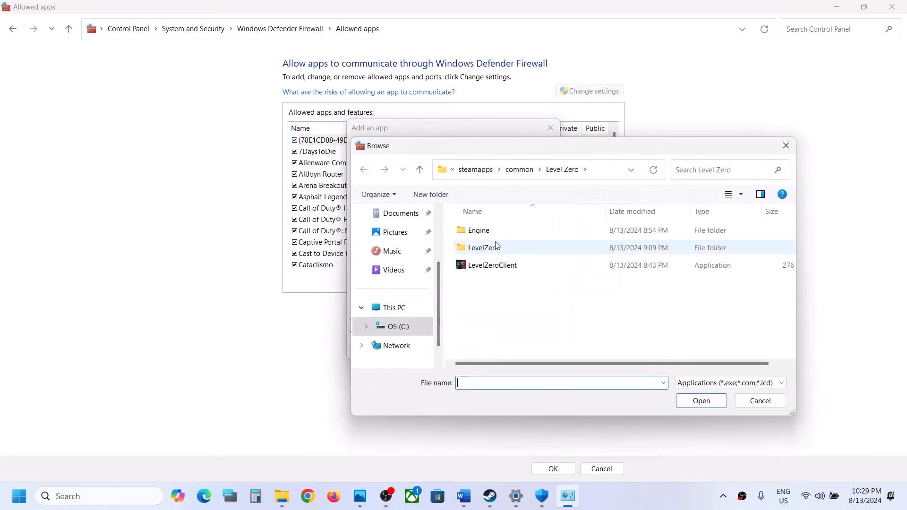
left_click(495, 247)
double_click(494, 246)
double_click(487, 248)
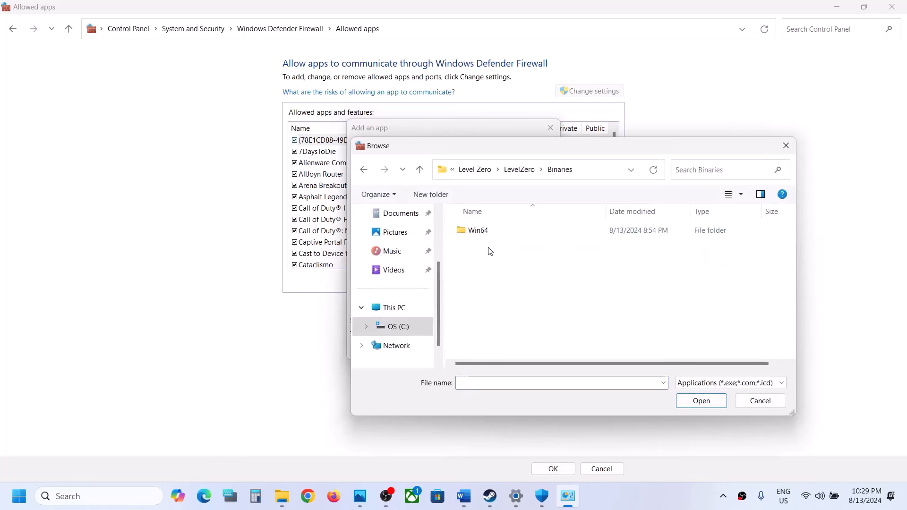
double_click(488, 237)
left_click(501, 248)
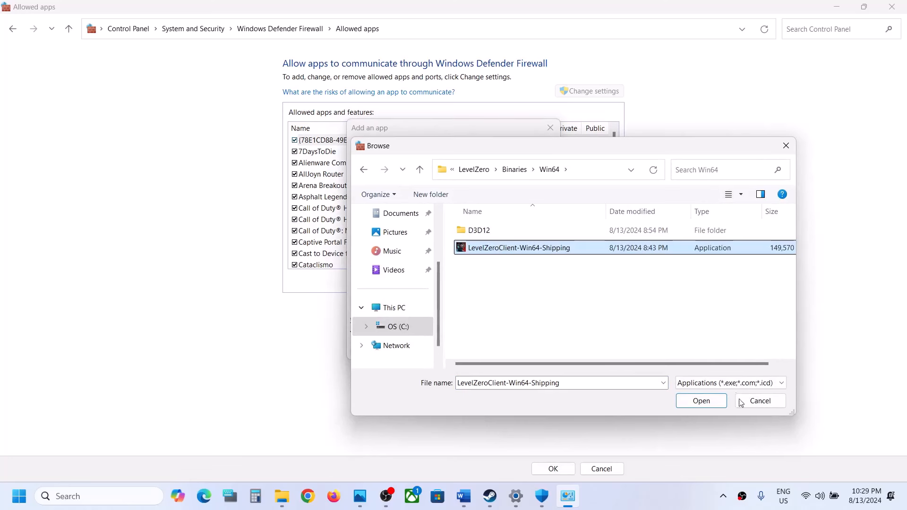
left_click(716, 404)
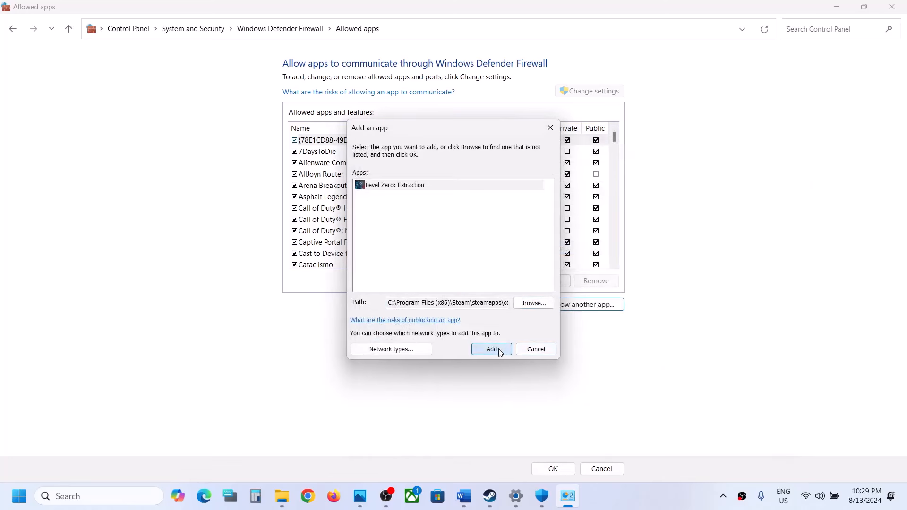
left_click(497, 351)
left_click(533, 291)
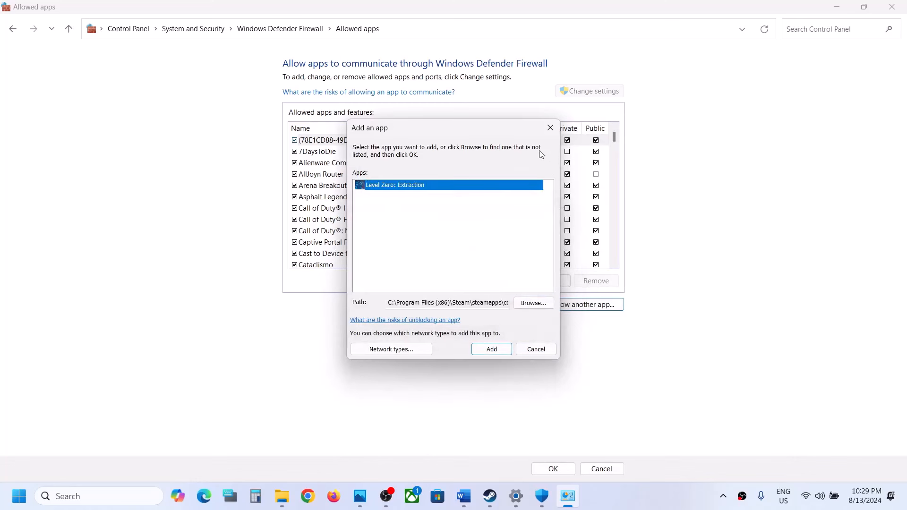
left_click(550, 128)
Step: Check the Level Zero: Extraction entries in the firewall's allowed apps list and accept the settings
left_click(452, 223)
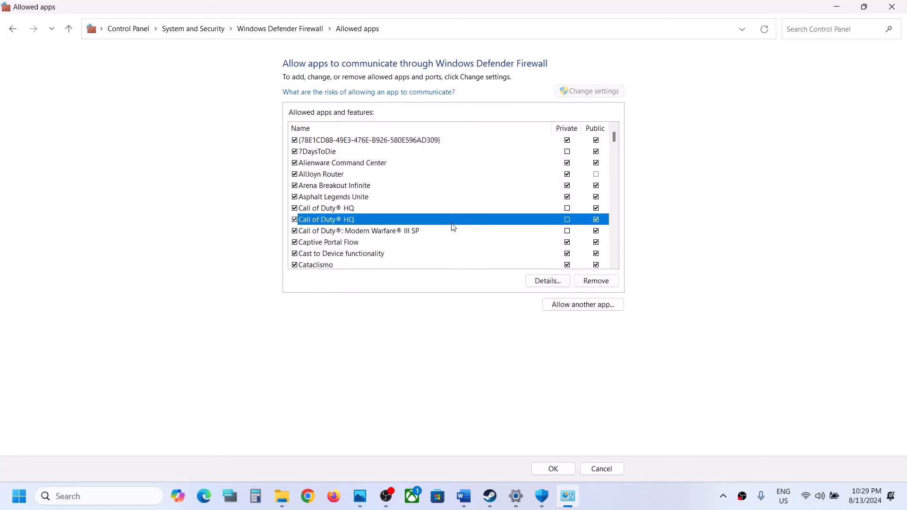
key("l")
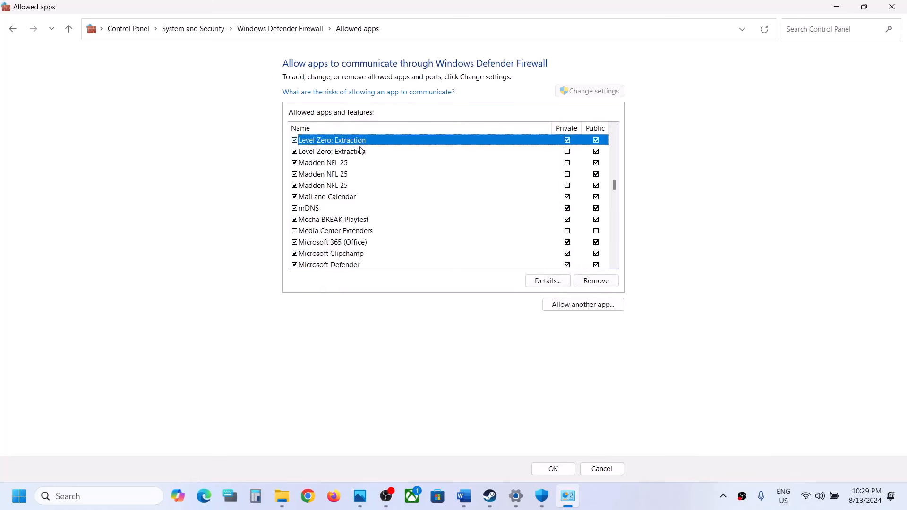
left_click(563, 468)
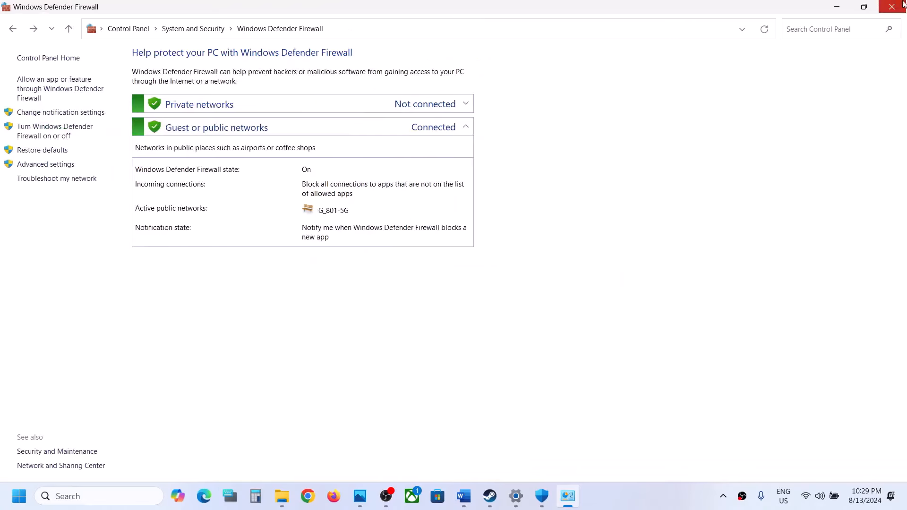
Step: Close Control Panel, Windows Security and Settings, and highlight Step 5's "Verify the game files" in the Word document
left_click(896, 6)
left_click(896, 5)
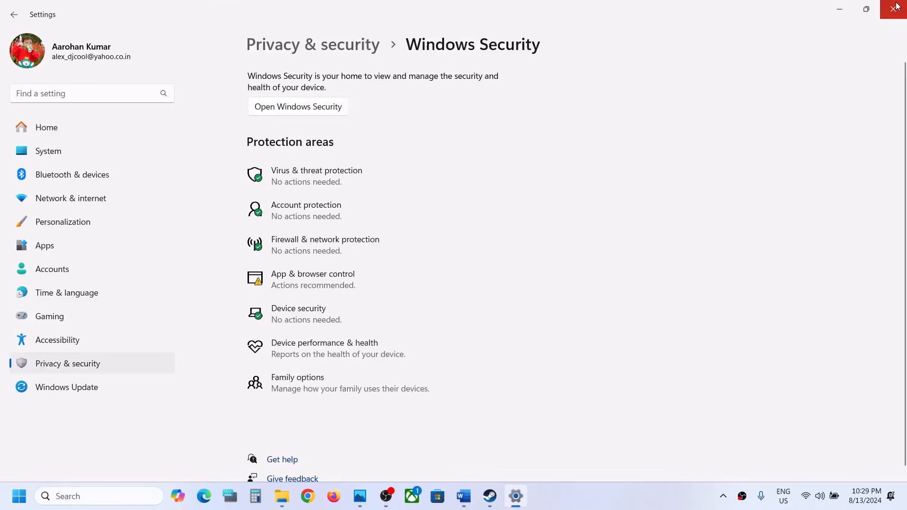
left_click(897, 5)
scroll(425, 325, "down", 4)
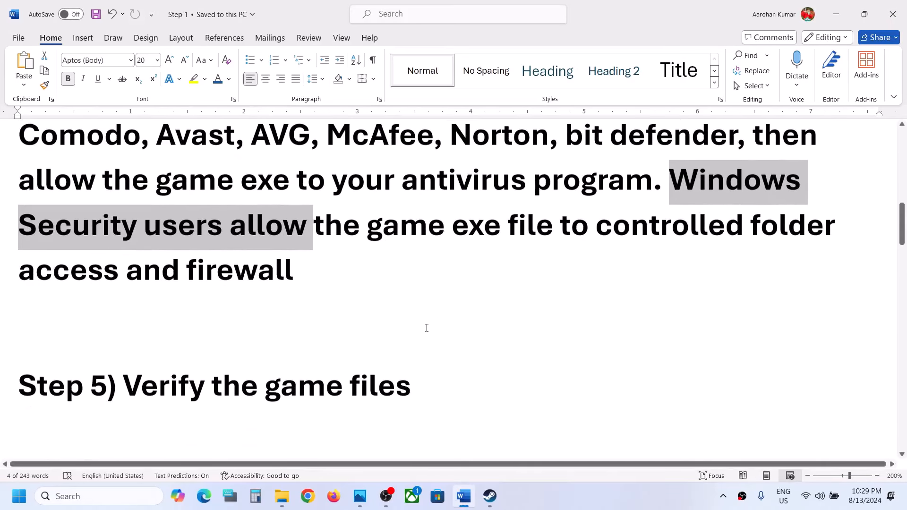
left_click_drag(124, 331, 437, 312)
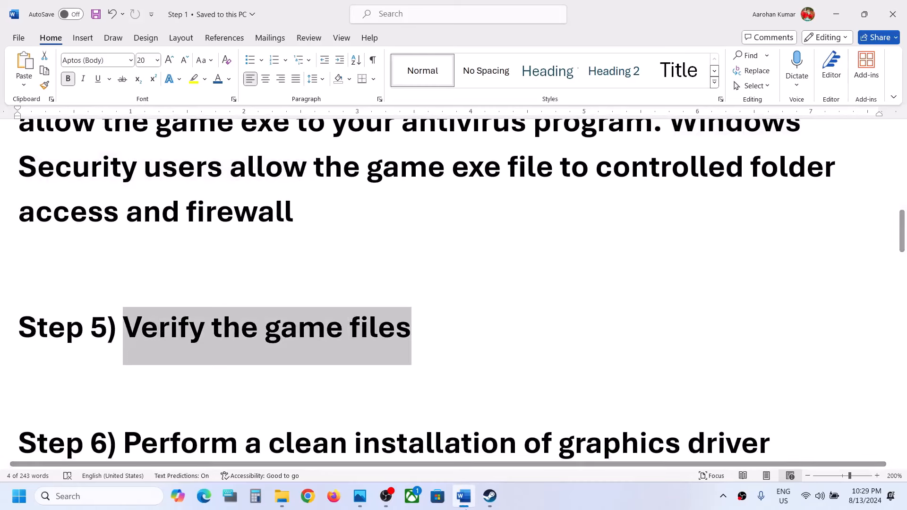
Step: Switch to Steam and verify the integrity of Level Zero: Extraction's installed files from the game's properties
left_click(486, 503)
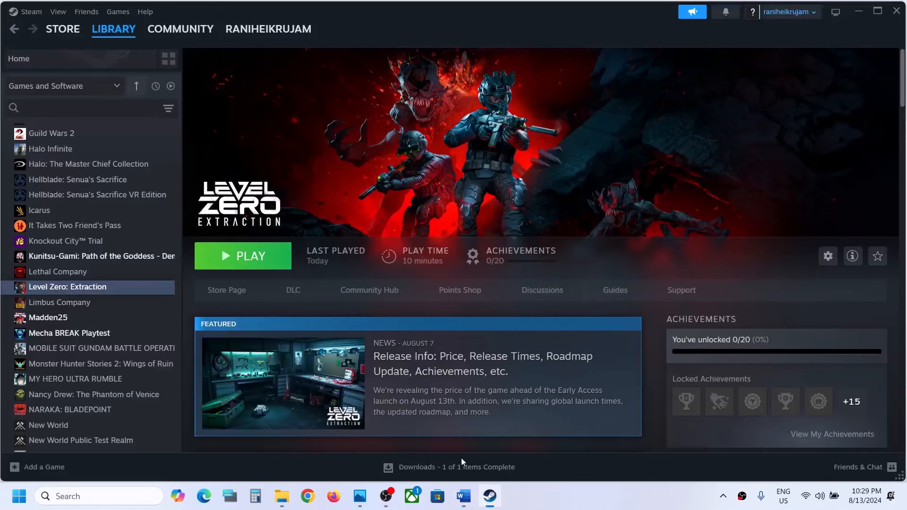
right_click(113, 289)
left_click(143, 381)
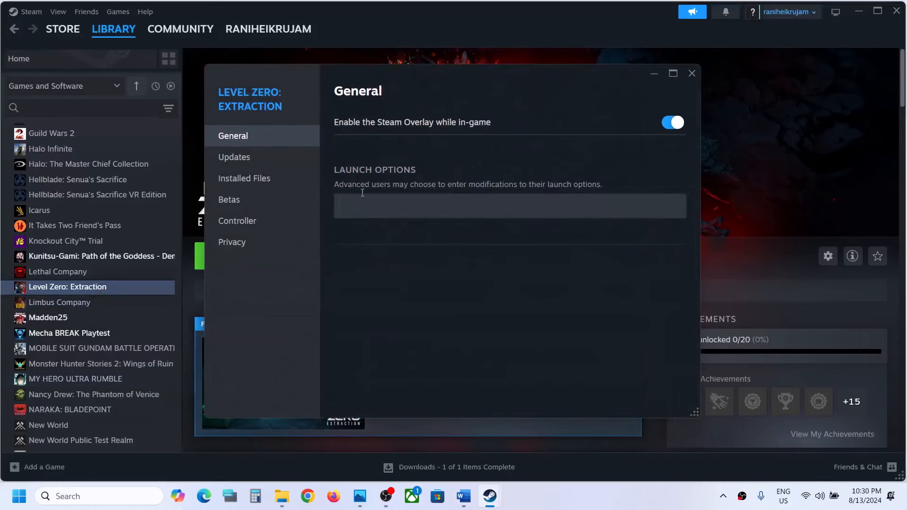
left_click(263, 179)
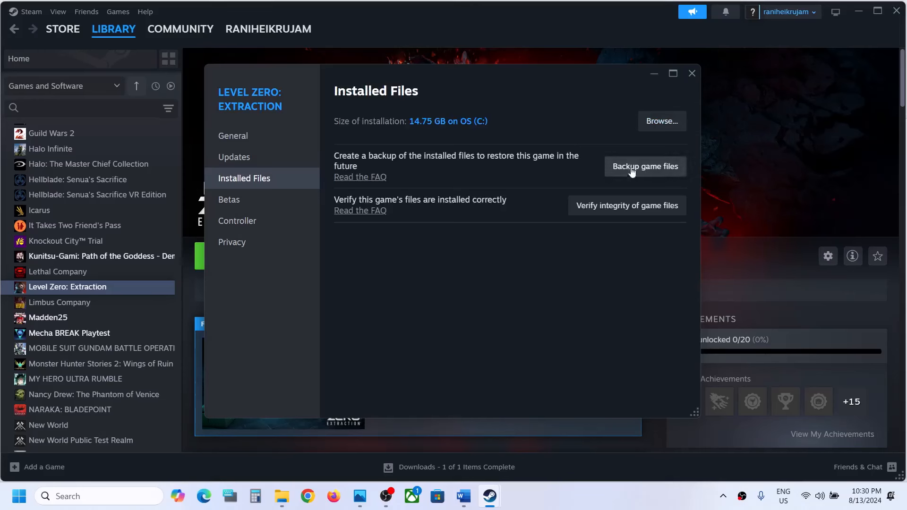
left_click(622, 208)
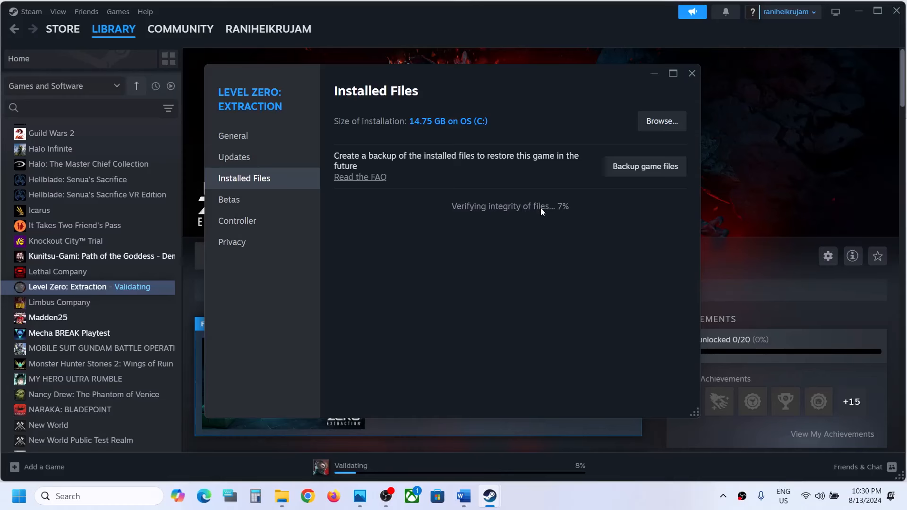
Step: Return to the Word document and highlight Step 6 about the clean graphics driver installation, with its NVIDIA and AMD links
left_click(463, 496)
scroll(266, 363, "down", 1)
scroll(266, 363, "down", 3)
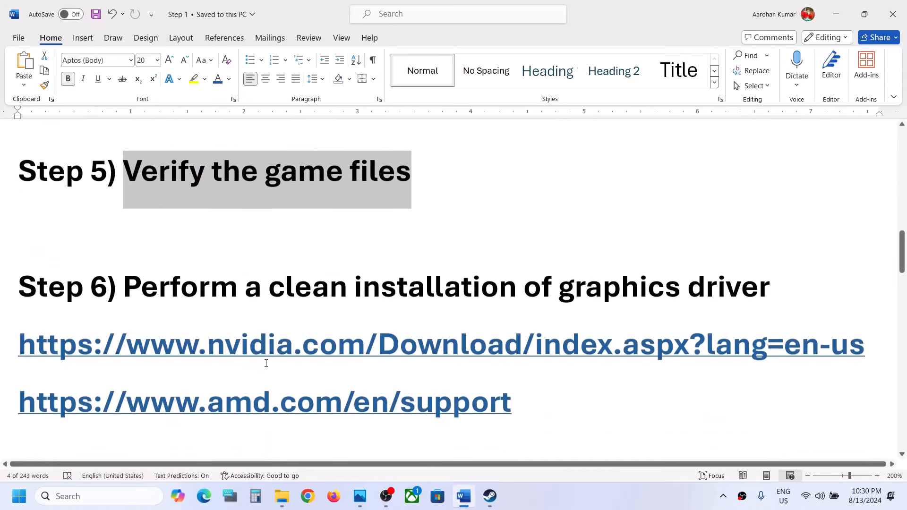
left_click_drag(131, 285, 638, 288)
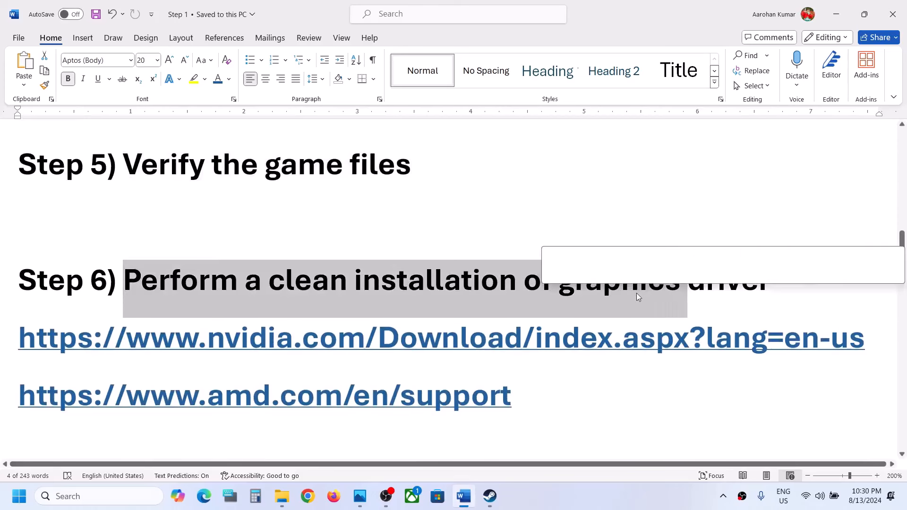
left_click_drag(135, 333, 436, 333)
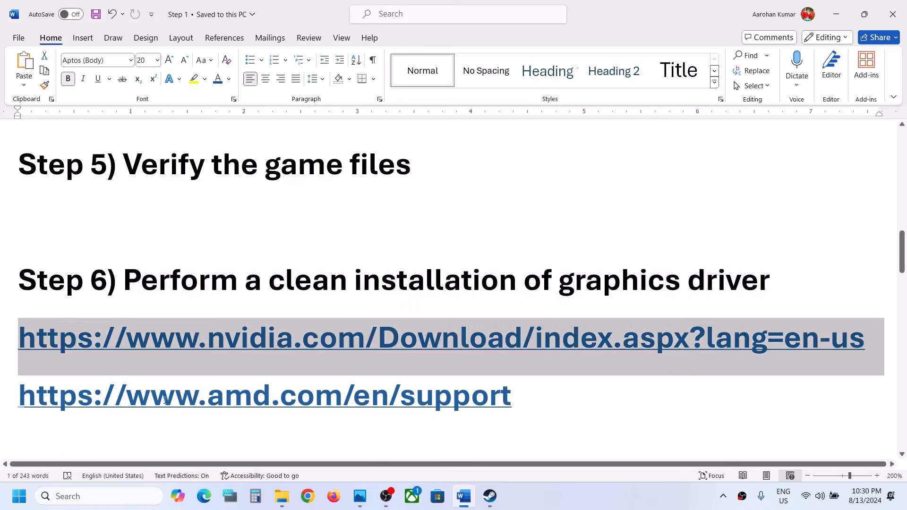
left_click_drag(164, 400, 388, 397)
left_click_drag(437, 310, 465, 323)
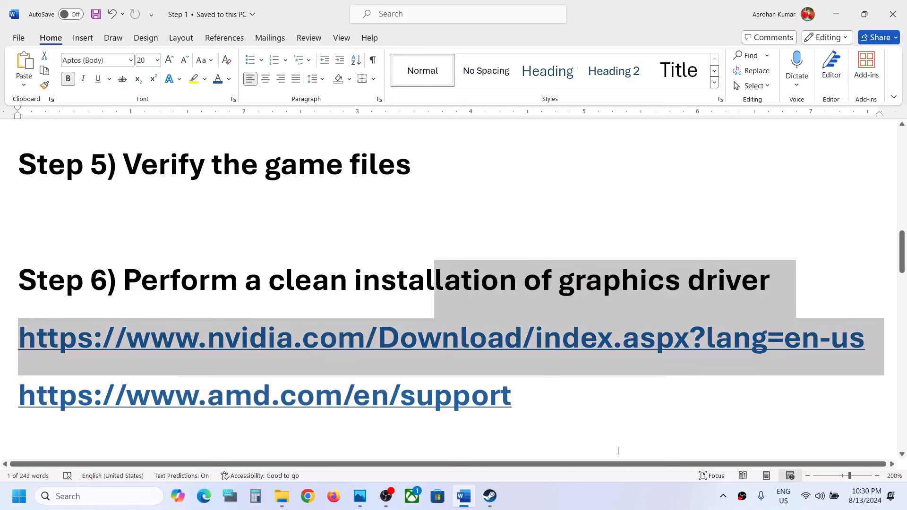
left_click(608, 492)
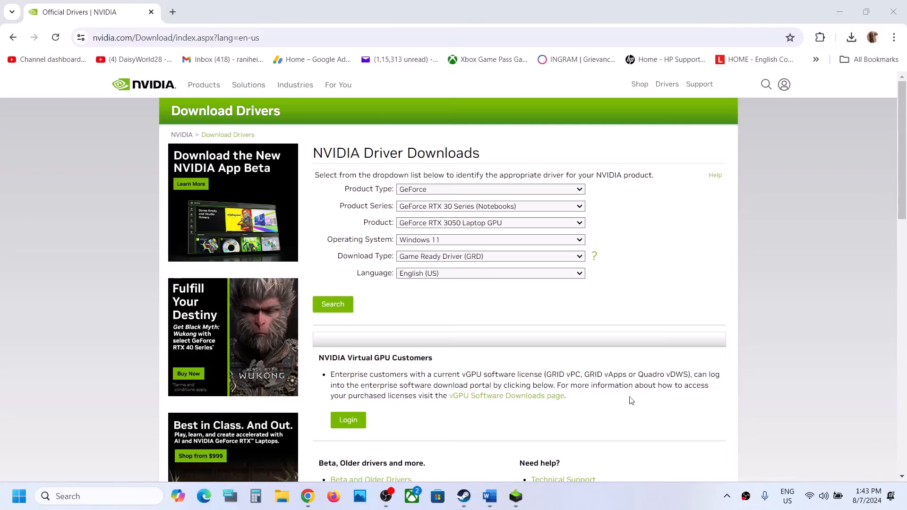
Step: On NVIDIA Driver Downloads, choose product type GeForce, series GeForce RTX 30 Series (Notebooks) and product GeForce RTX 3050 Laptop GPU
left_click(433, 190)
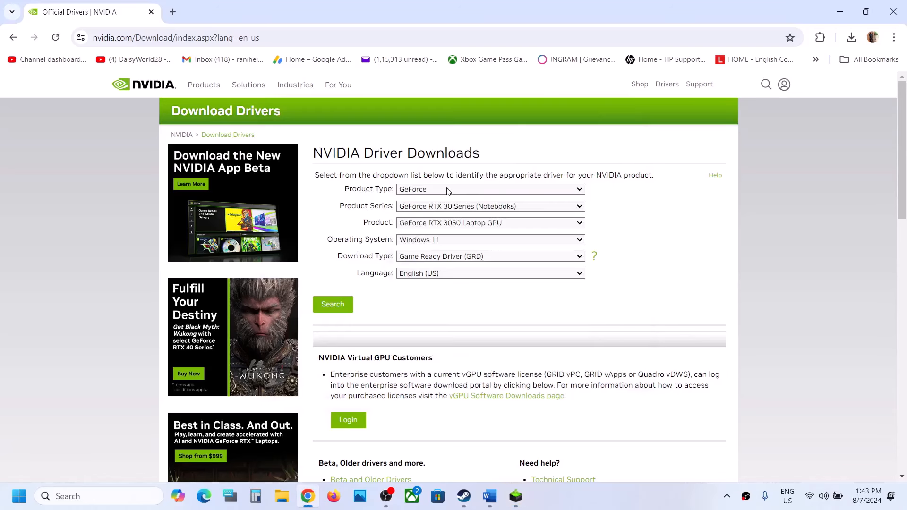
left_click(448, 192)
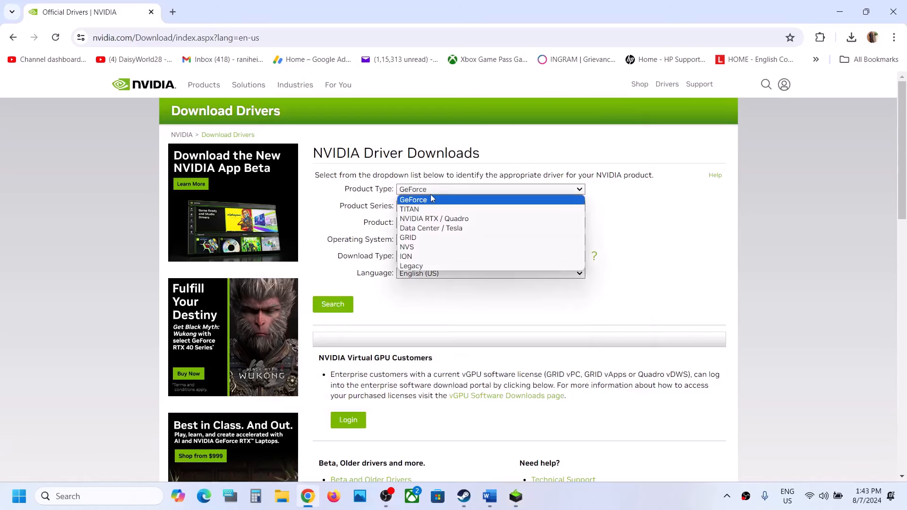
left_click(665, 223)
left_click(505, 208)
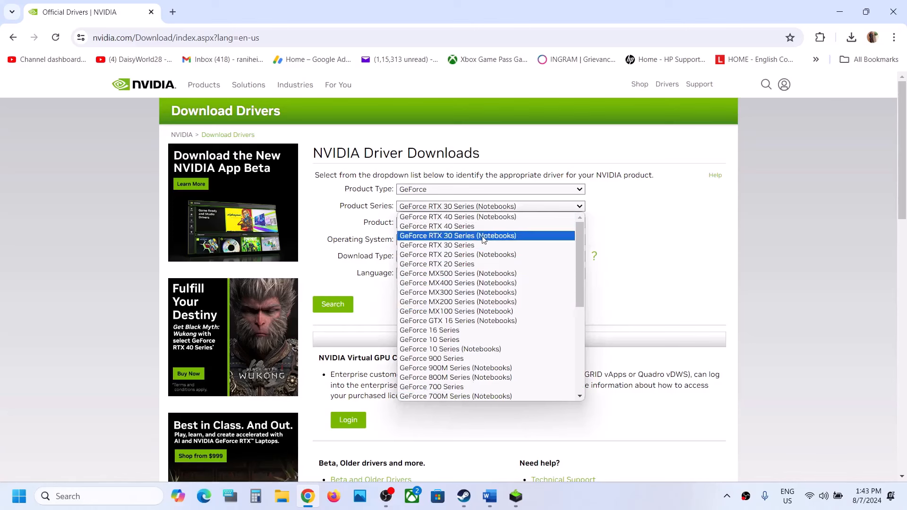
left_click(484, 238)
left_click(490, 226)
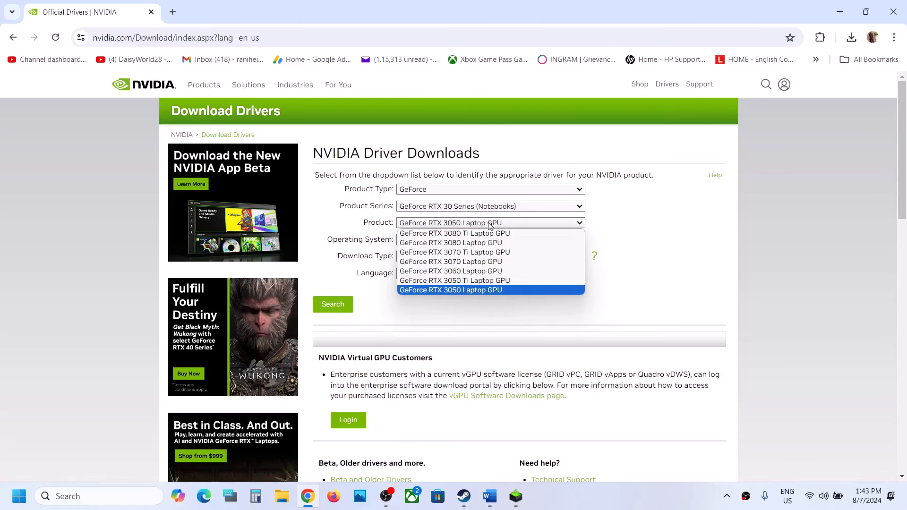
left_click(480, 291)
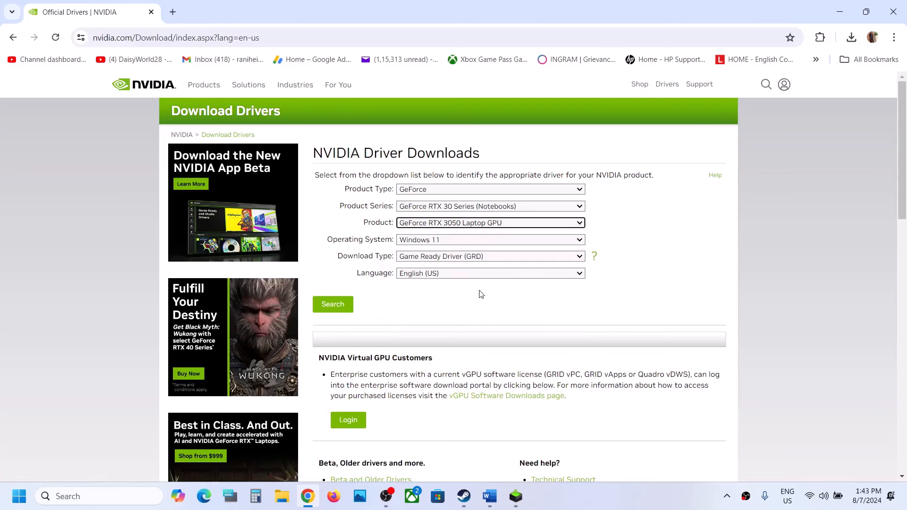
Step: Choose Windows 11 as the operating system, search for the driver and open the Game Ready Driver's download page
left_click(443, 241)
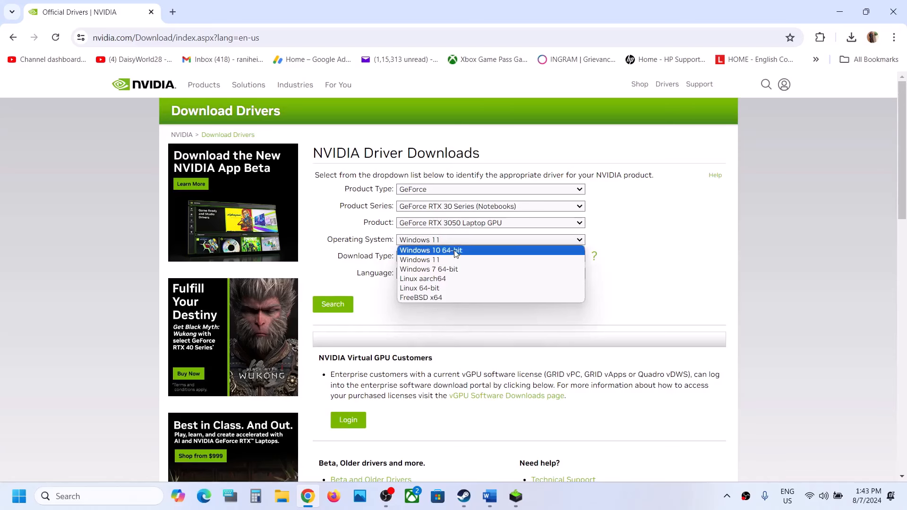
left_click(444, 260)
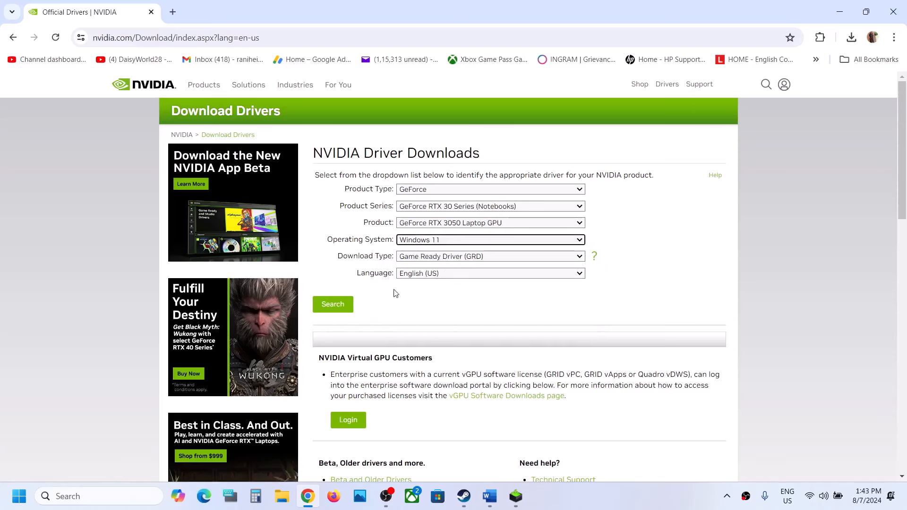
left_click(345, 304)
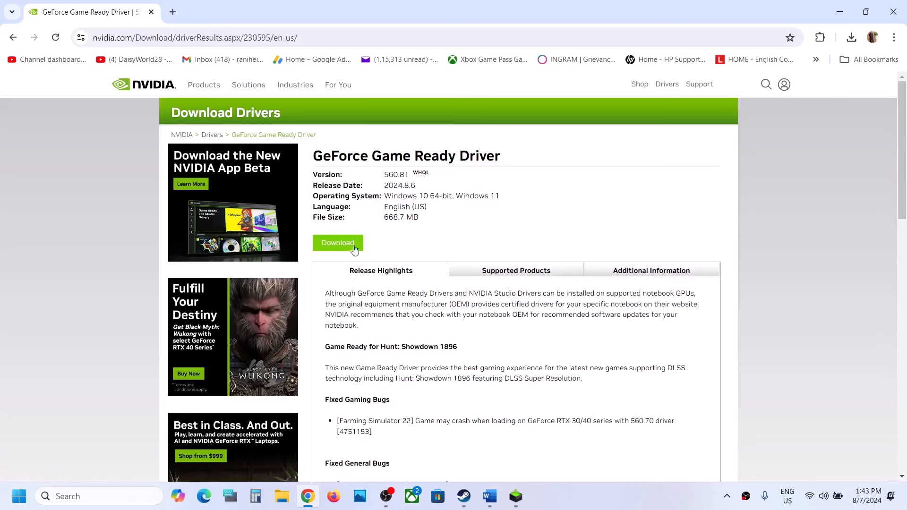
left_click(343, 250)
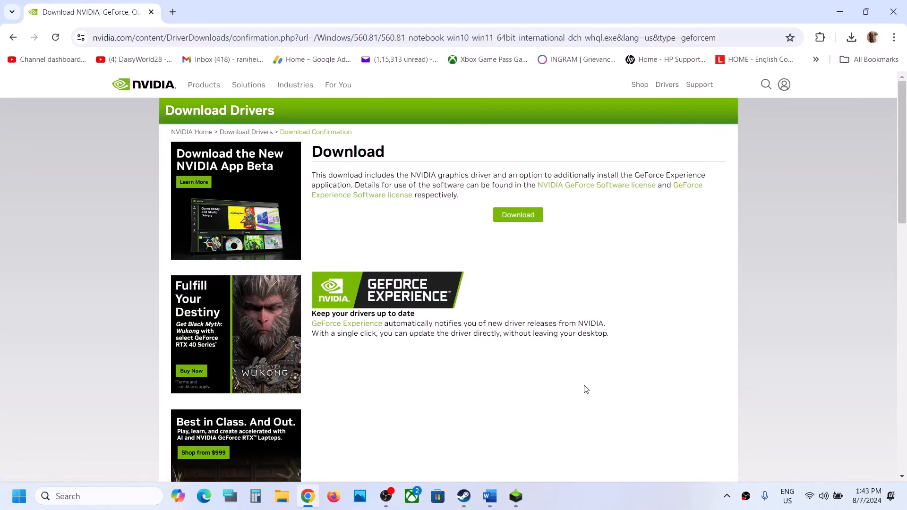
Step: Switch to the NVIDIA Installer, accept the license and start a Custom (Advanced) installation with the clean installation option enabled
left_click(516, 496)
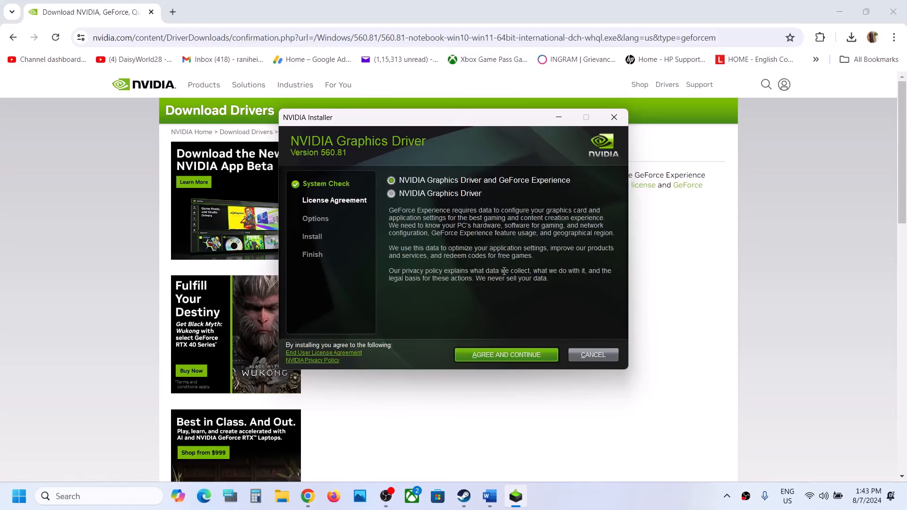
left_click(514, 355)
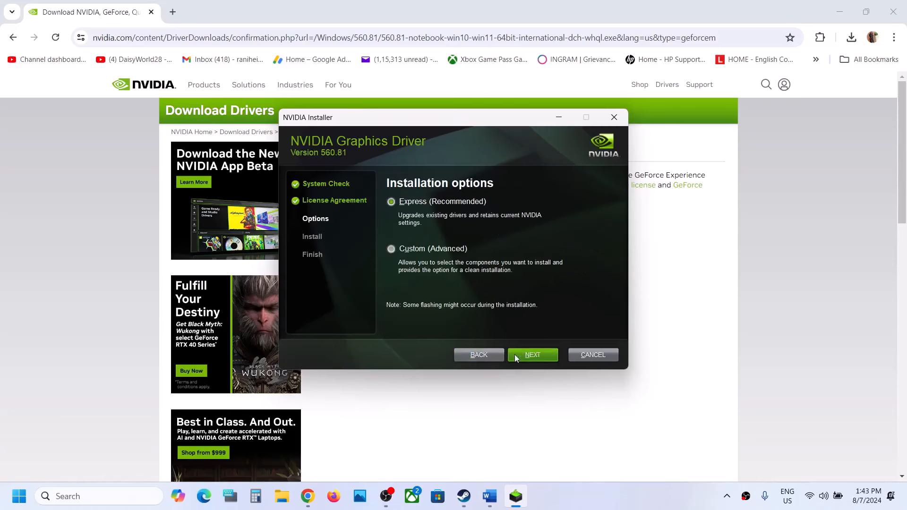
left_click(420, 251)
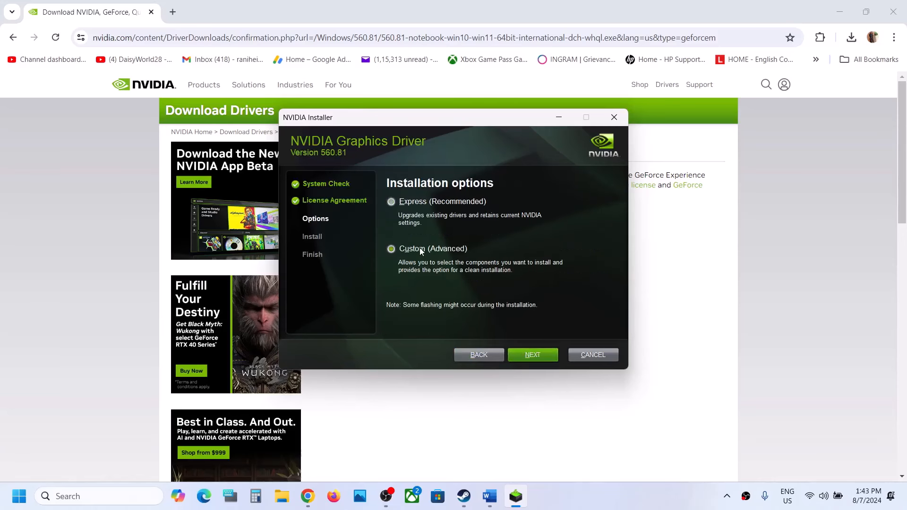
left_click(531, 354)
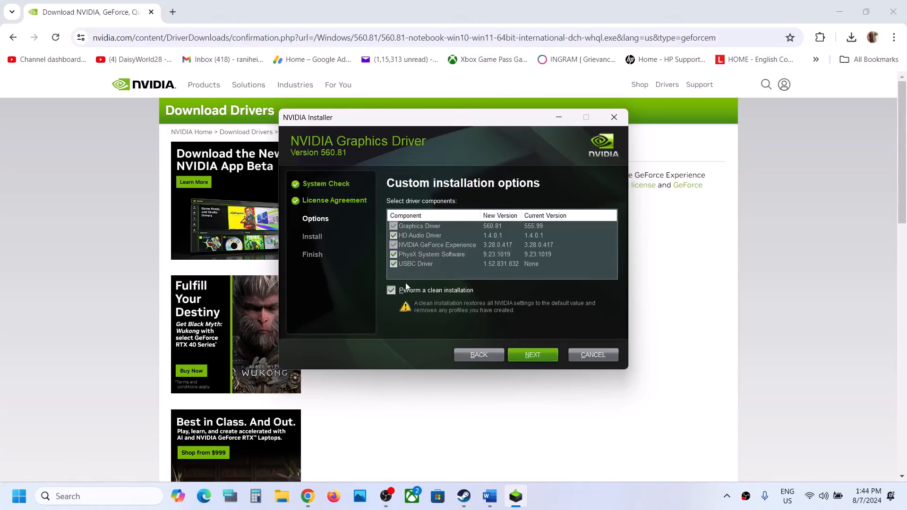
left_click(537, 356)
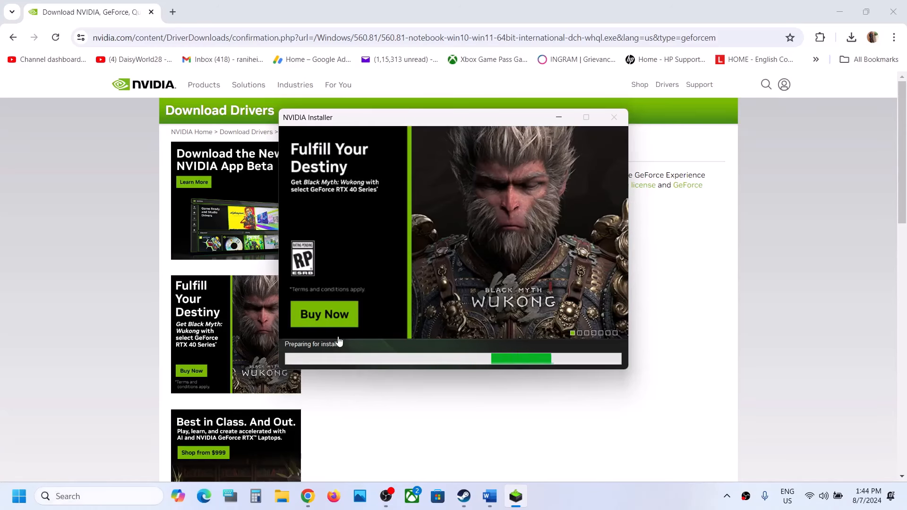
Step: View the computer's power options in the Start menu and close them without restarting
left_click(19, 496)
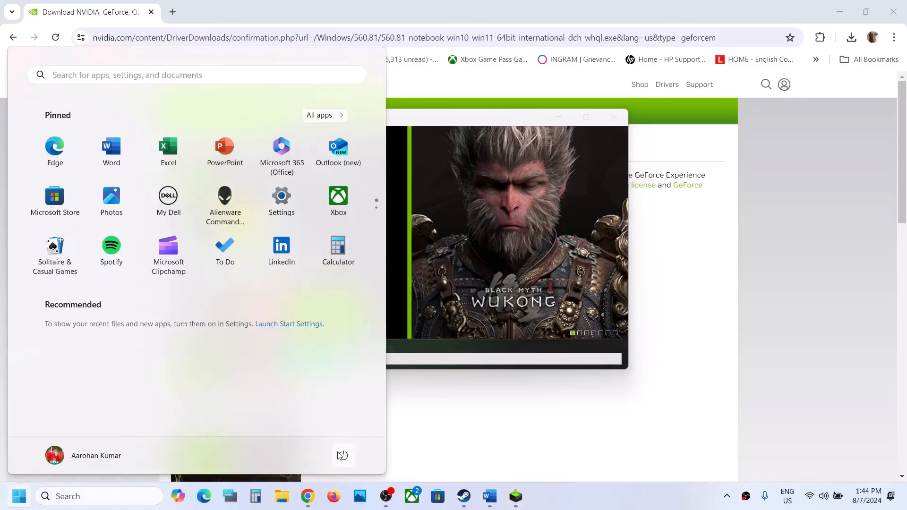
left_click(342, 455)
key("Escape")
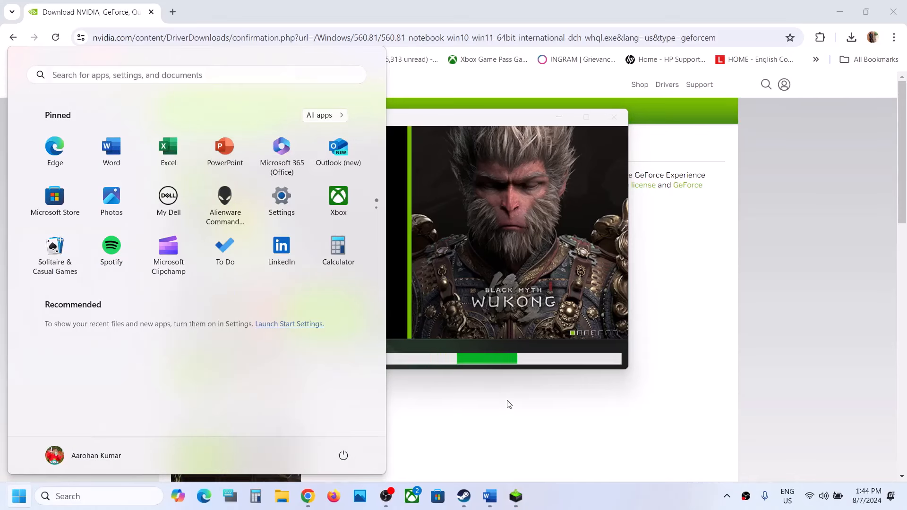
left_click(548, 270)
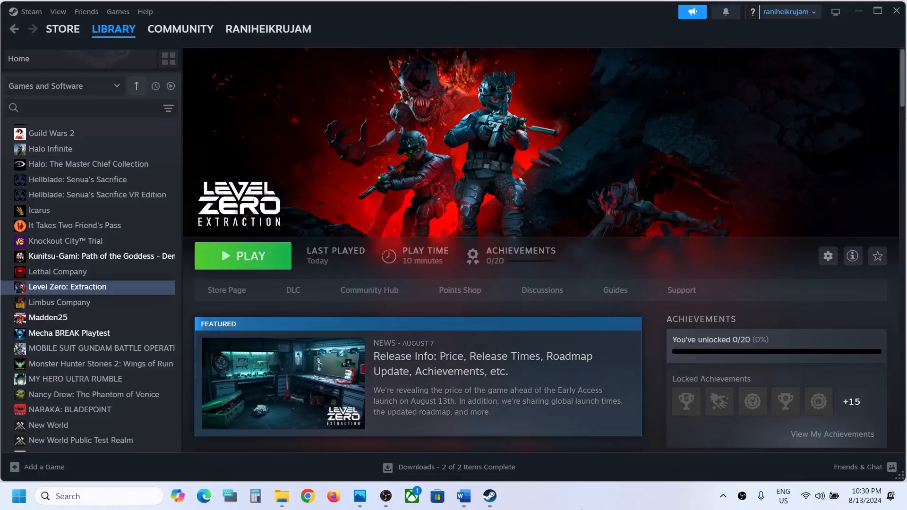
Step: Copy the word "graphics" from Step 7 in the Word document and search Windows with it to open Graphics settings
left_click(463, 496)
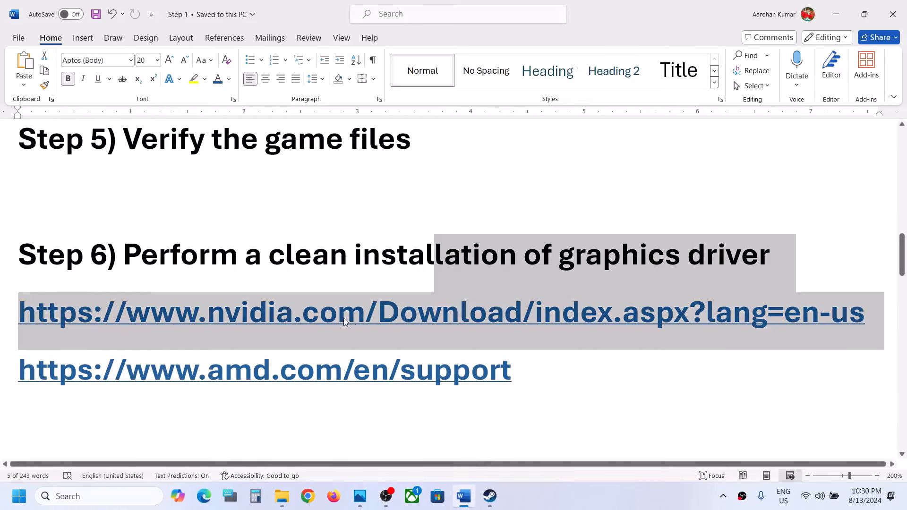
scroll(343, 318, "down", 3)
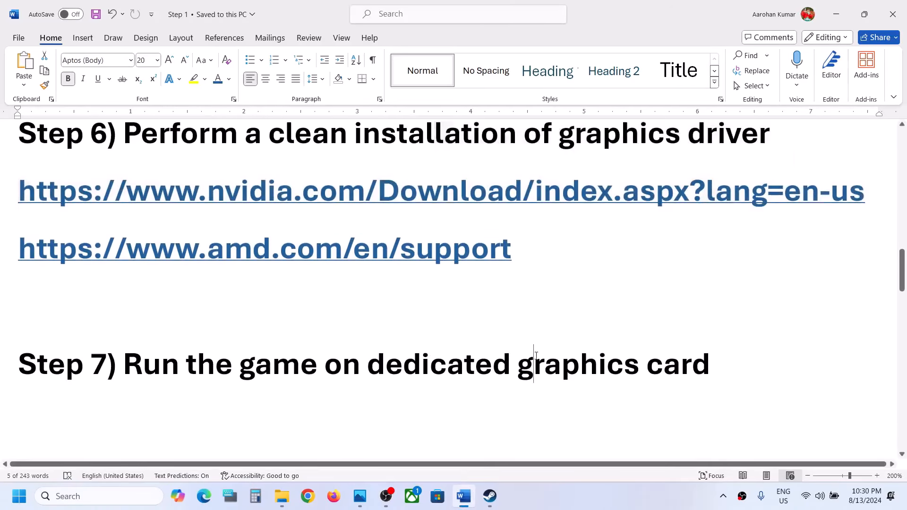
double_click(536, 356)
key("ctrl+c")
left_click(126, 500)
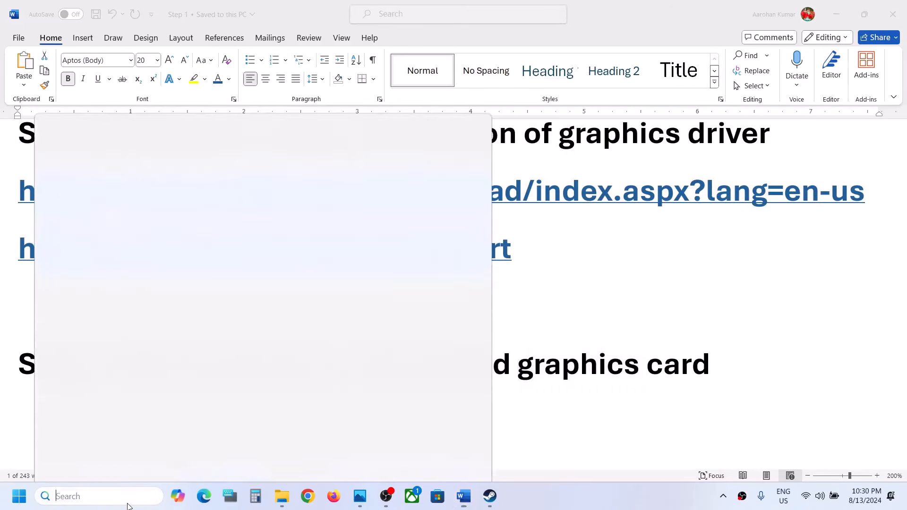
key("ctrl+v")
left_click(138, 137)
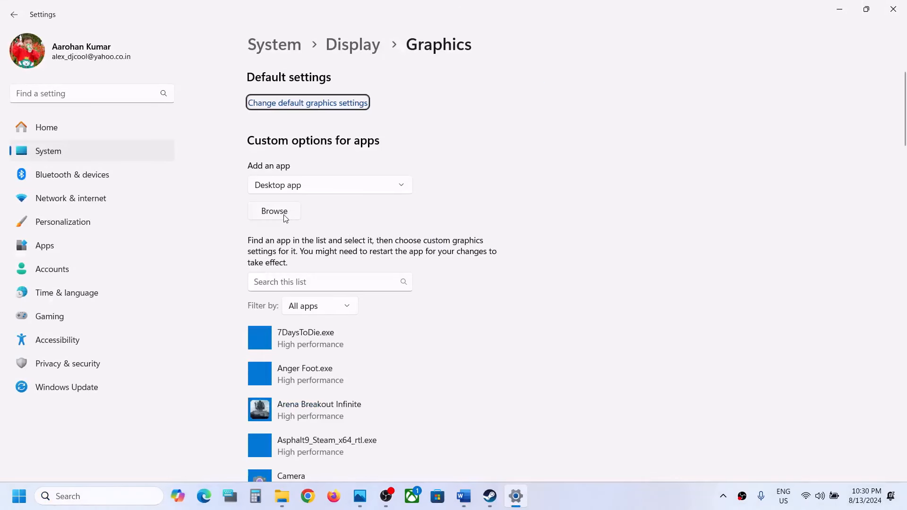
Step: Browse for a desktop app to add to the custom graphics options and navigate to C:\Program Files (x86)\Steam
left_click(285, 218)
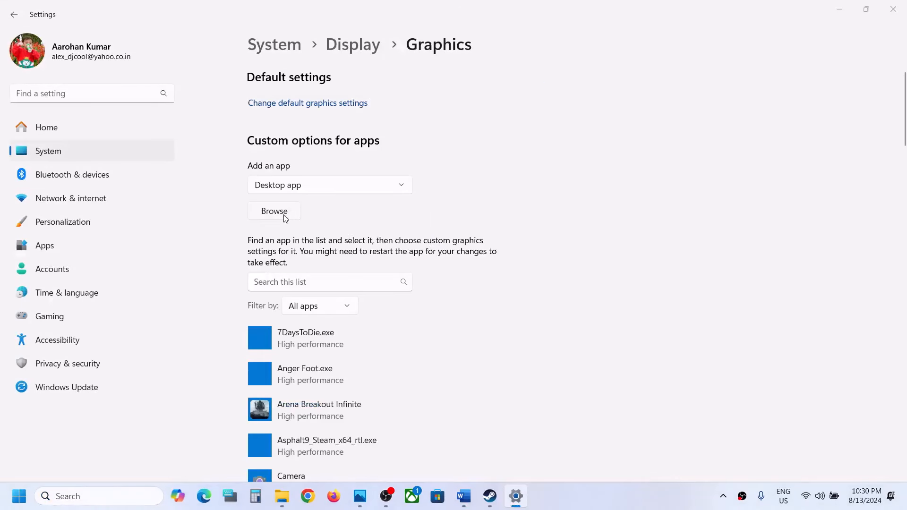
left_click(34, 252)
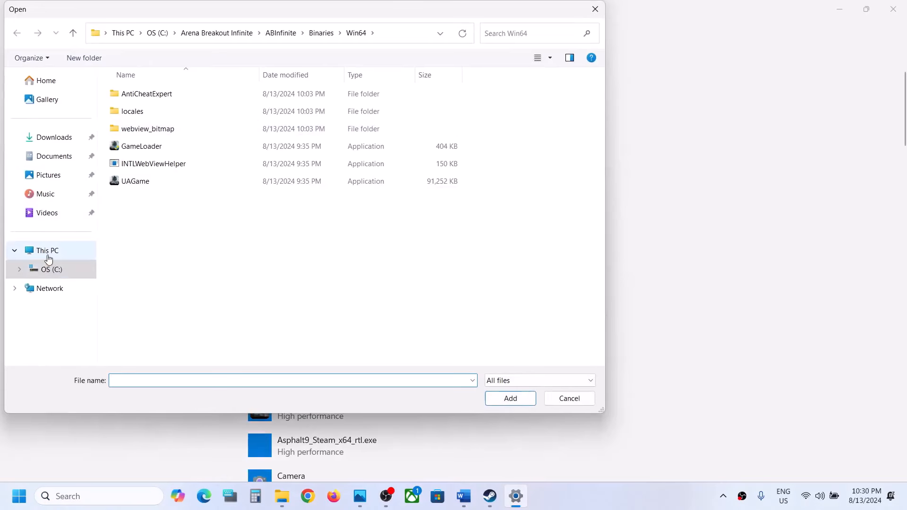
double_click(186, 112)
scroll(179, 184, "down", 2)
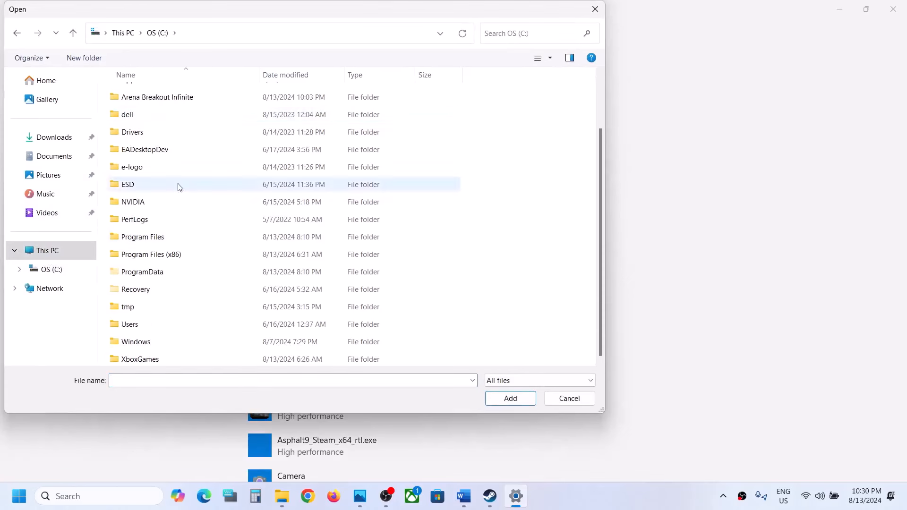
double_click(167, 253)
scroll(165, 253, "down", 5)
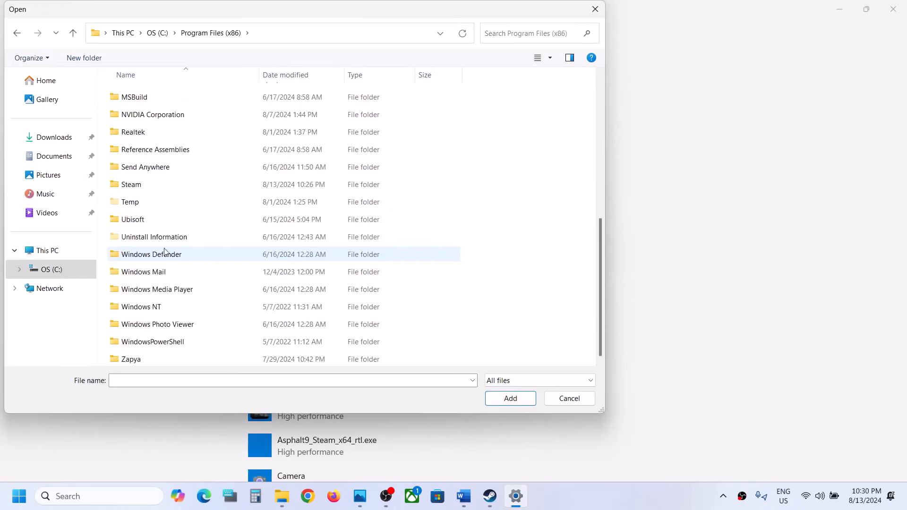
double_click(142, 187)
Step: Open steamapps\common\Level Zero and add LevelZeroClient to the custom graphics apps
left_click(146, 183)
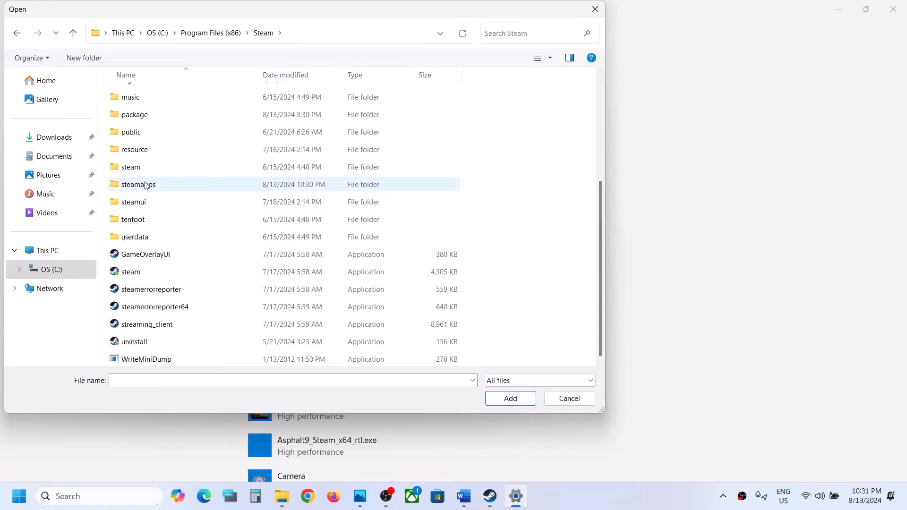
double_click(147, 184)
double_click(136, 92)
left_click(146, 146)
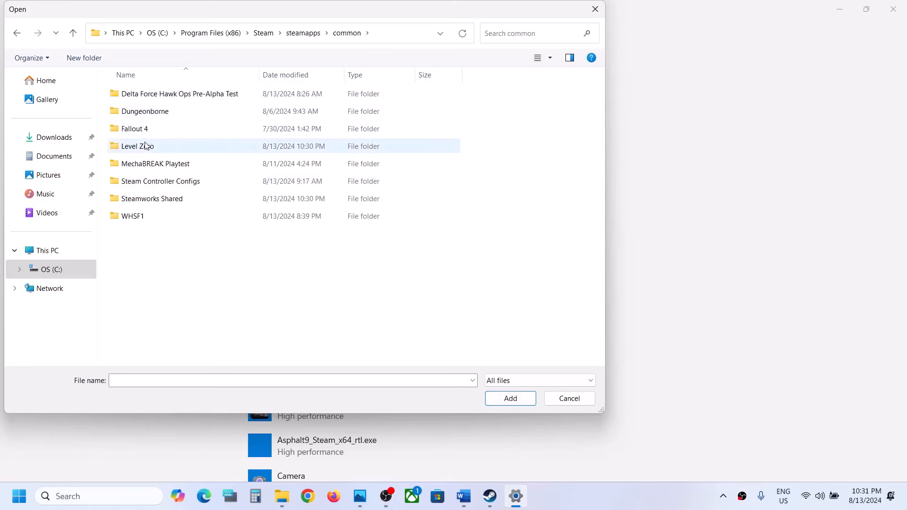
double_click(146, 146)
left_click(158, 132)
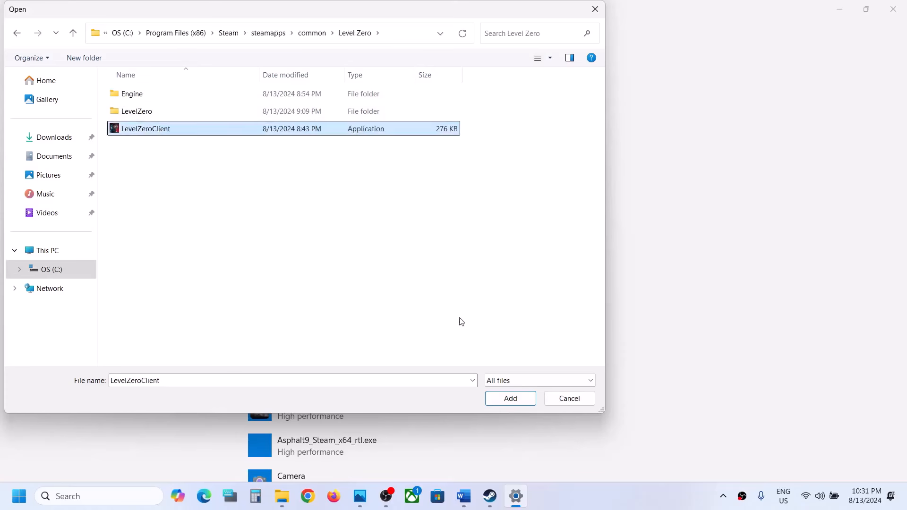
left_click(507, 398)
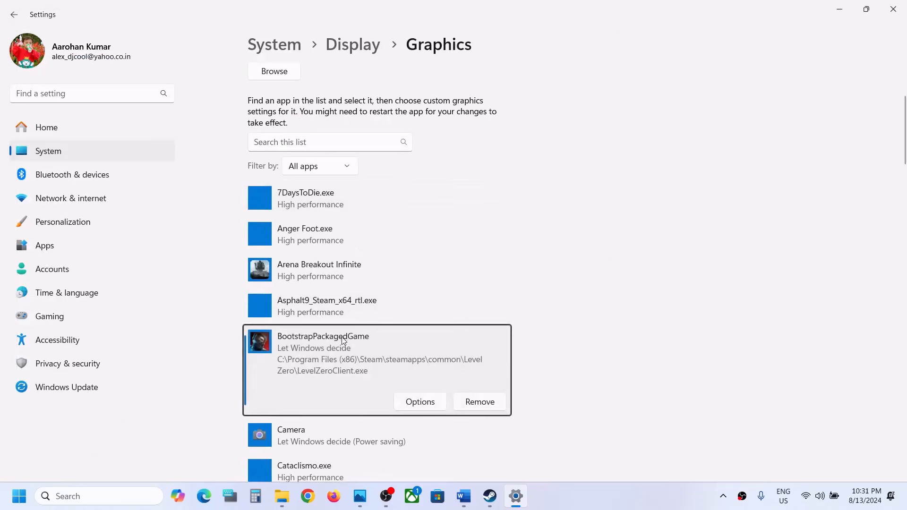
Step: Set the graphics preference of the added BootstrapPackagedGame entry to High performance and save it
left_click(424, 408)
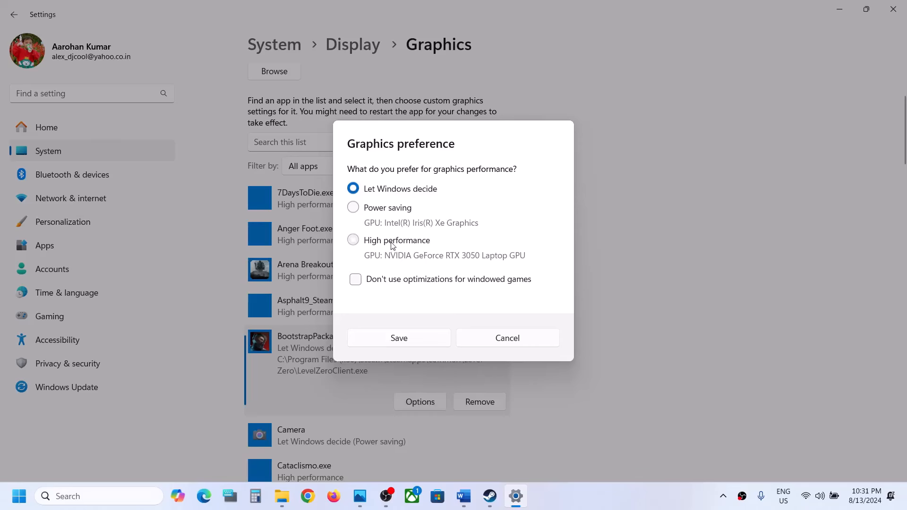
left_click(392, 242)
left_click(398, 338)
Step: Add LevelZeroClient-Win64-Shipping from the game's LevelZero\Binaries\Win64 folder to the custom graphics apps
scroll(378, 222, "up", 3)
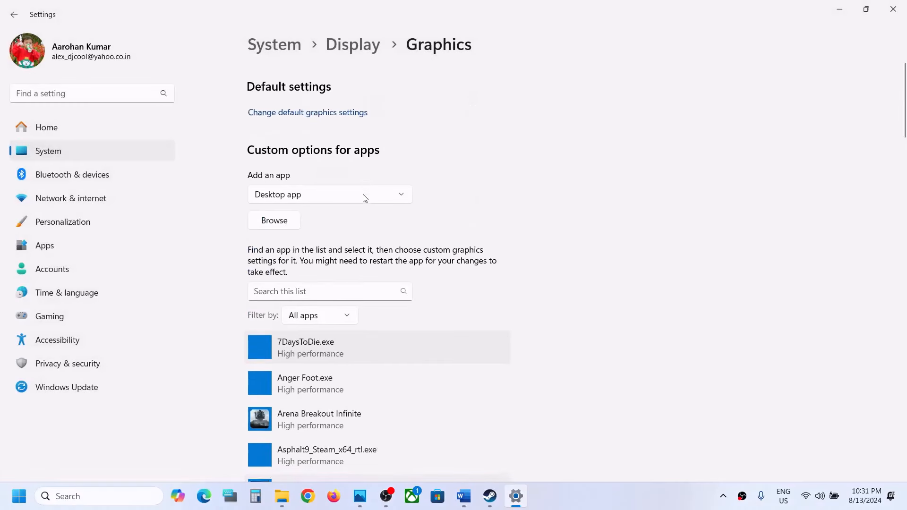
left_click(273, 217)
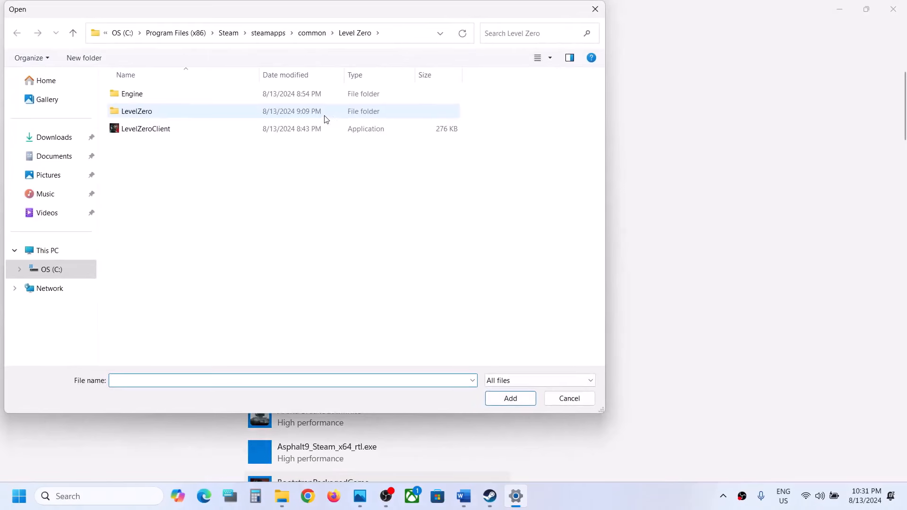
double_click(136, 111)
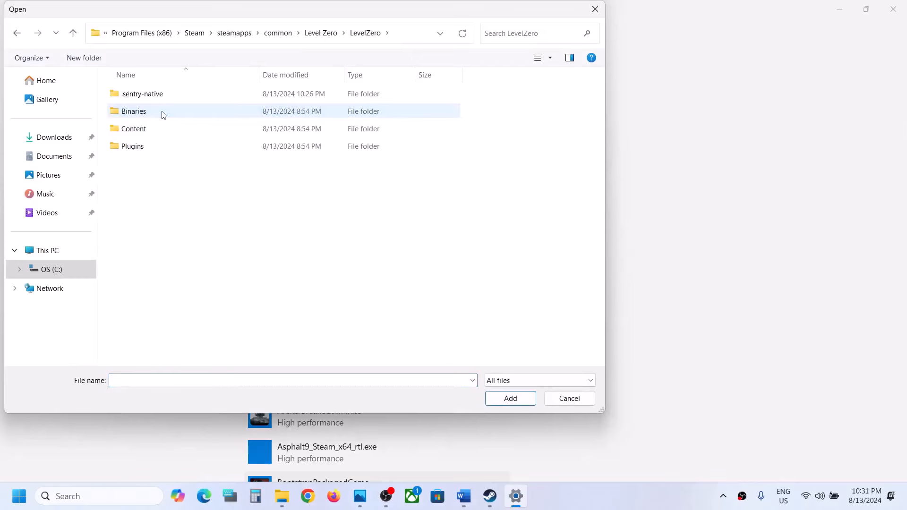
double_click(152, 111)
double_click(150, 98)
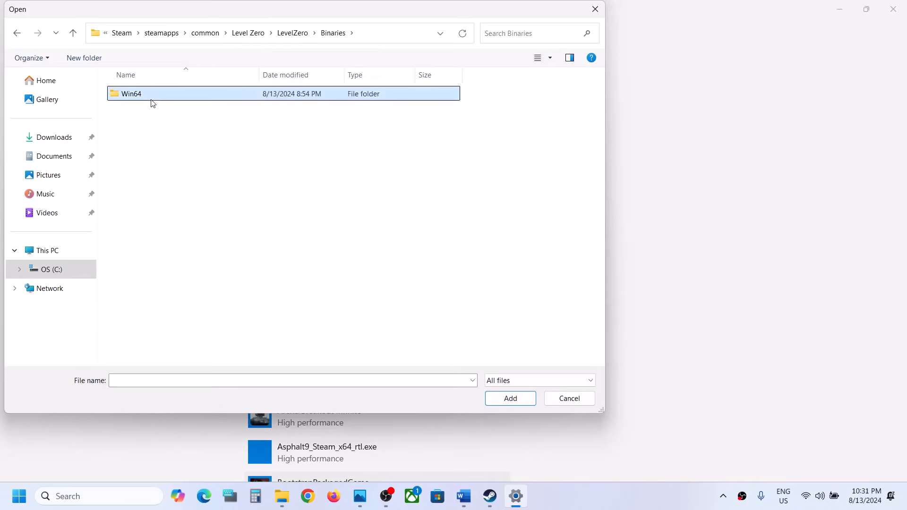
left_click(157, 111)
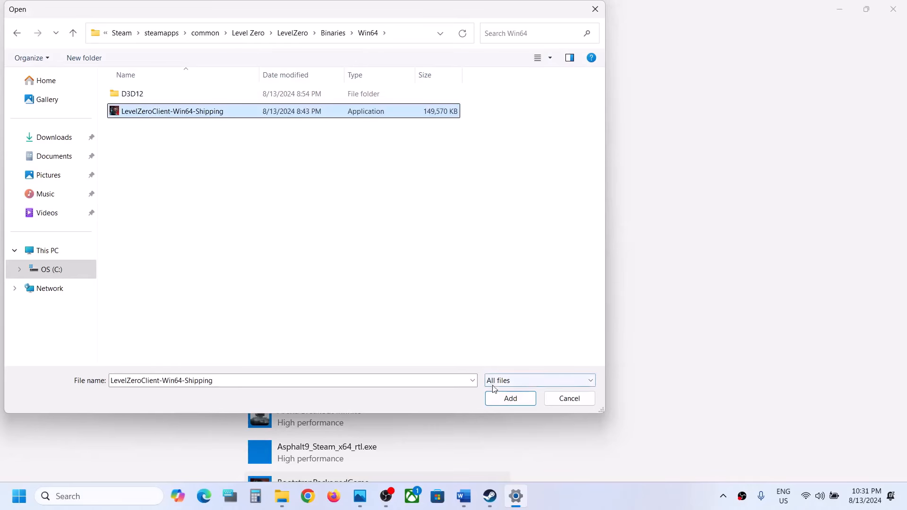
left_click(510, 398)
Step: Set the Level Zero: Extraction entry's graphics preference to High performance, save it and close Settings
scroll(413, 294, "up", 1)
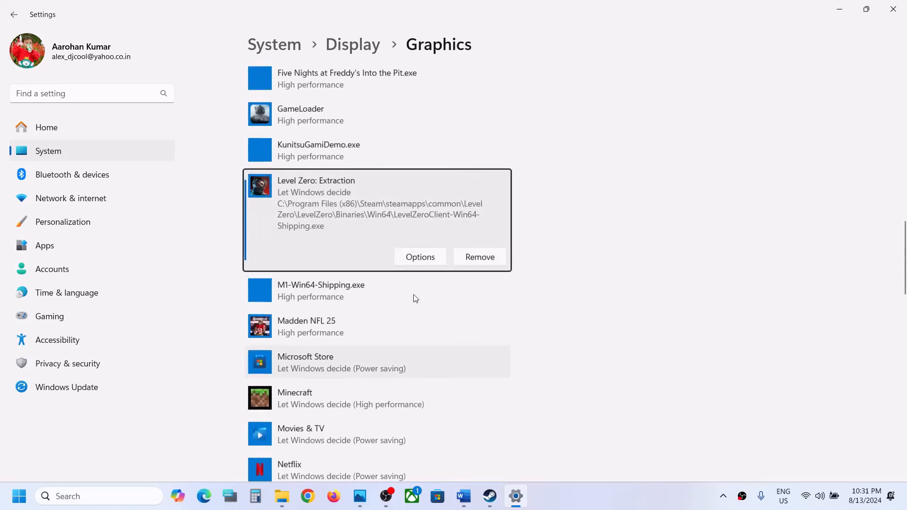
left_click(420, 257)
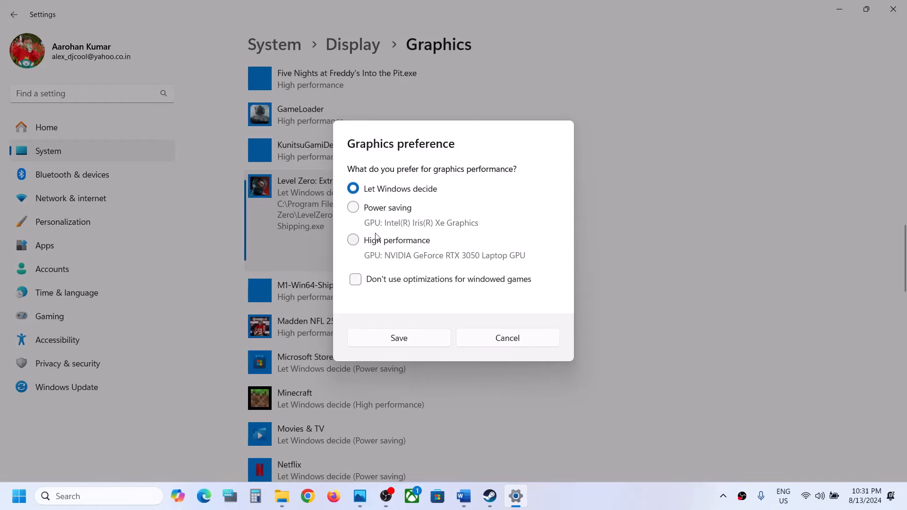
left_click(374, 243)
left_click(431, 340)
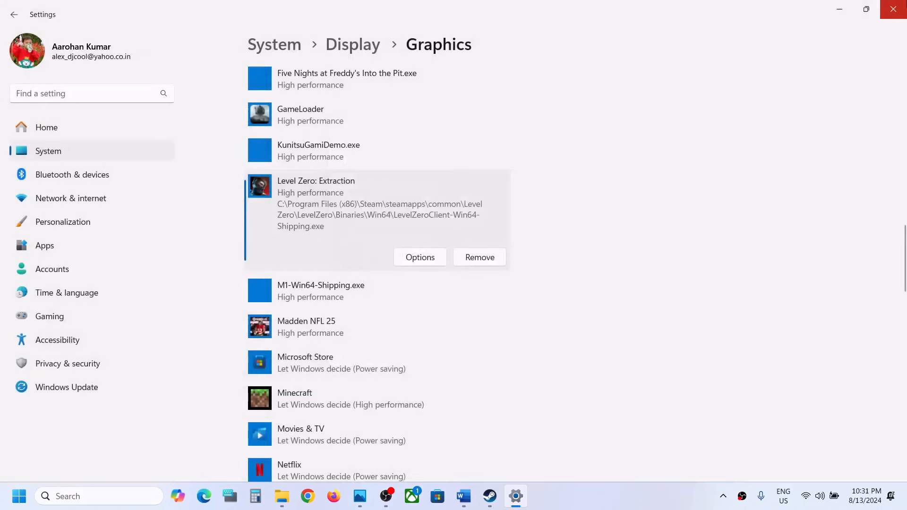
left_click(893, 9)
Step: Copy the Visual C++ link from Step 8 in the Word document and open it in Chrome
scroll(422, 230, "down", 5)
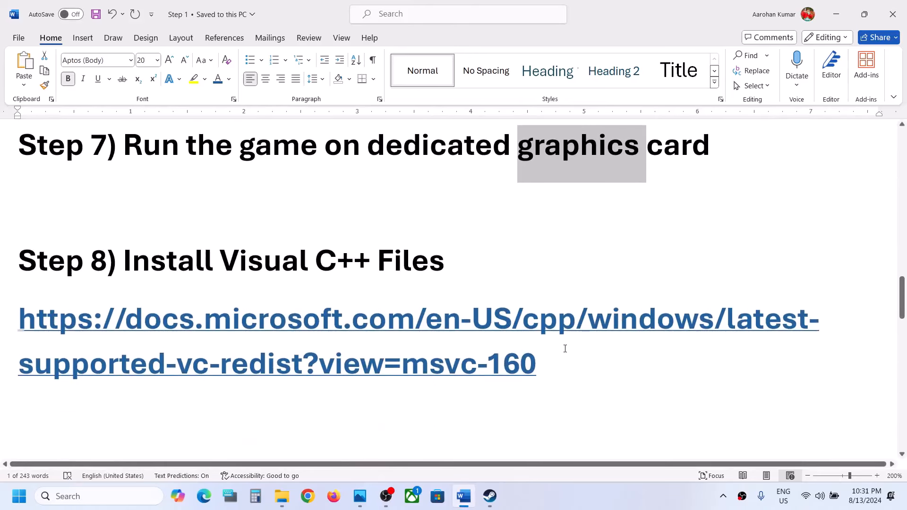
left_click_drag(565, 349, 21, 315)
key("ctrl+c")
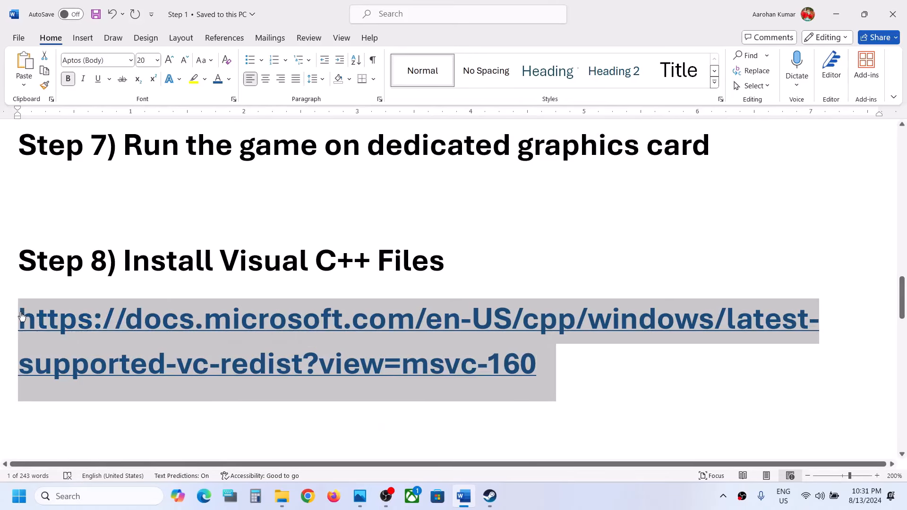
left_click(307, 496)
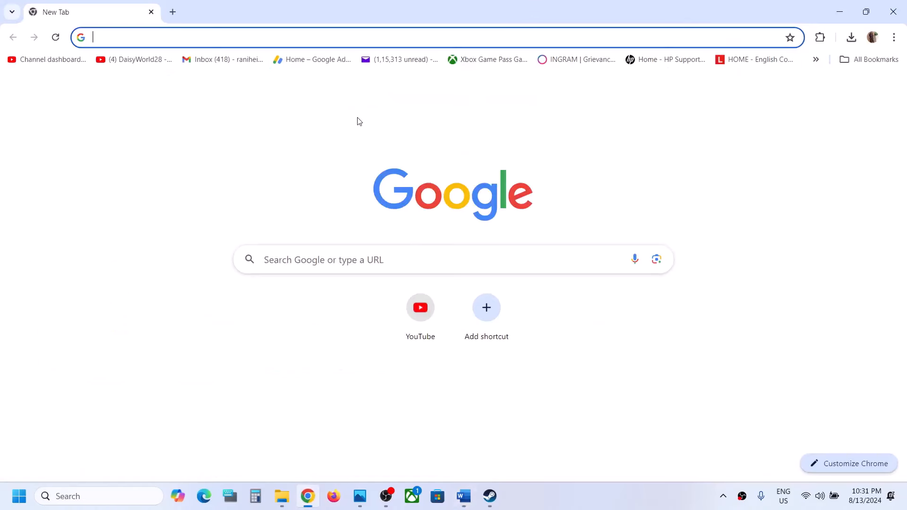
key("ctrl+v")
key("Return")
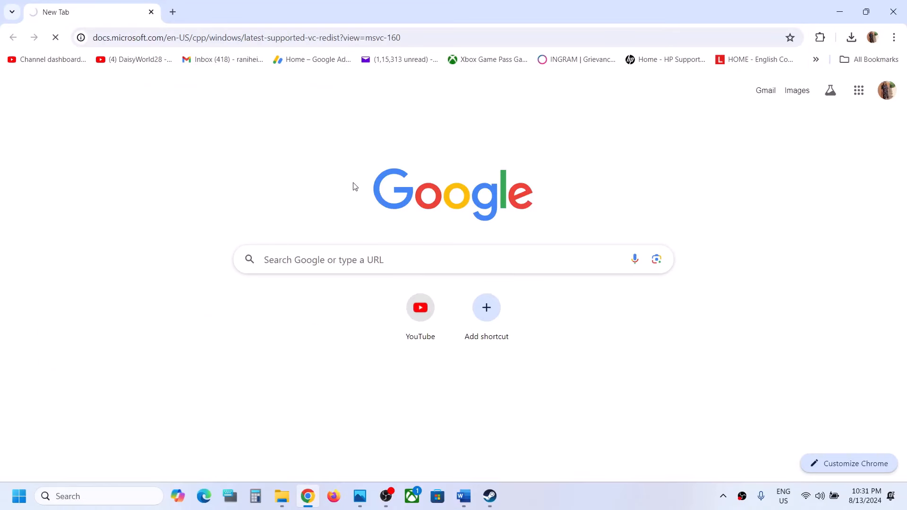
Step: Download the X86 Visual C++ 2015-2022 Redistributable, run its installer and start the repair
scroll(355, 185, "down", 9)
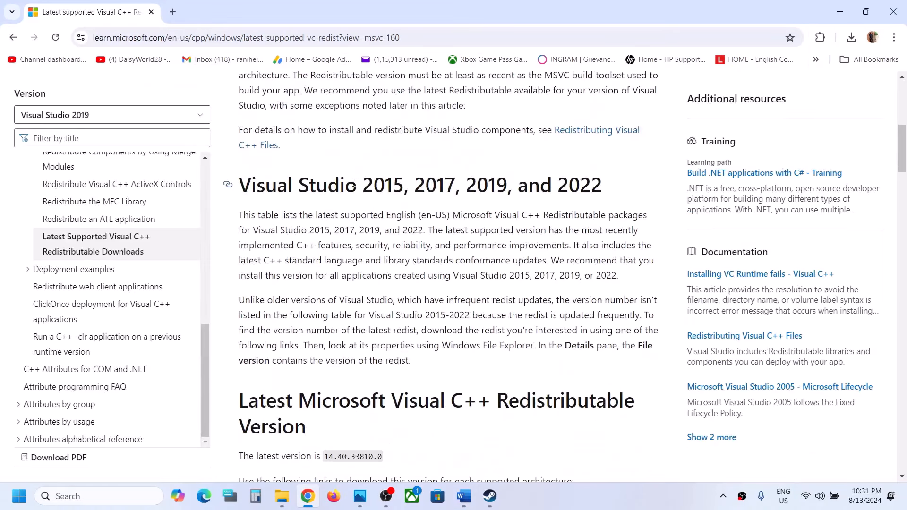
left_click_drag(312, 194, 521, 216)
scroll(522, 207, "down", 5)
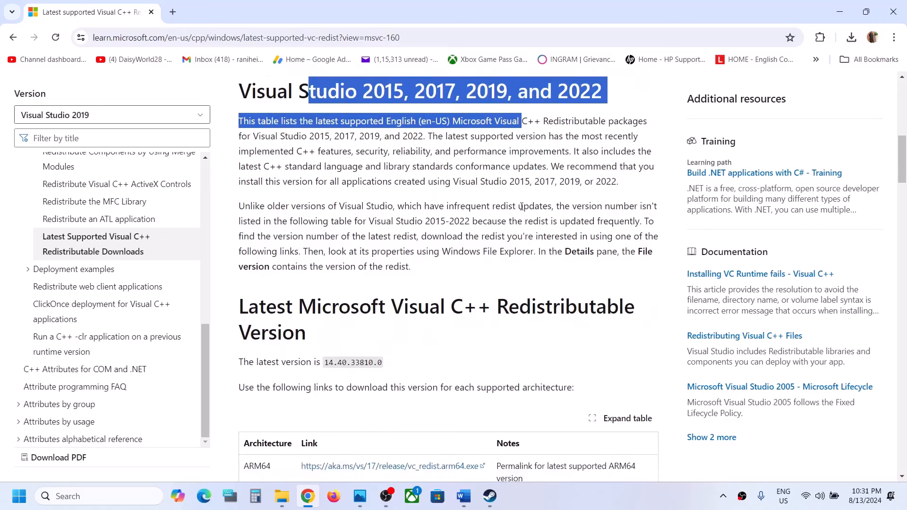
scroll(521, 206, "down", 1)
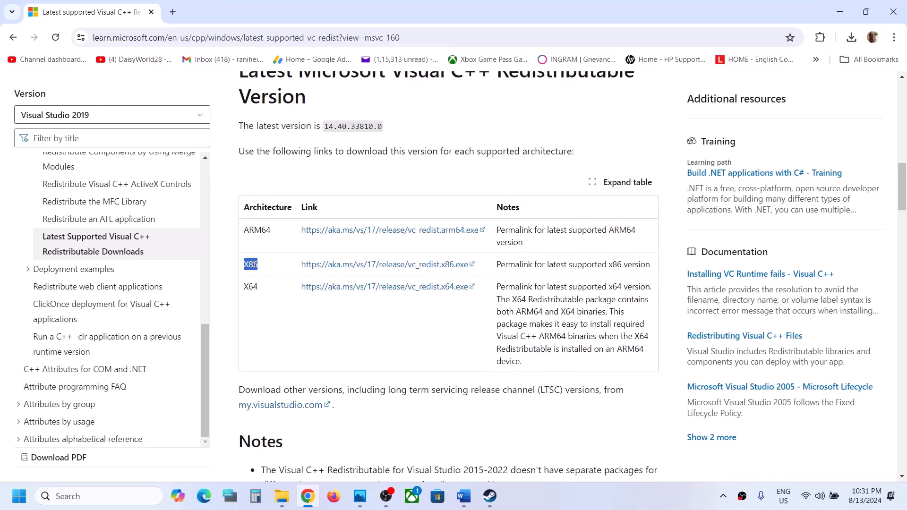
left_click_drag(257, 286, 245, 266)
double_click(250, 265)
left_click(347, 266)
left_click(756, 75)
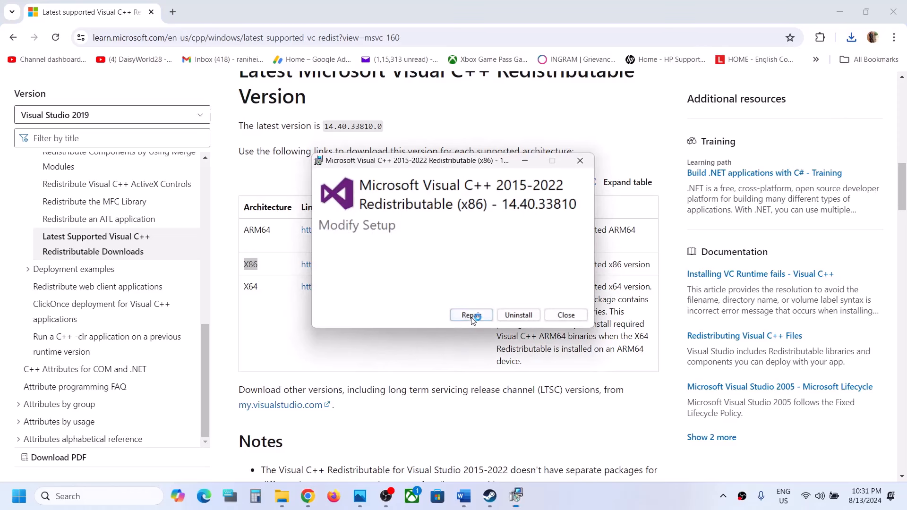
left_click(472, 316)
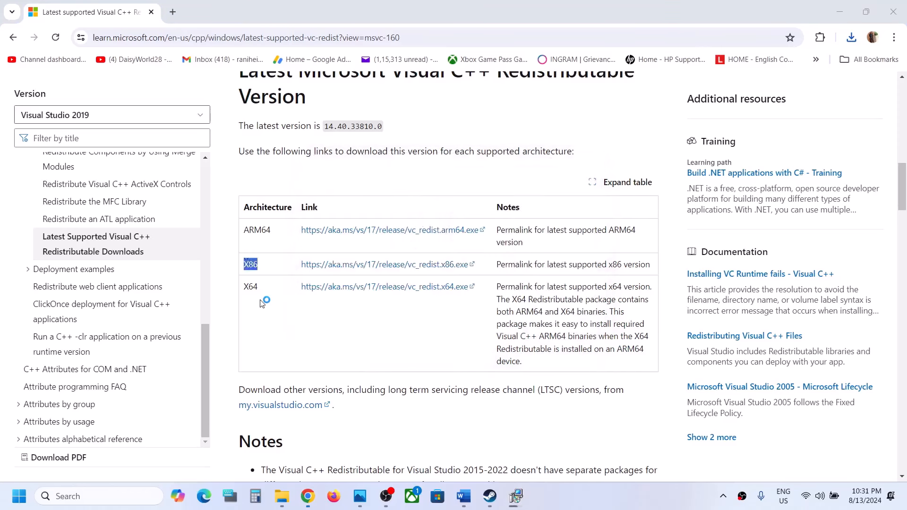
Step: Download and repair the X64 Visual C++ Redistributable, and place the x86 and x64 setup windows side by side
left_click(361, 290)
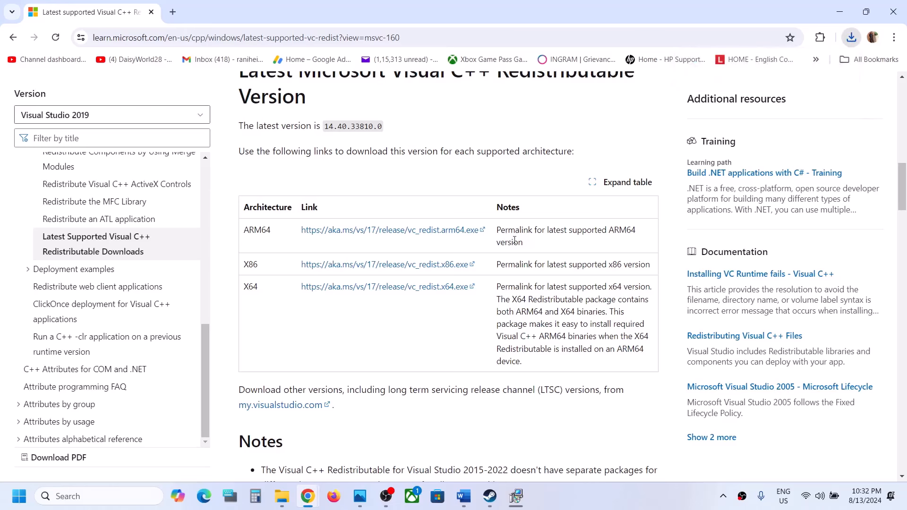
left_click(470, 314)
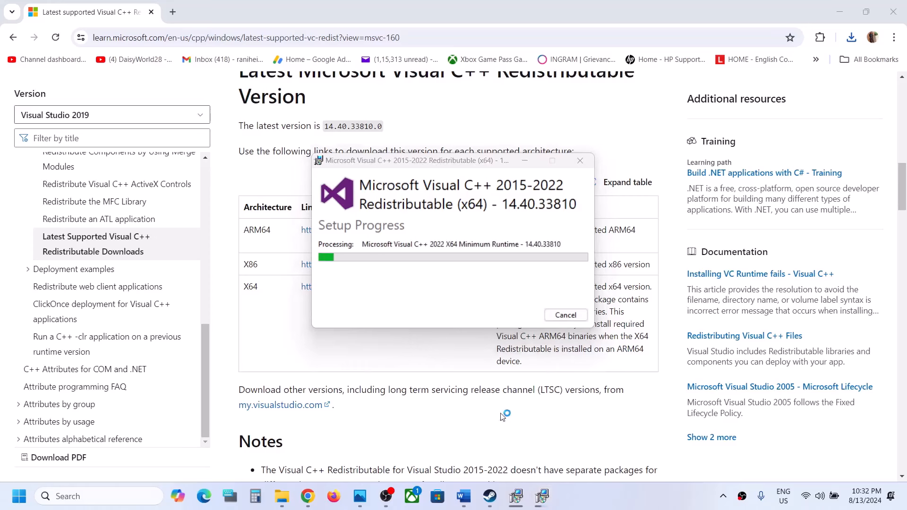
left_click(515, 497)
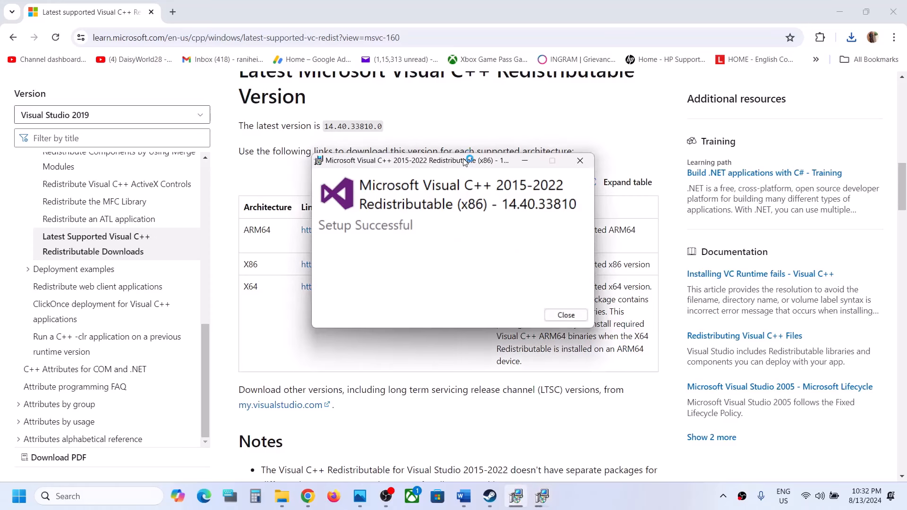
left_click_drag(465, 162, 271, 188)
left_click_drag(402, 159, 536, 193)
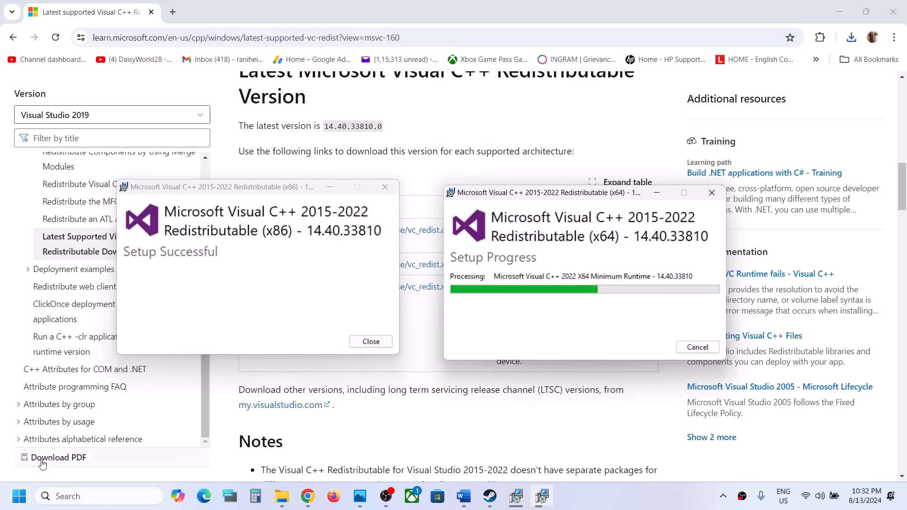
Step: Check the computer's power options in the Start menu and dismiss them without restarting
left_click(19, 496)
left_click(344, 455)
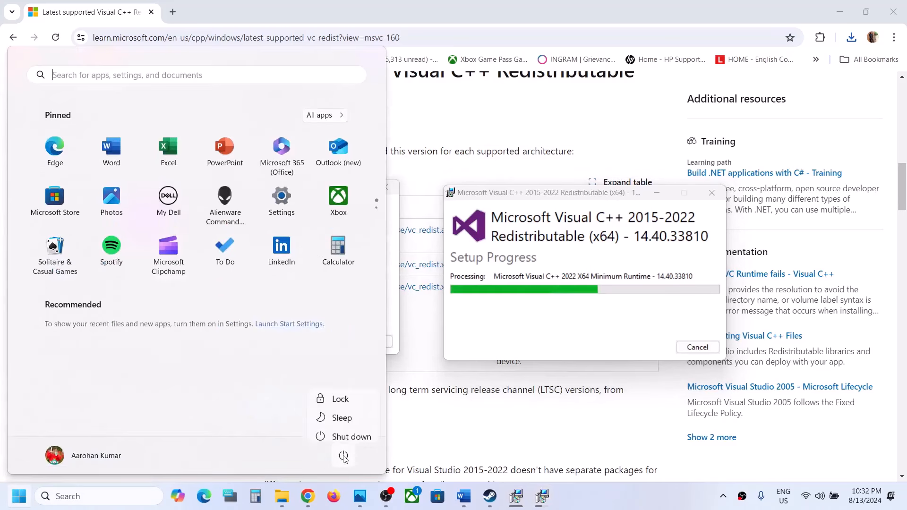
left_click(462, 425)
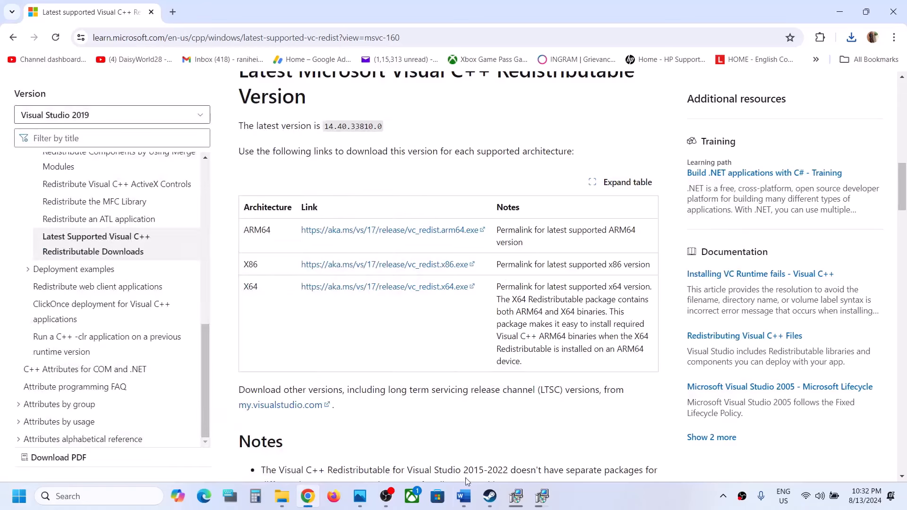
Step: Switch briefly to Steam, return to the Word document and select the Step 9 heading, Update your Windows
left_click(490, 500)
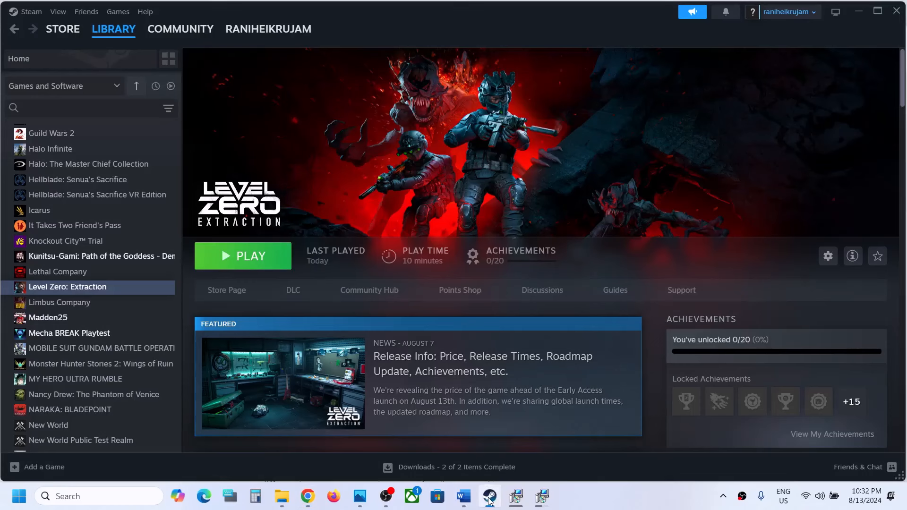
left_click(464, 496)
scroll(383, 315, "down", 5)
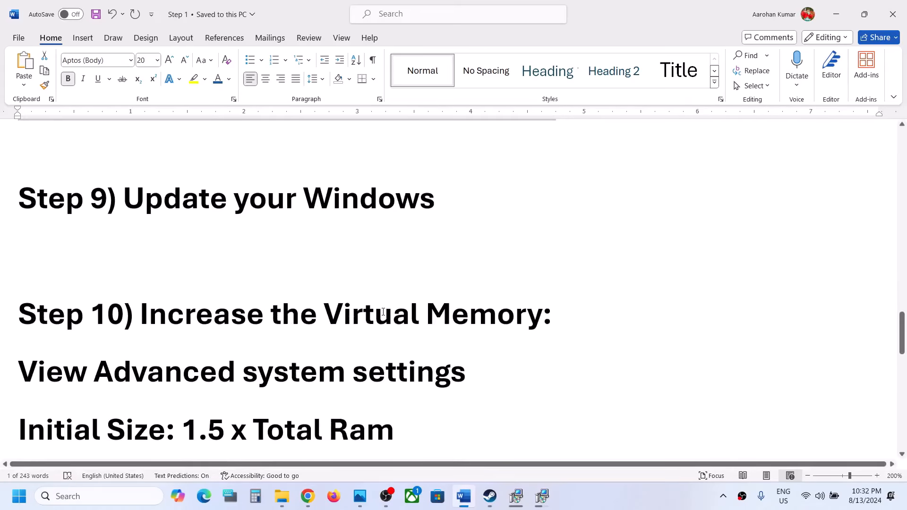
scroll(383, 312, "up", 2)
triple_click(215, 301)
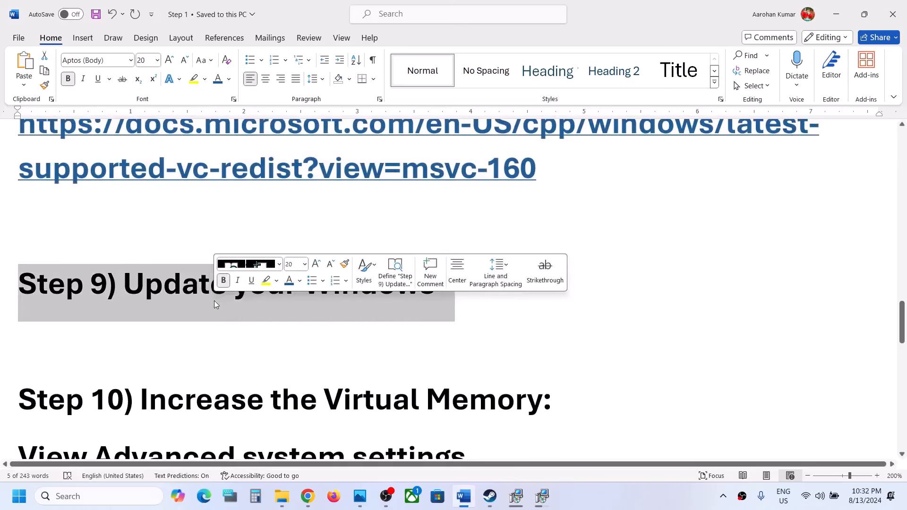
Step: Open Windows Update in the Settings app and check for updates
key("super+i")
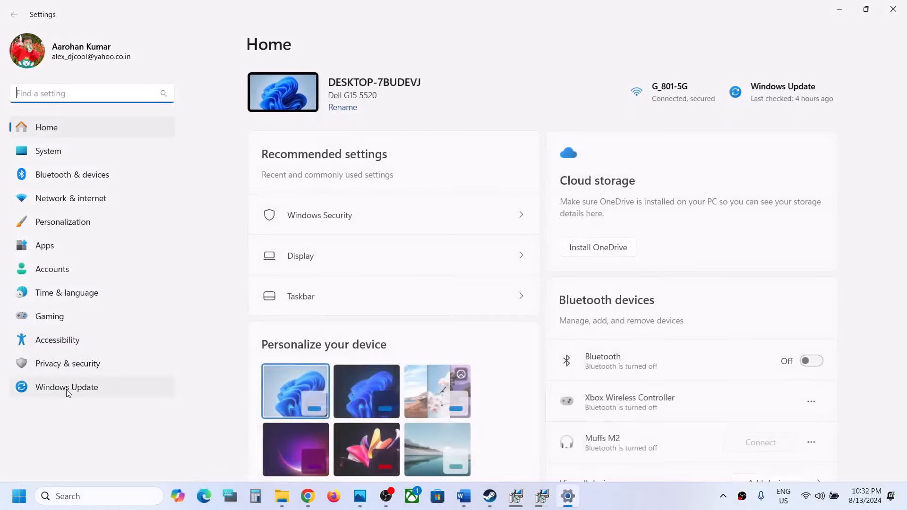
left_click(66, 388)
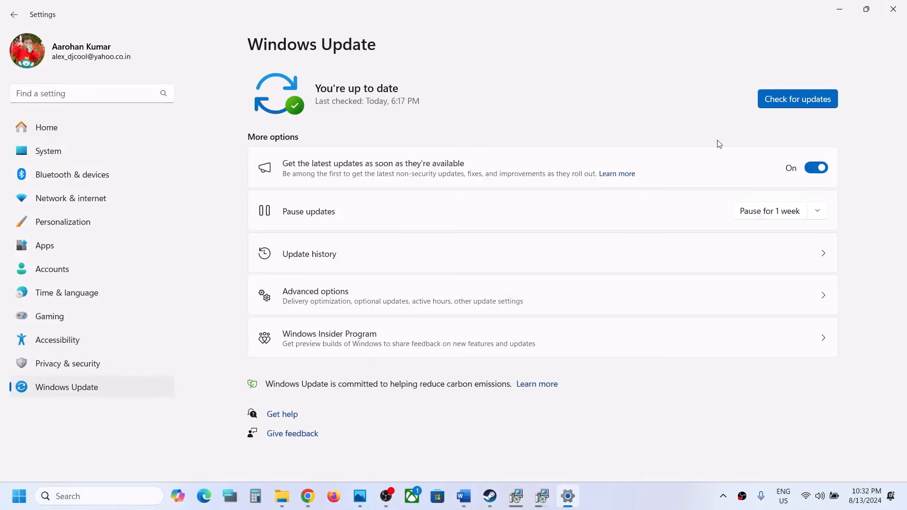
left_click(789, 104)
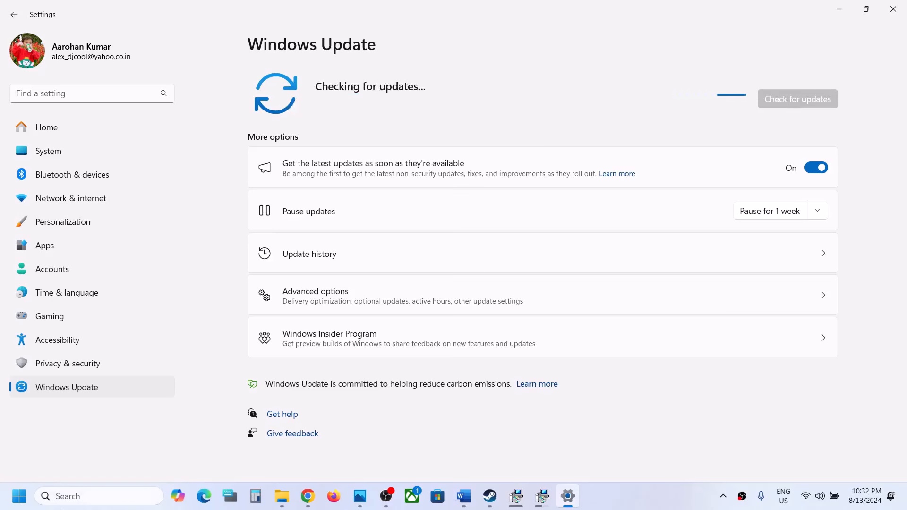
Step: Look at the power options in the Start menu and dismiss them without restarting the computer
left_click(18, 496)
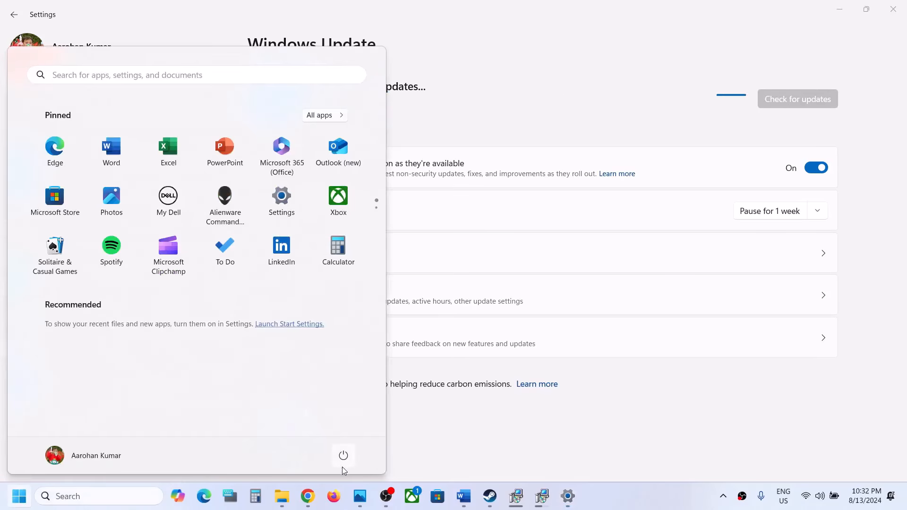
left_click(343, 455)
left_click(459, 435)
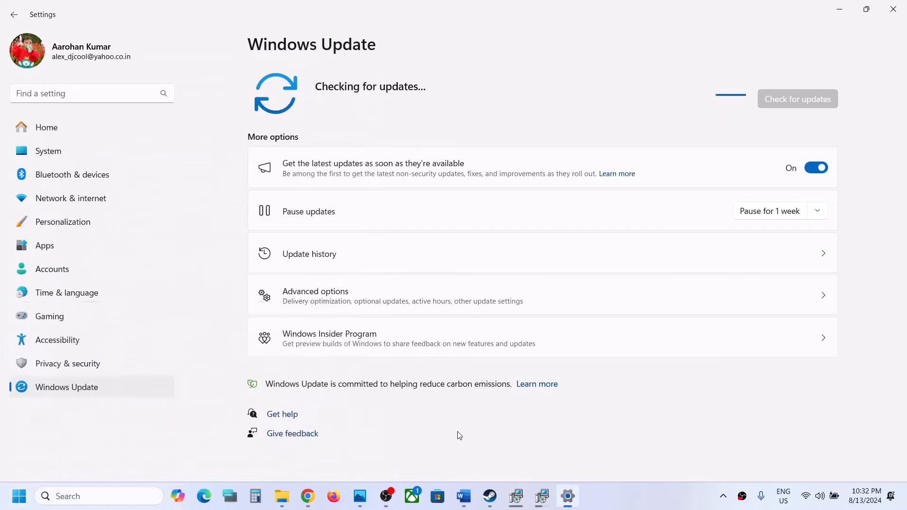
Step: Return to the Word document and select the Step 10 heading text, Increase the Virtual Memory
left_click(465, 505)
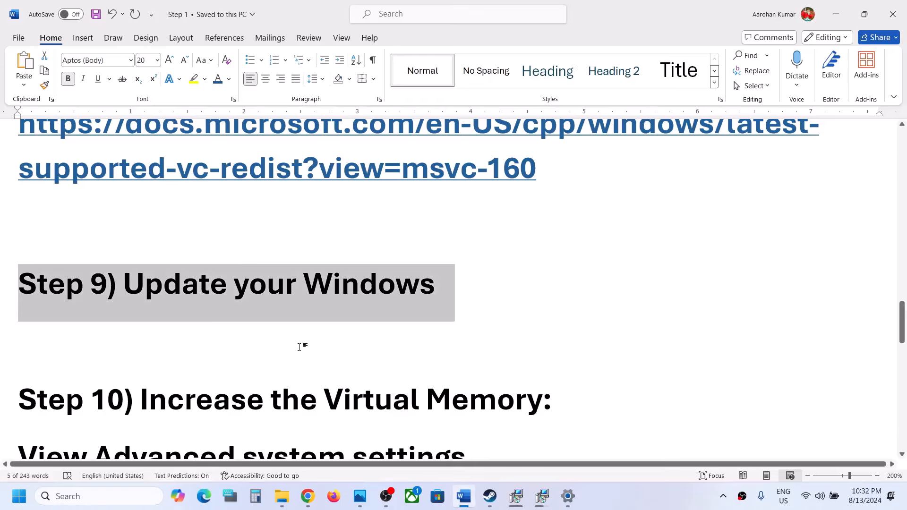
scroll(300, 348, "down", 3)
left_click_drag(164, 278, 533, 267)
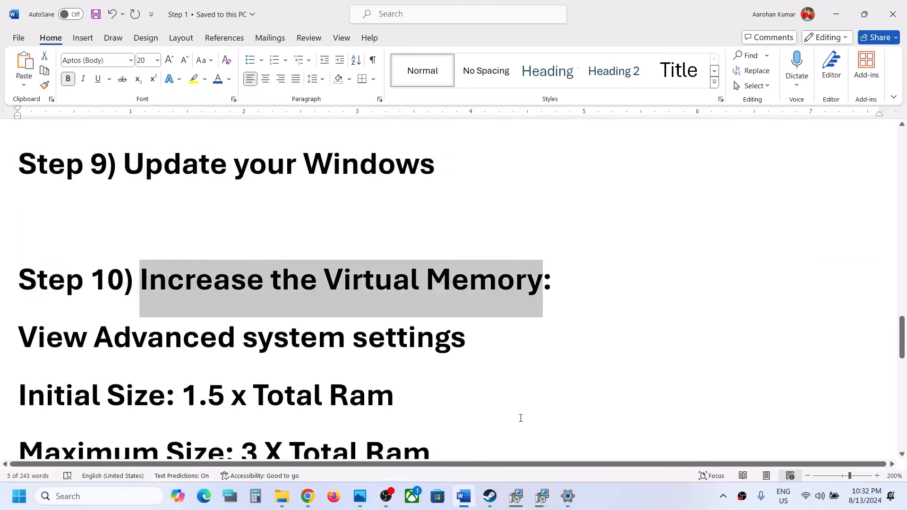
left_click(614, 502)
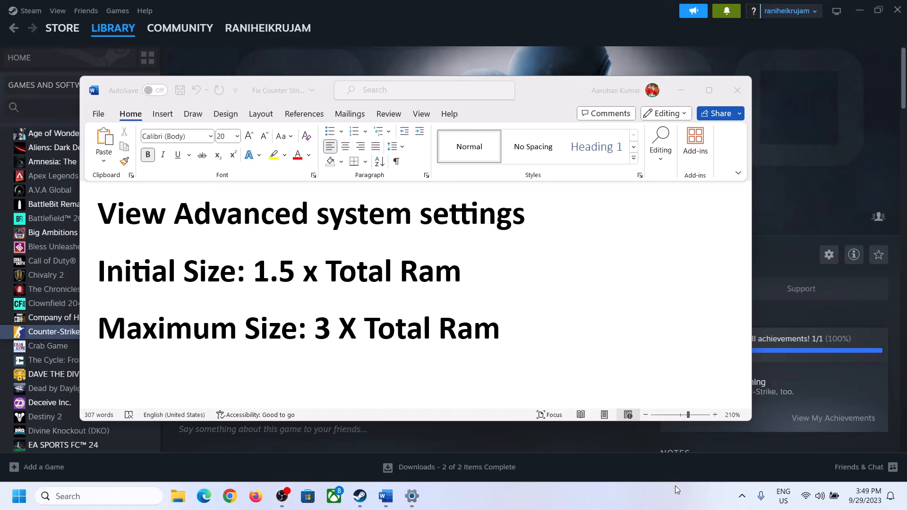
Step: Copy "View Advanced system settings" from the Word document, search Windows for it, open the result and move System Properties toward the screen's centre
left_click(110, 218)
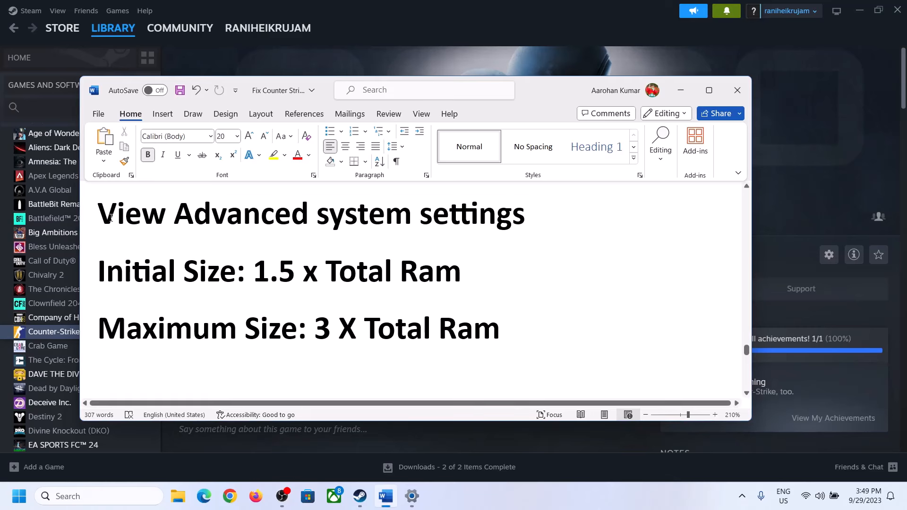
left_click_drag(108, 217, 504, 223)
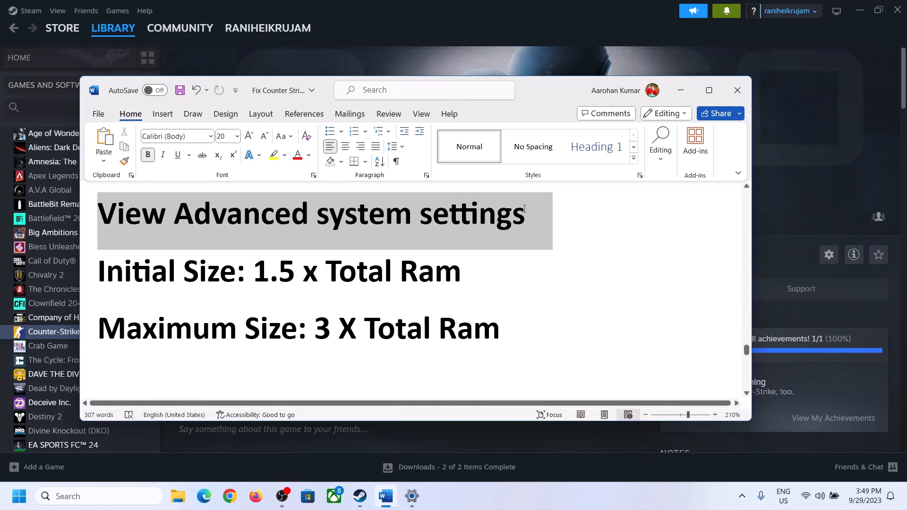
key("ctrl+c")
left_click(108, 494)
key("ctrl+v")
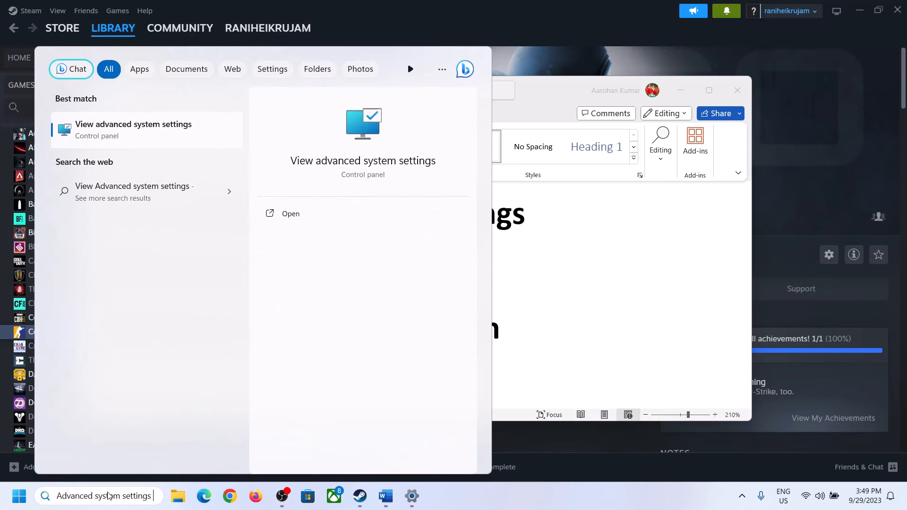
left_click(128, 137)
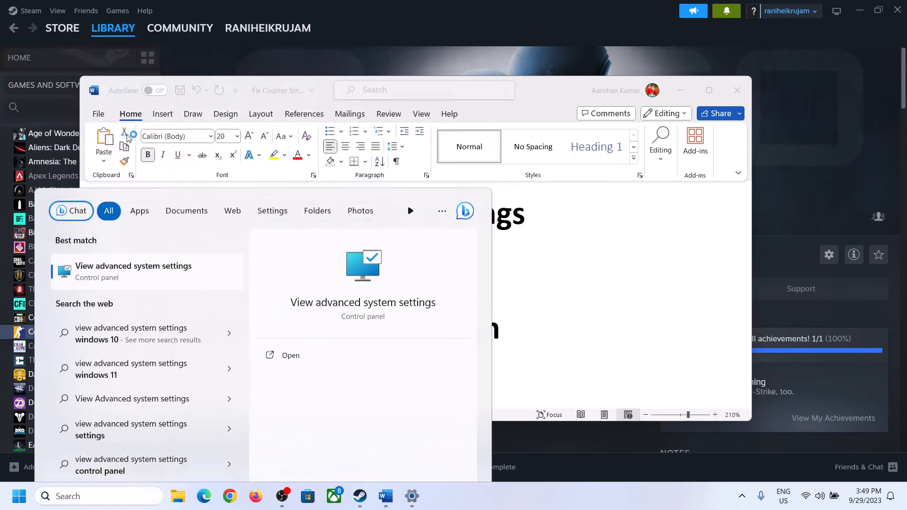
left_click_drag(189, 93, 406, 164)
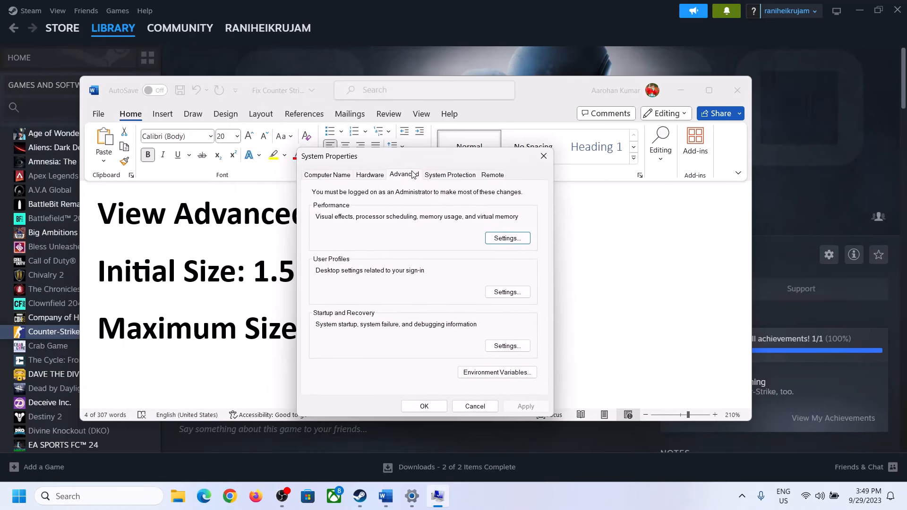
Step: Open the Virtual Memory settings from the advanced performance options, turn off automatic paging file management and choose a custom size for drive C
left_click(509, 239)
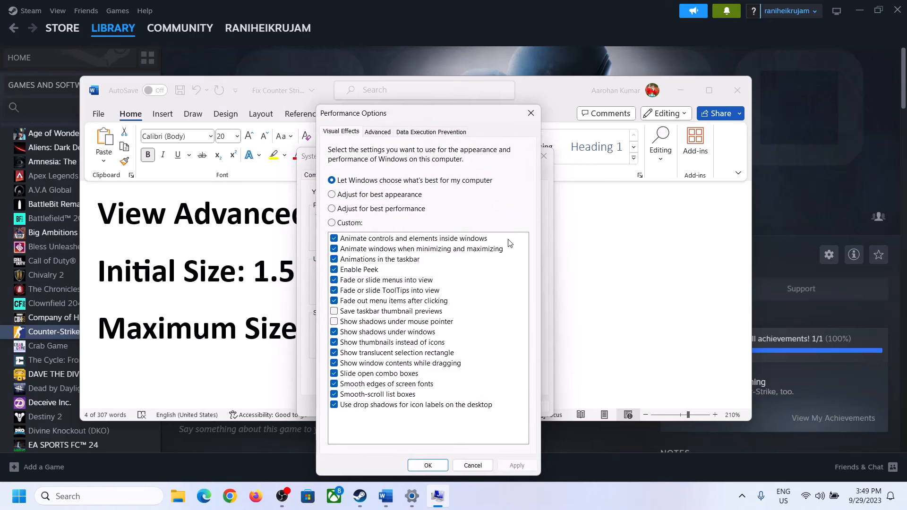
left_click(379, 133)
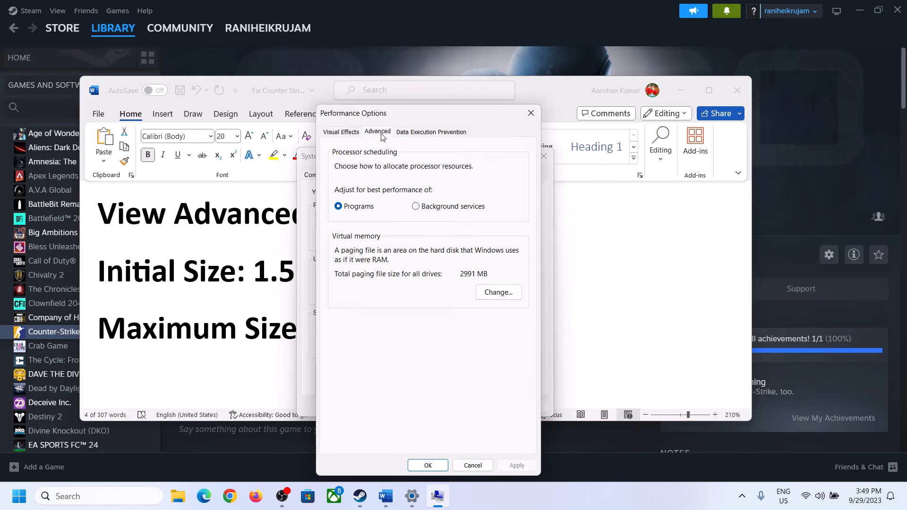
left_click(502, 292)
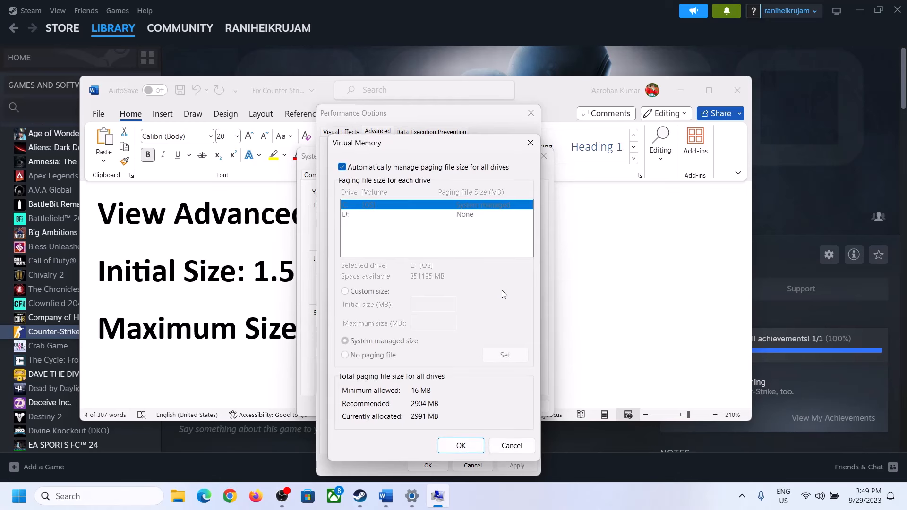
left_click(343, 167)
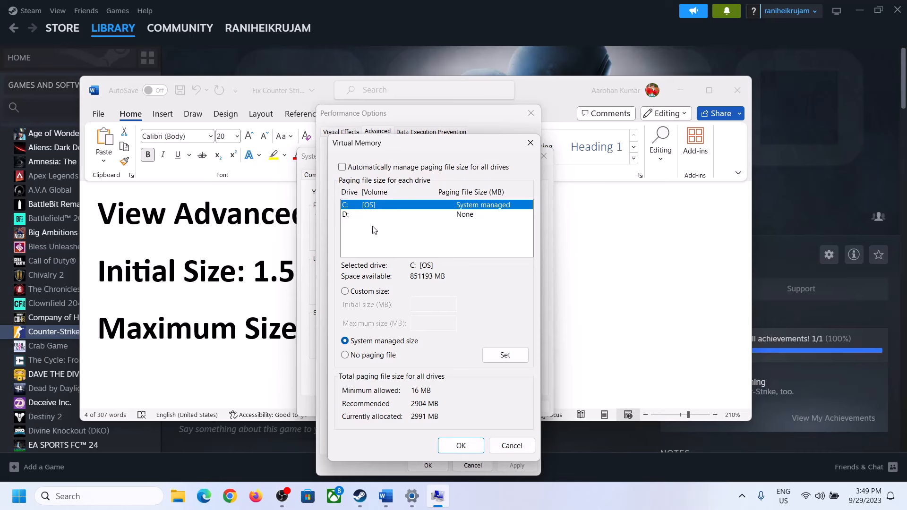
left_click(344, 291)
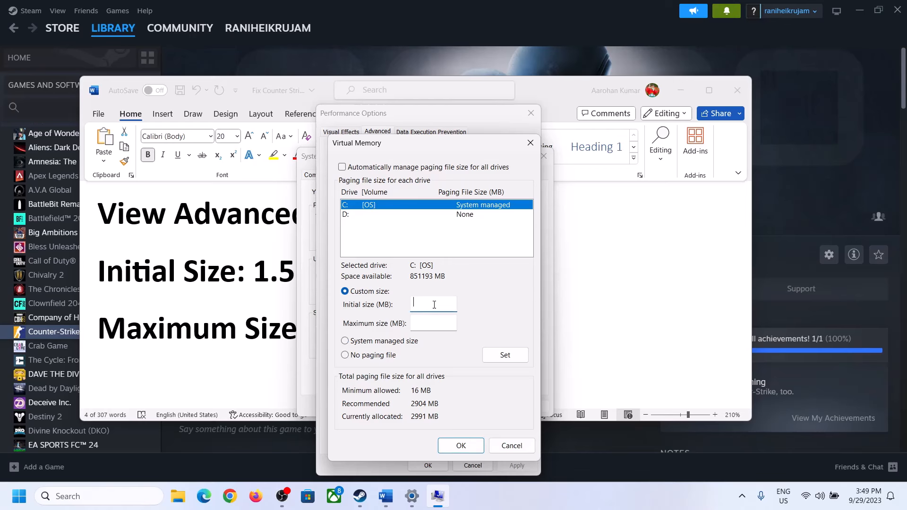
Step: Highlight the initial size formula, 1.5 x Total Ram, in Word and check the installed RAM on the System About page in Settings
left_click(245, 282)
left_click_drag(254, 273, 418, 278)
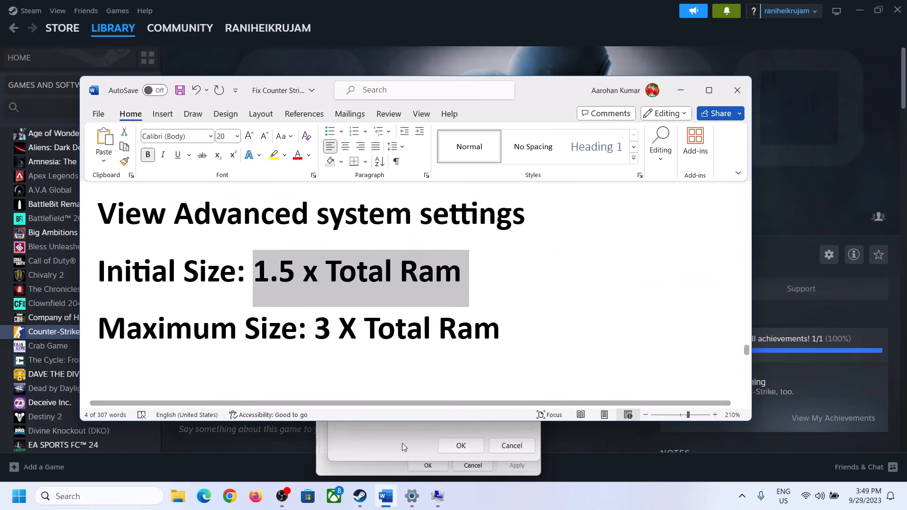
mouse_move(412, 499)
left_click(412, 498)
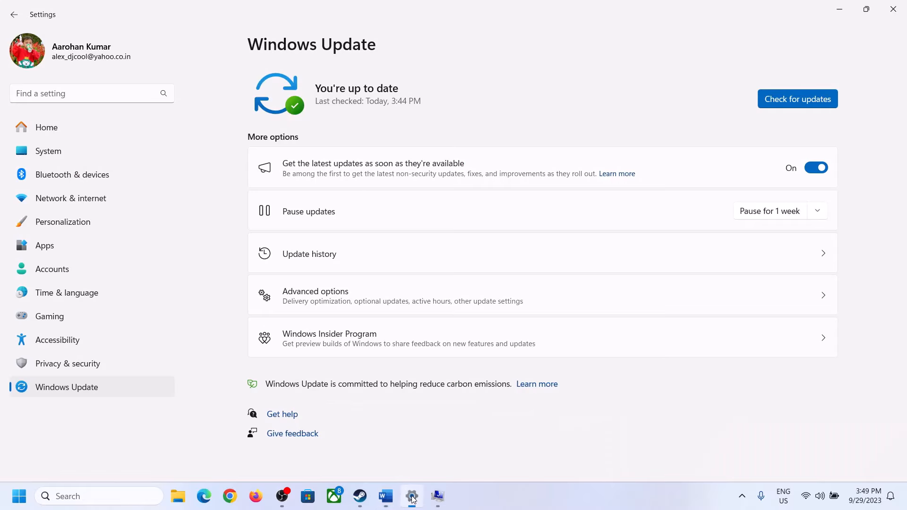
left_click(41, 156)
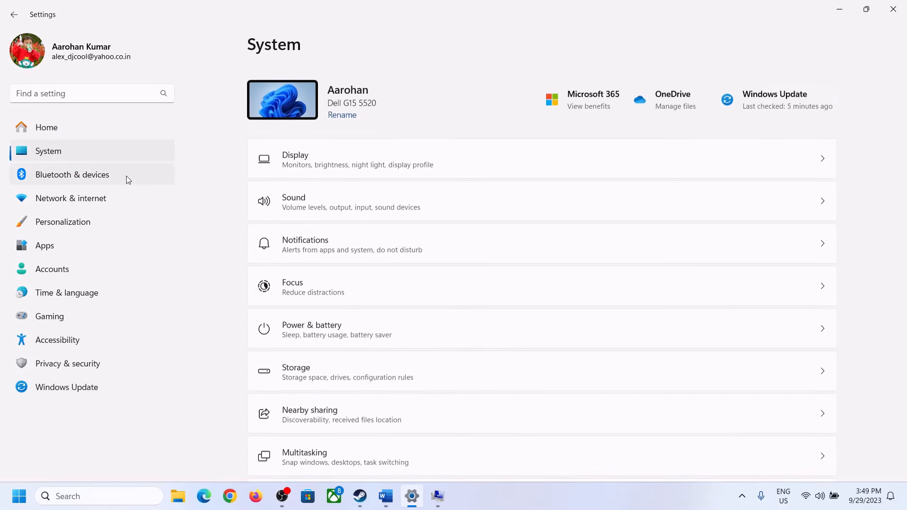
scroll(314, 404, "down", 10)
left_click(299, 450)
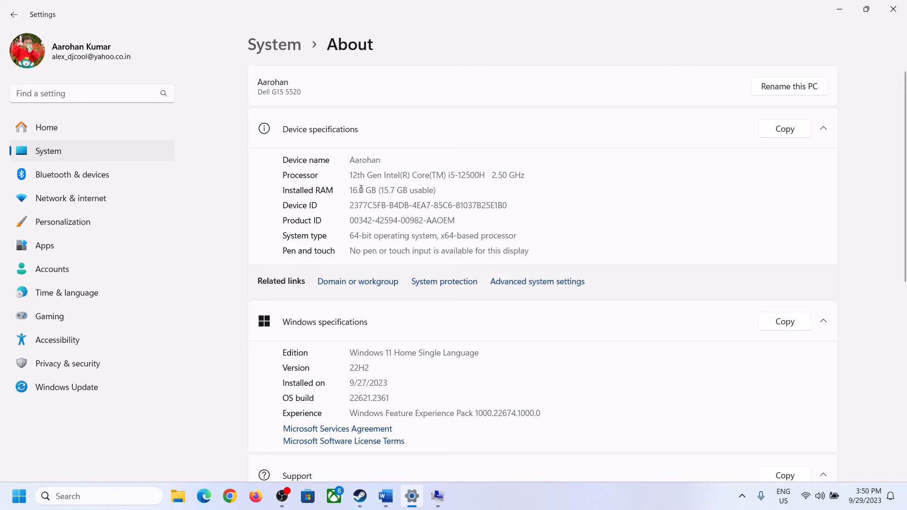
left_click_drag(361, 189, 353, 190)
left_click(356, 189)
left_click_drag(359, 185, 346, 186)
Step: Run calc to launch Calculator, place it beside the Virtual Memory dialog and bring up the Word size formulas behind it
left_click(437, 496)
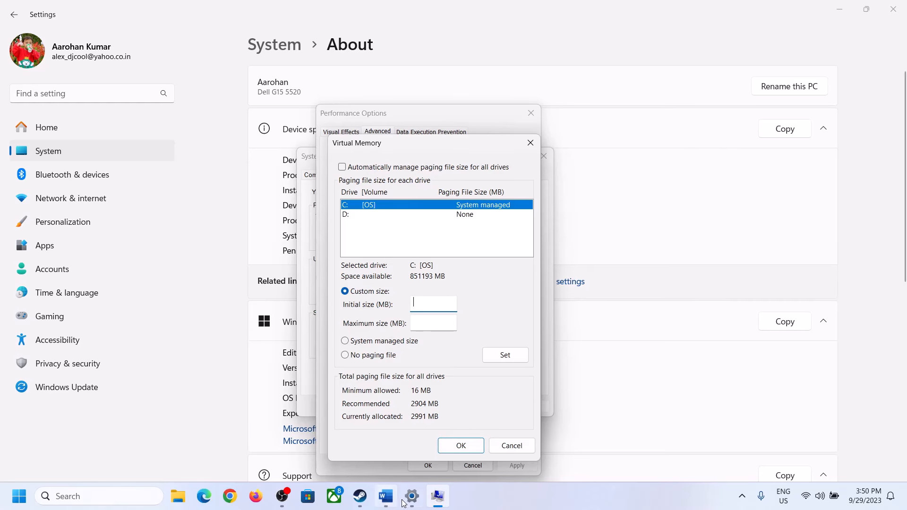
mouse_move(410, 497)
key("super+r")
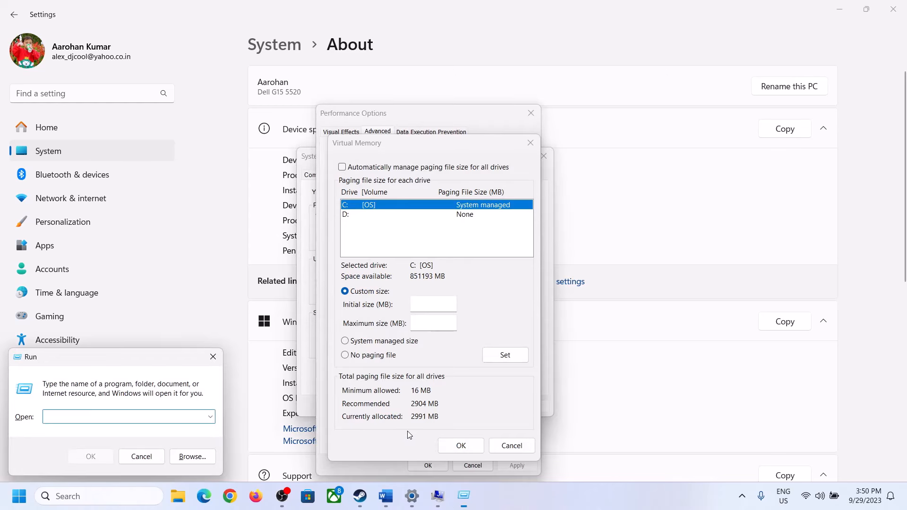
type("cal")
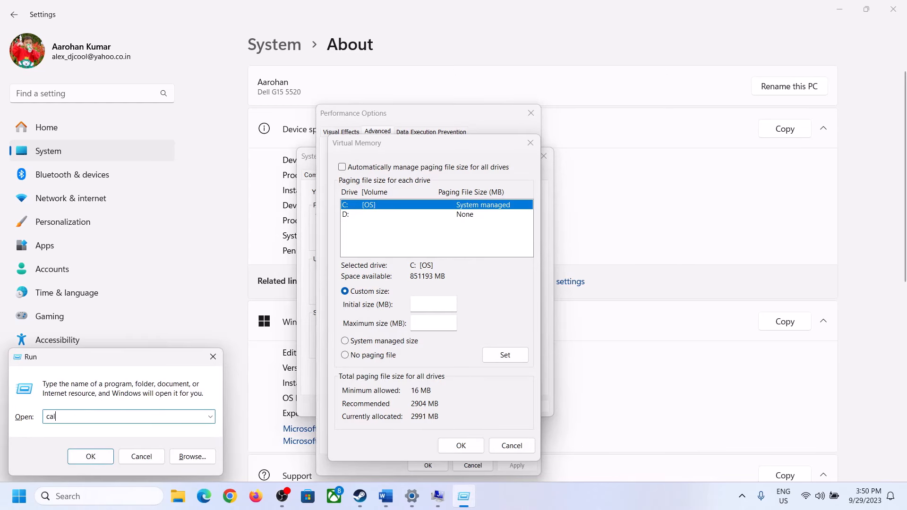
type("c")
left_click(89, 456)
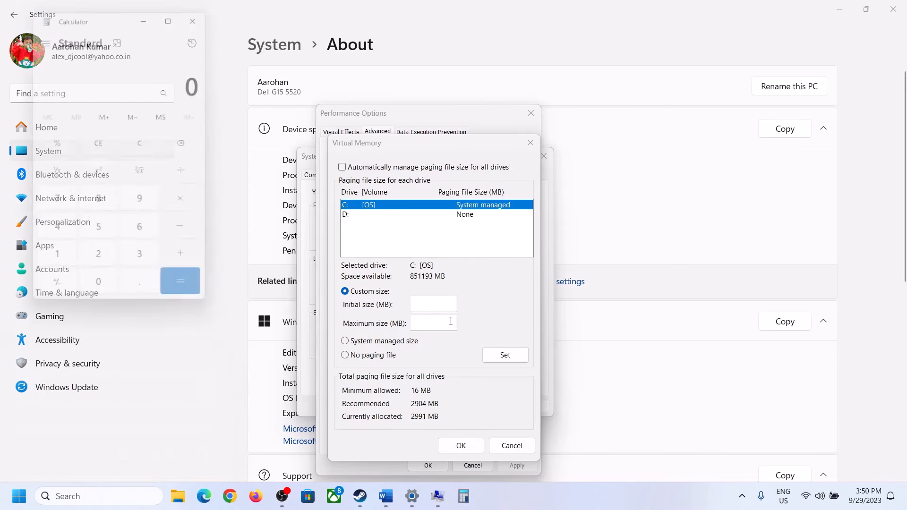
left_click_drag(114, 17, 661, 155)
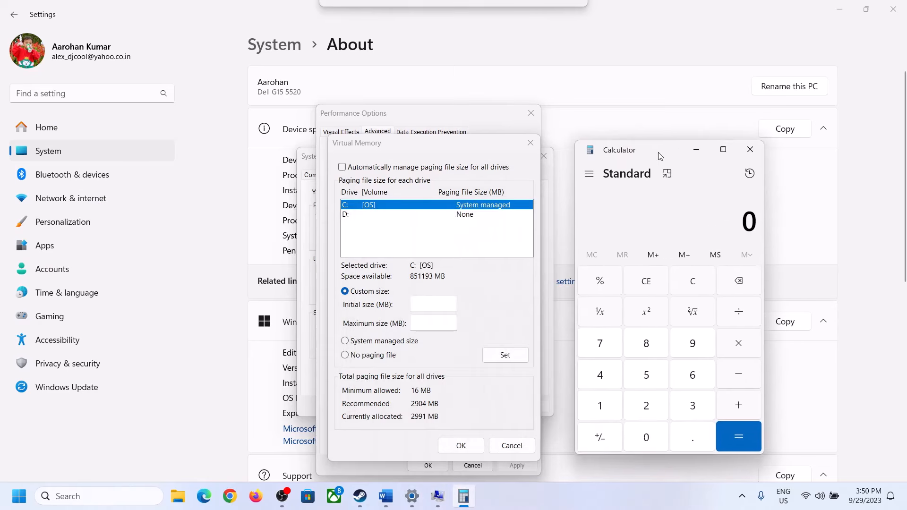
left_click(386, 496)
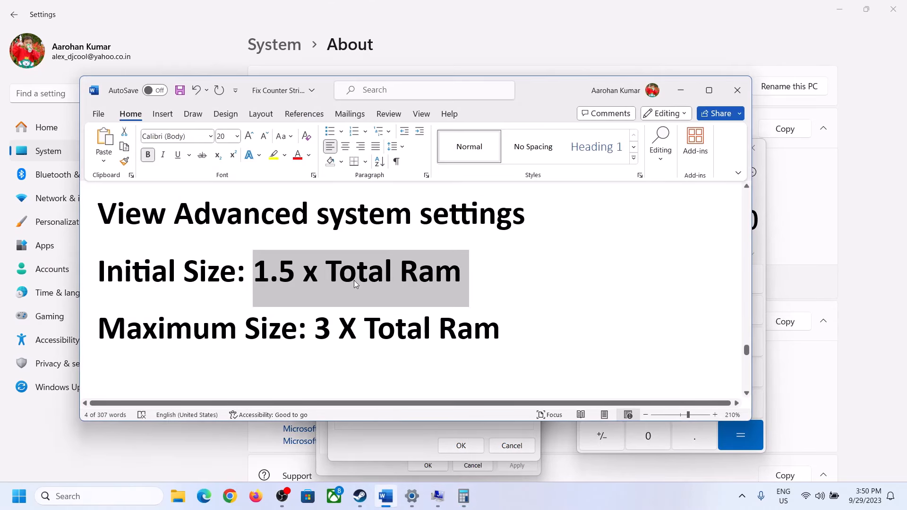
left_click(464, 496)
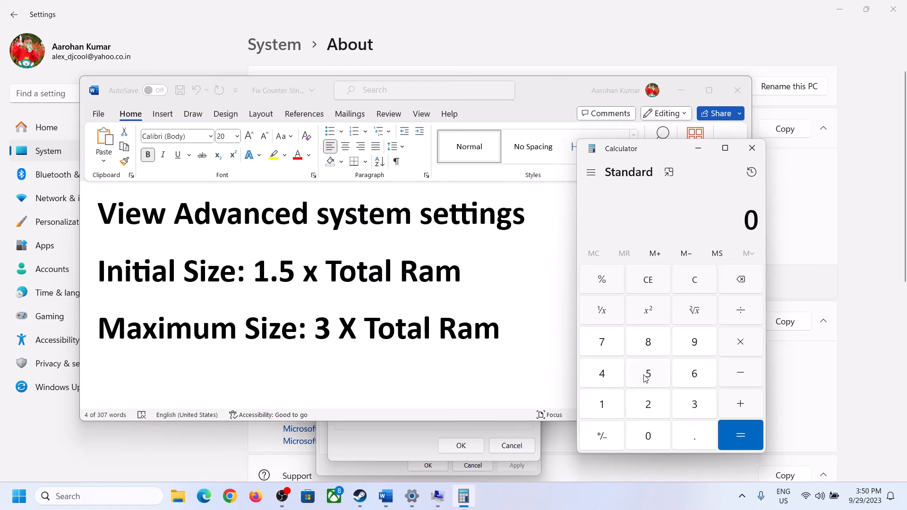
left_click(603, 405)
left_click(692, 383)
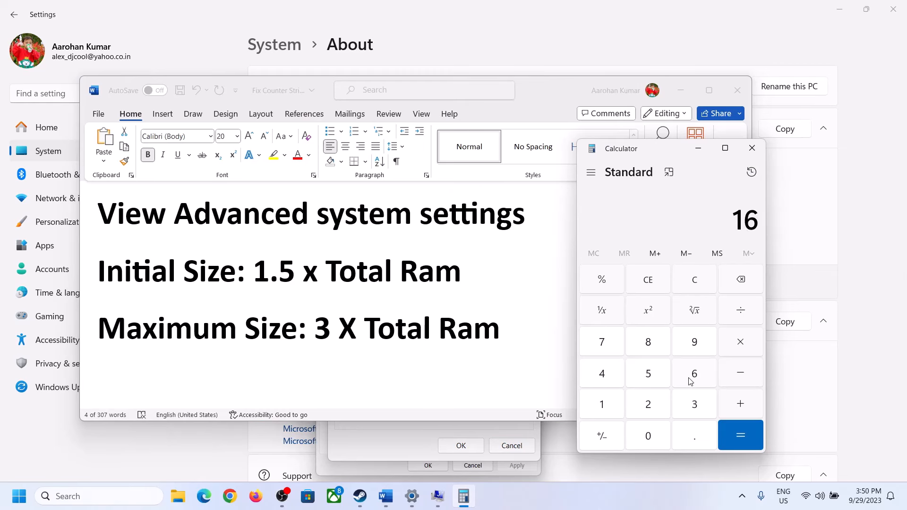
left_click(695, 284)
Step: Calculate the total RAM in megabytes by multiplying 16 by 1024 in Calculator
left_click(607, 405)
left_click(692, 375)
left_click(738, 349)
left_click(601, 409)
left_click(650, 435)
left_click(650, 410)
left_click(609, 383)
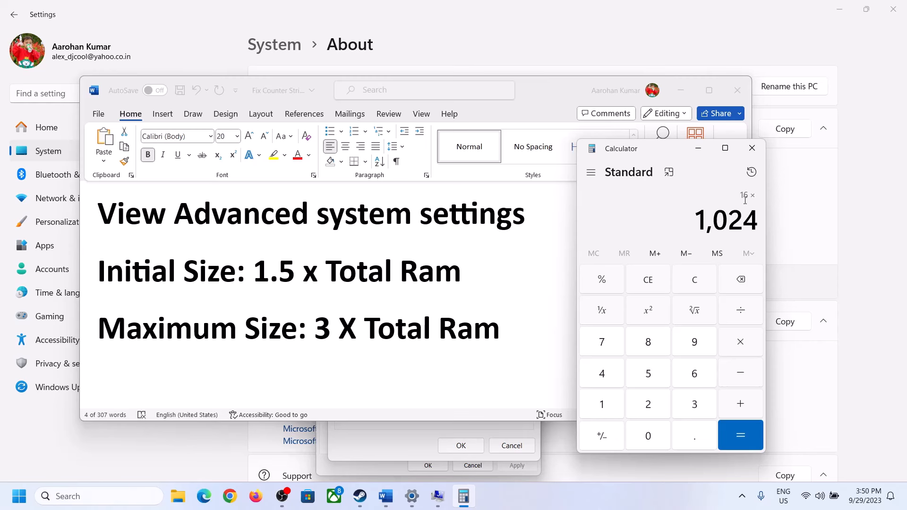
left_click(740, 437)
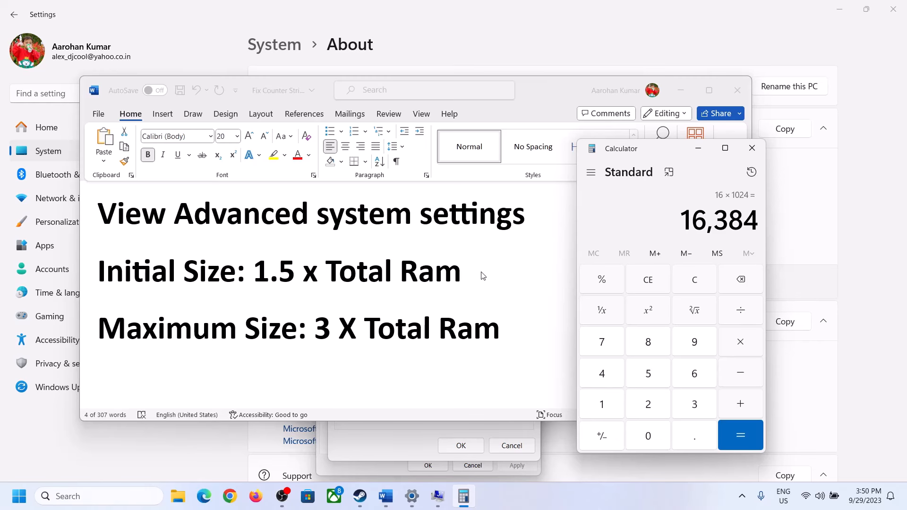
Step: Multiply the RAM in megabytes by 1.5 to calculate the initial paging file size
left_click(743, 346)
left_click(605, 406)
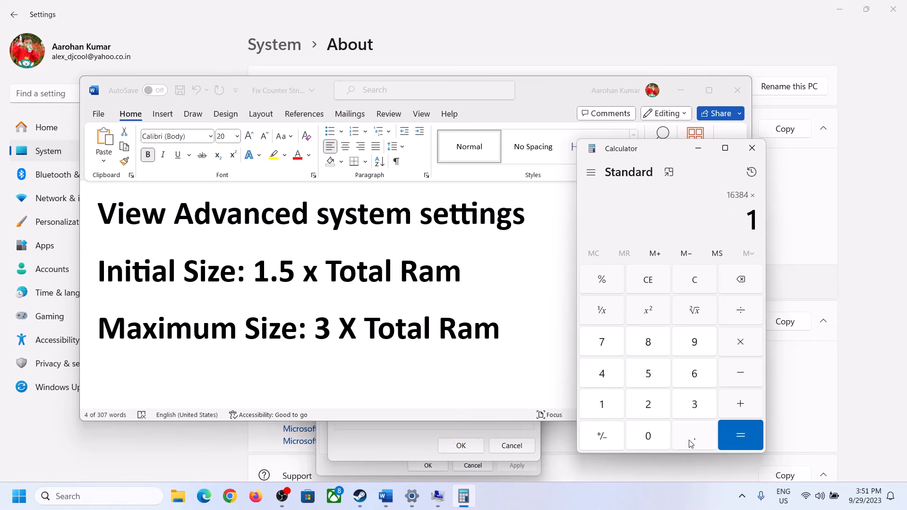
left_click(691, 443)
left_click(650, 378)
left_click(737, 432)
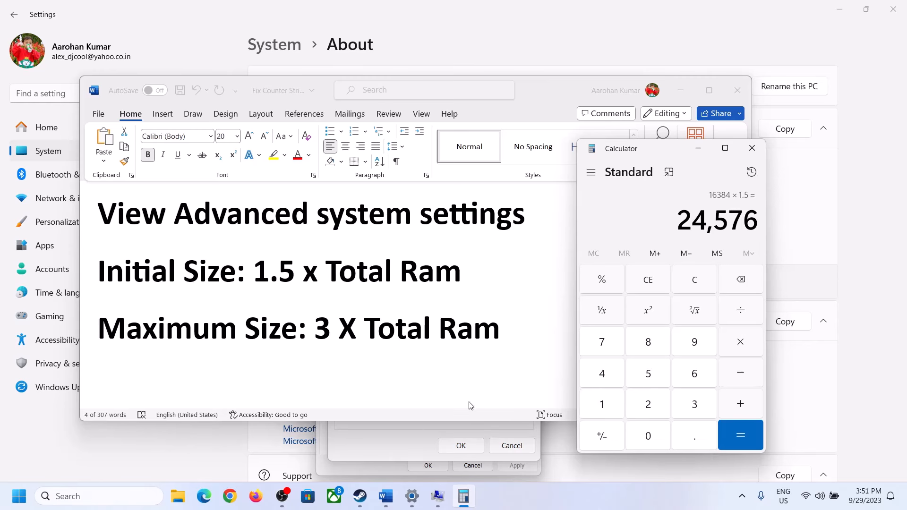
Step: Set the custom initial paging file size for drive C: to 24576 MB in the Virtual Memory dialog
left_click(407, 435)
left_click(426, 302)
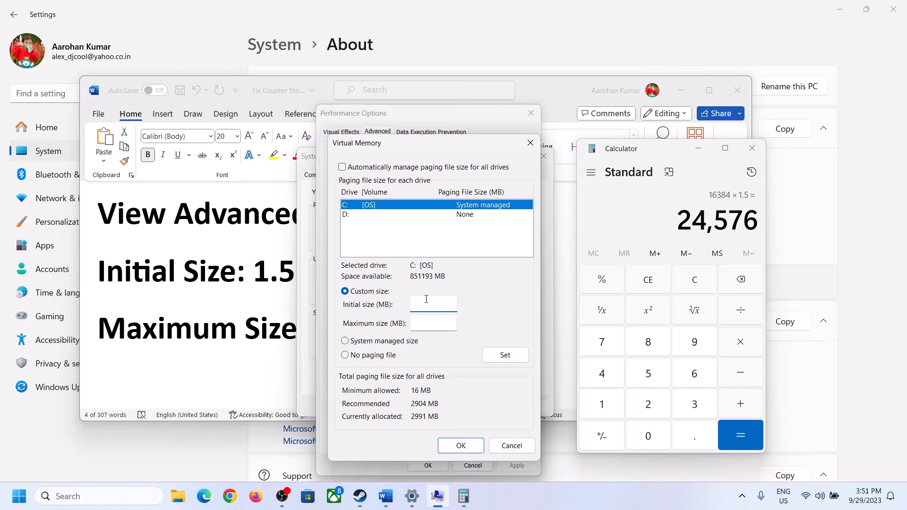
type("24576")
left_click(454, 322)
Step: Check the maximum size formula in Word and the installed RAM in Settings, with Calculator cleared for a new calculation
left_click(261, 333)
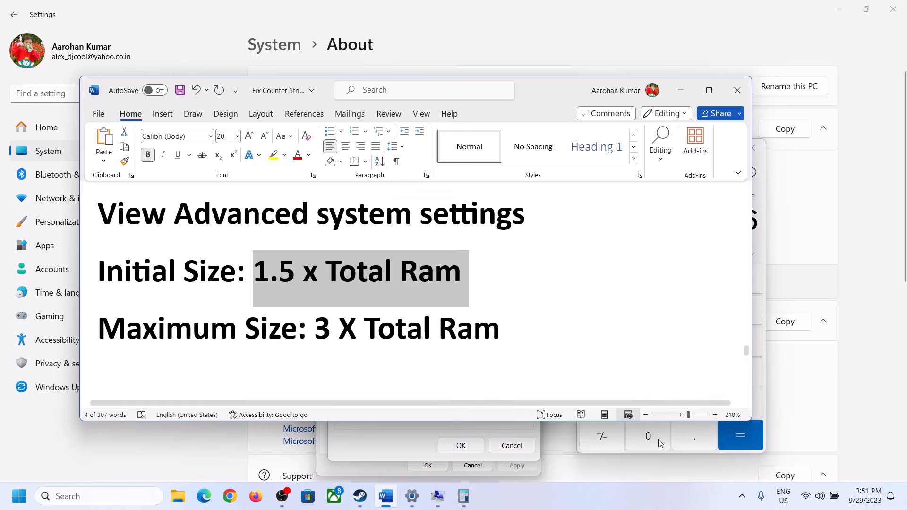
left_click(762, 245)
left_click(694, 279)
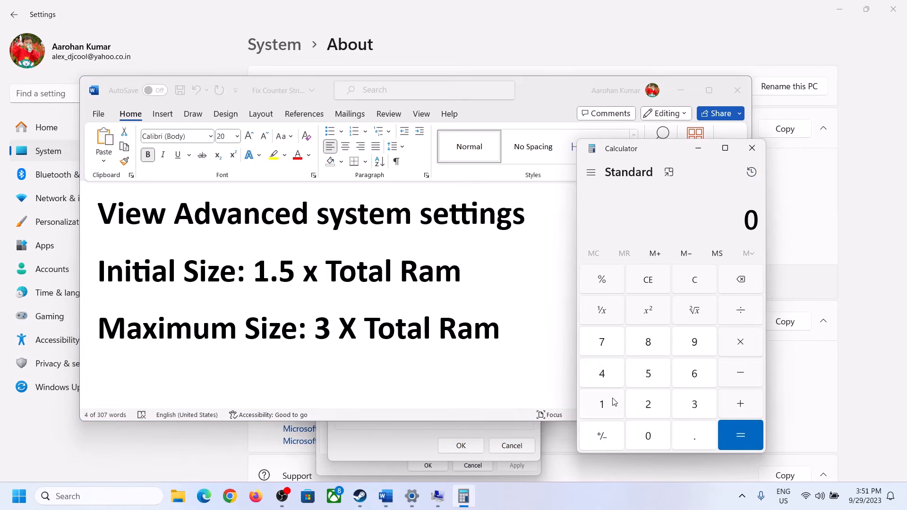
left_click(412, 496)
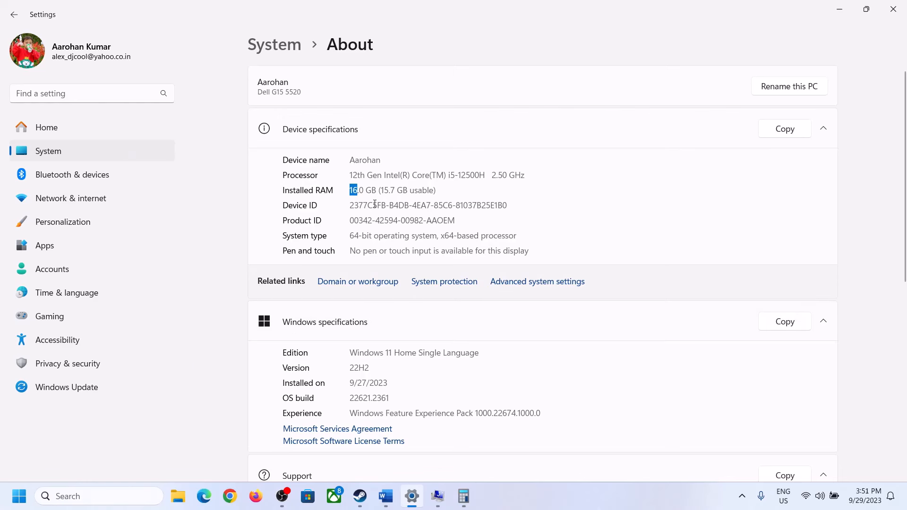
left_click(463, 496)
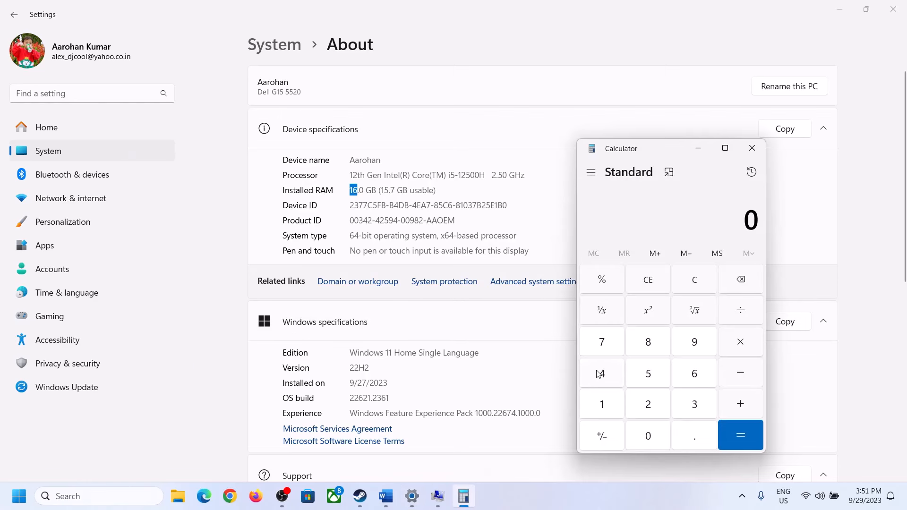
Step: Multiply 16 by 1024 in Calculator to convert the installed RAM to megabytes
left_click(611, 401)
left_click(691, 374)
left_click(737, 344)
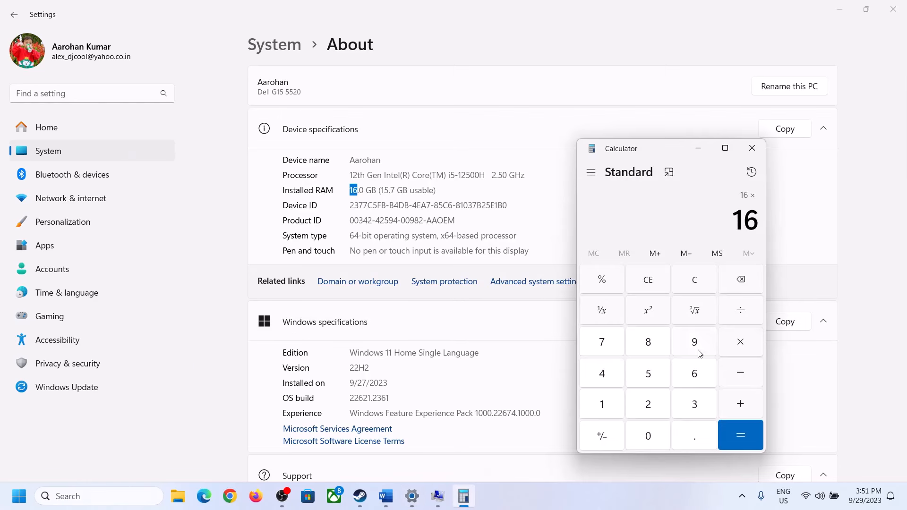
left_click(607, 401)
left_click(641, 432)
left_click(648, 402)
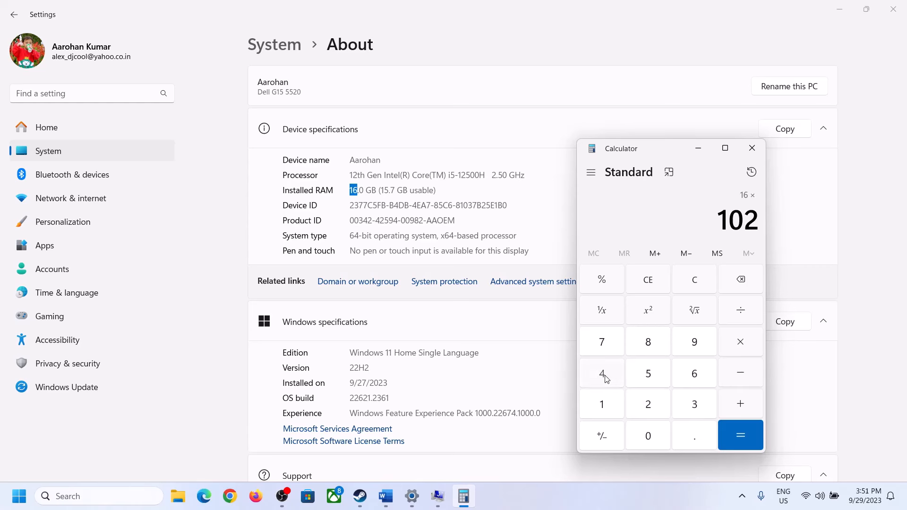
left_click(600, 373)
left_click(733, 442)
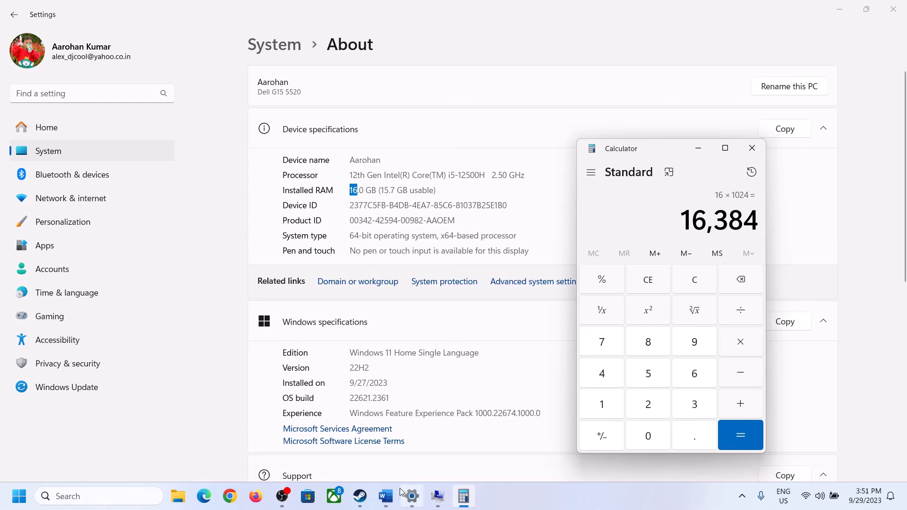
Step: Review the maximum size formula in Word and multiply the RAM in megabytes by 3 in Calculator
left_click(386, 496)
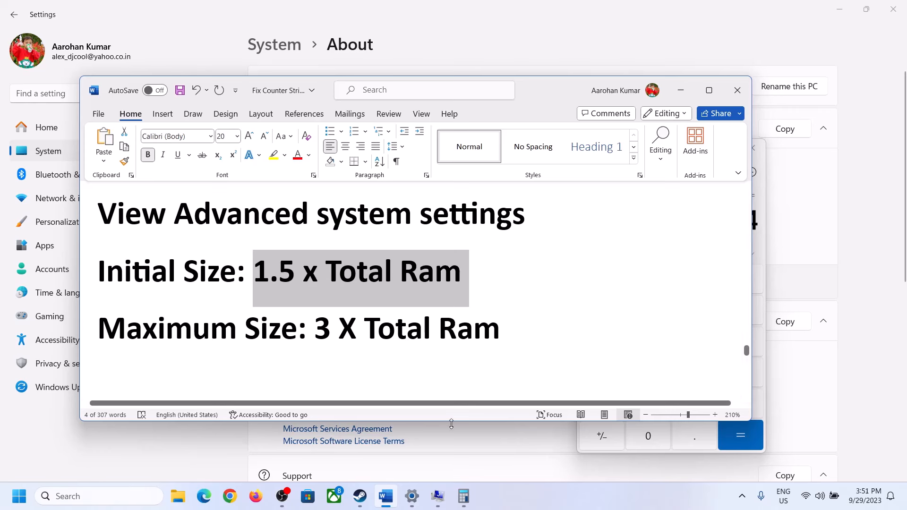
left_click(620, 439)
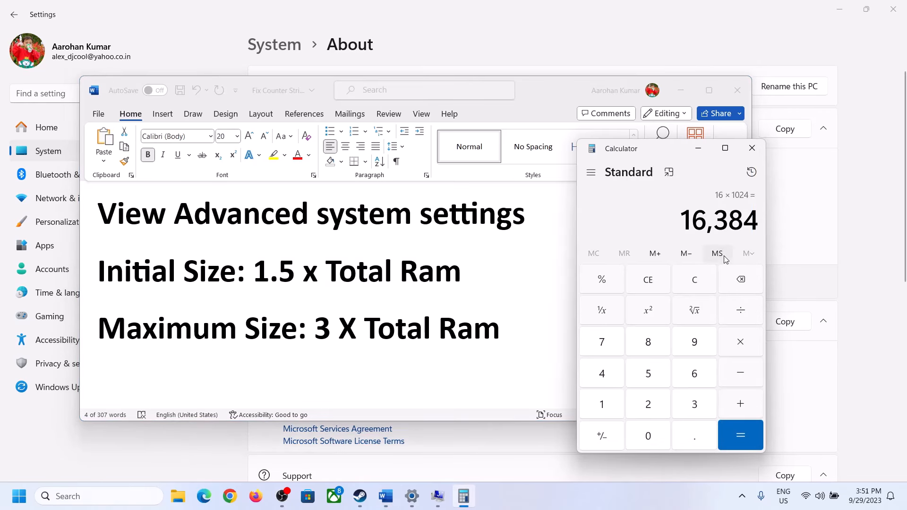
left_click(740, 343)
left_click(682, 408)
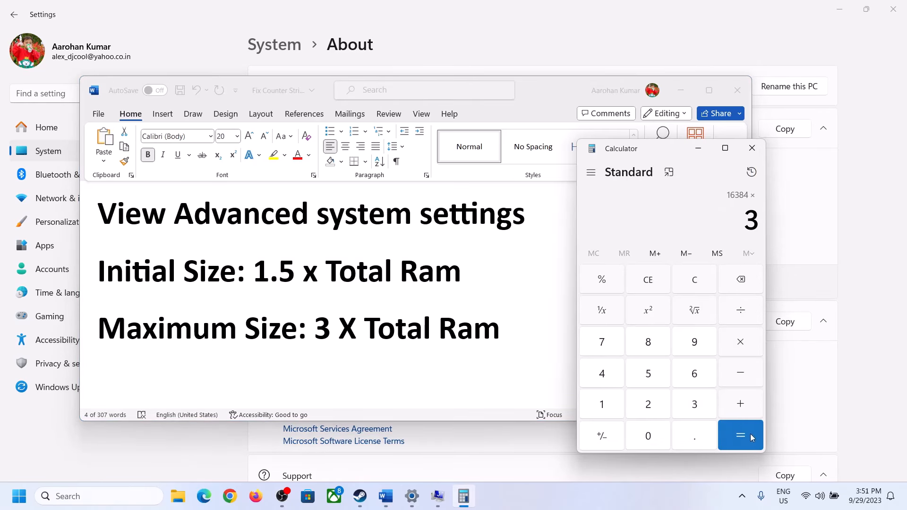
left_click(740, 434)
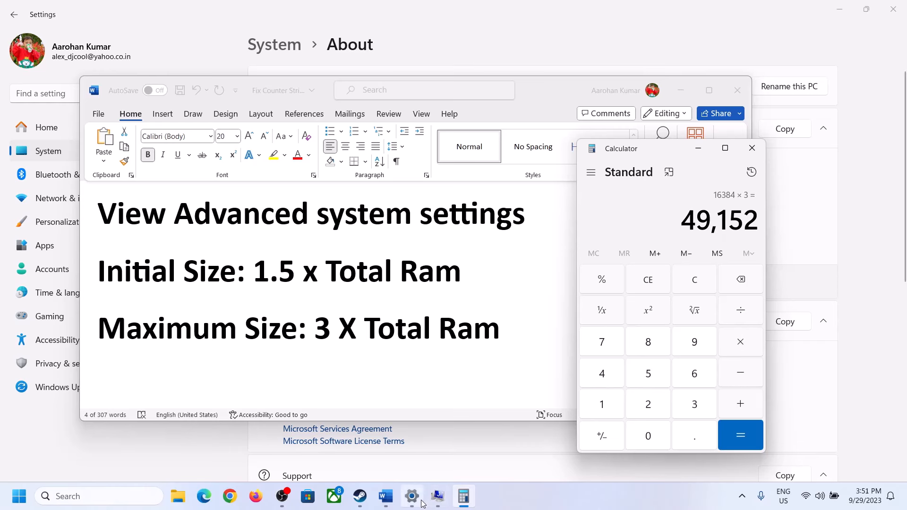
Step: Set the maximum paging file size to 49152 MB, apply the custom size to drive C: and acknowledge the restart notice
left_click(438, 497)
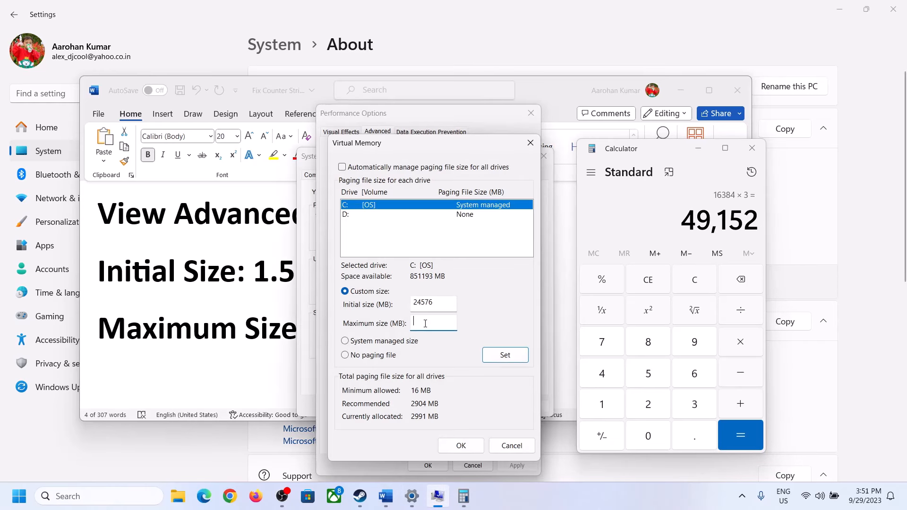
type("49152")
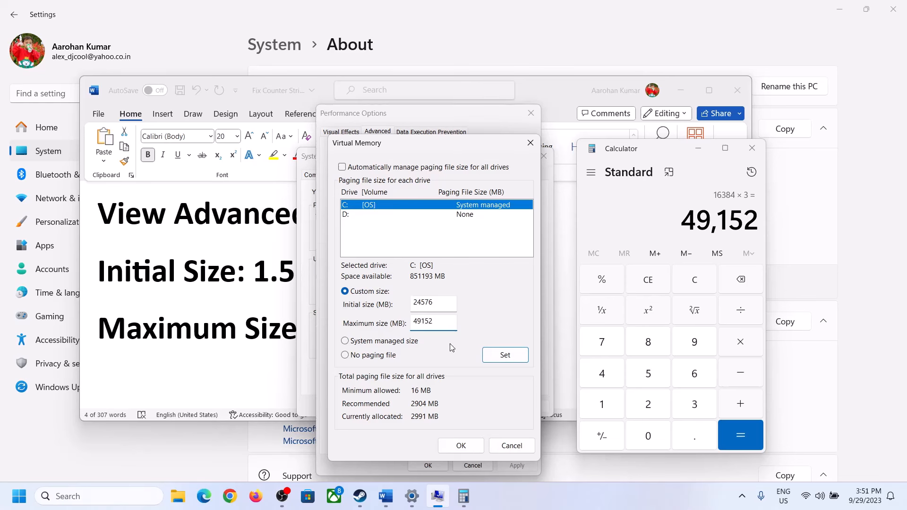
left_click(505, 356)
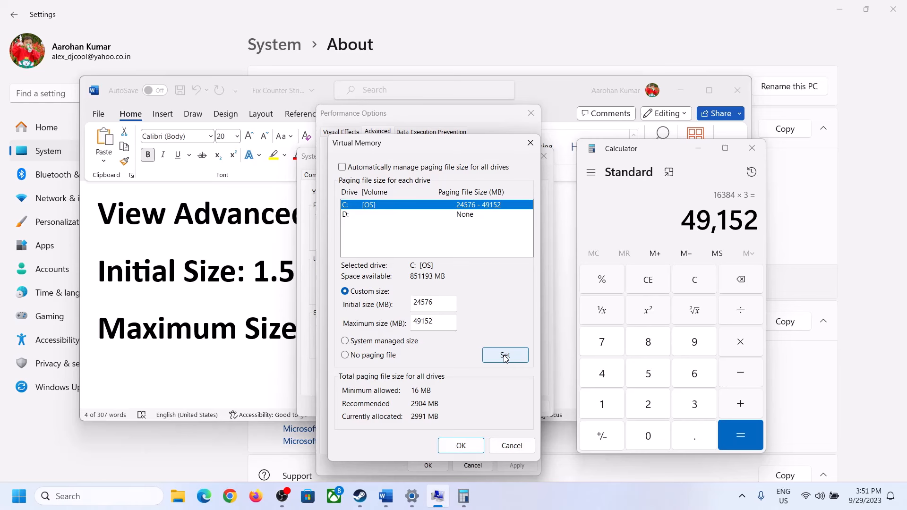
left_click(460, 446)
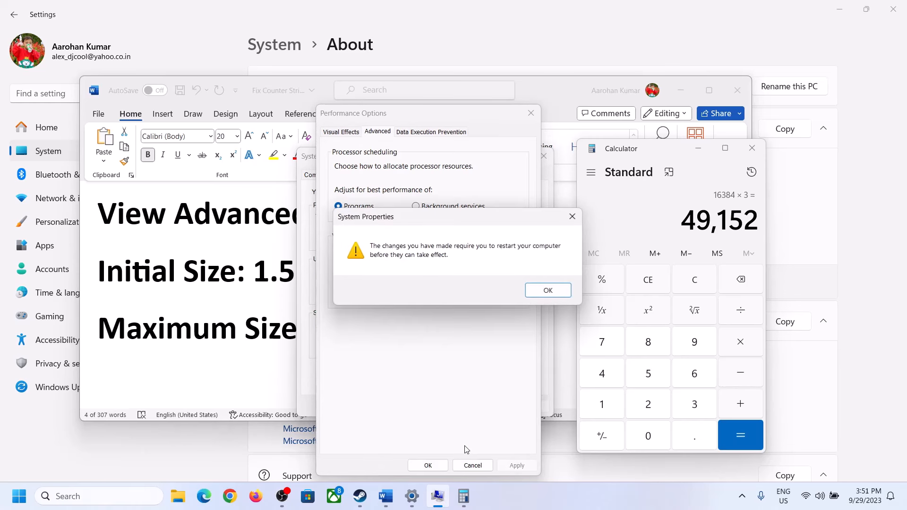
left_click(563, 291)
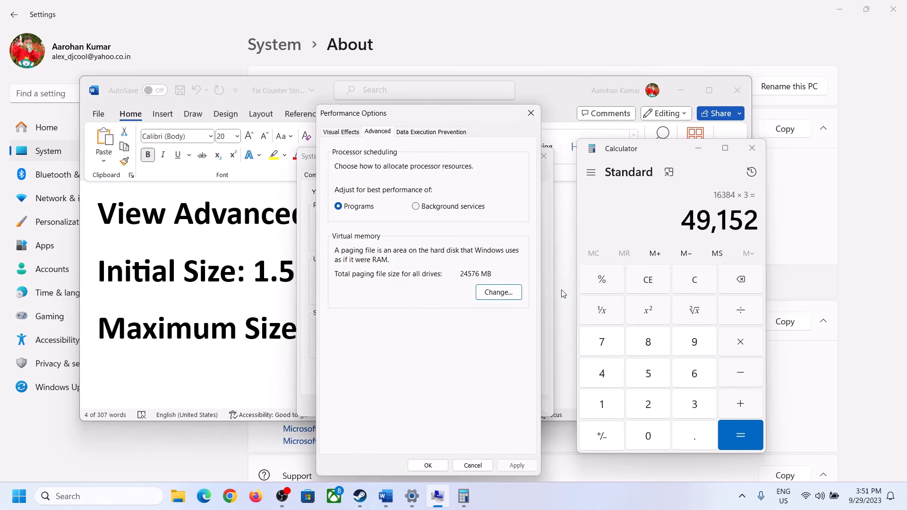
Step: Confirm Performance Options and System Properties, and dismiss the restart prompt without restarting
left_click(430, 466)
left_click(418, 404)
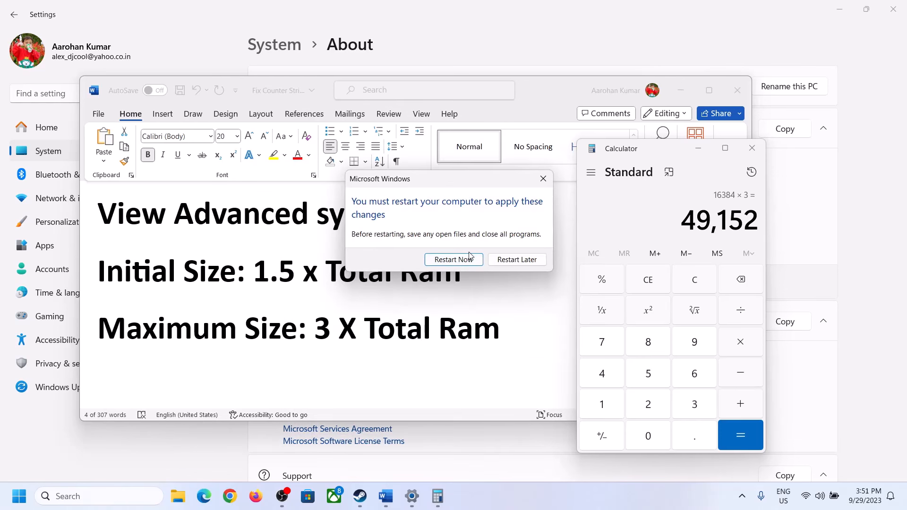
left_click(543, 178)
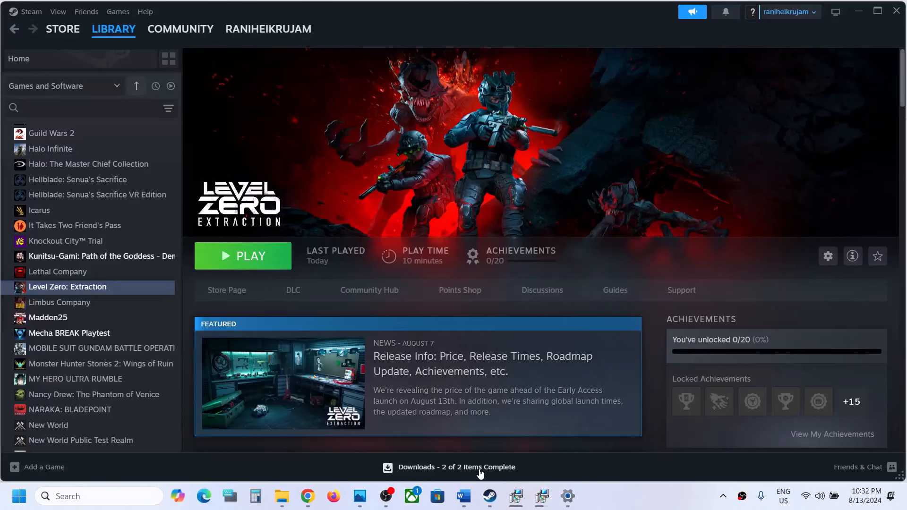
Step: Switch to Word and highlight the Step 11 instructions on unplugging external devices and disabling the overlay
left_click(464, 496)
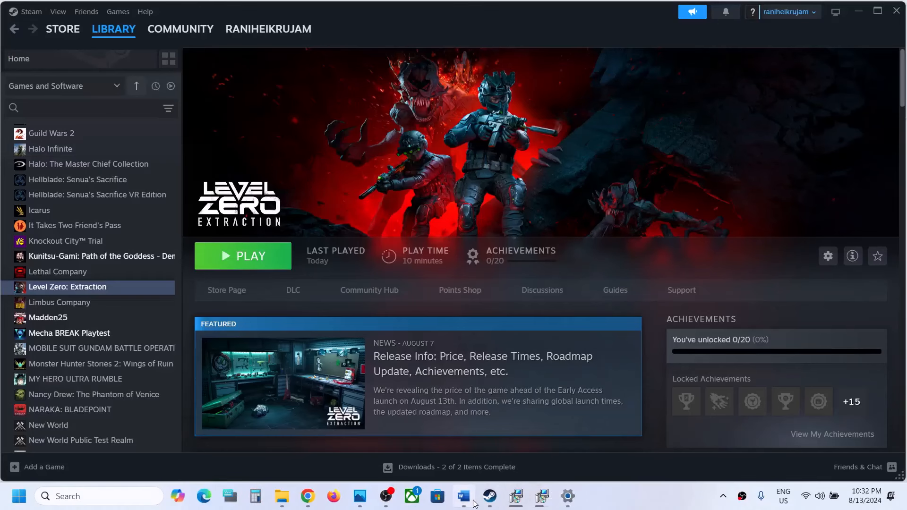
scroll(352, 347, "down", 5)
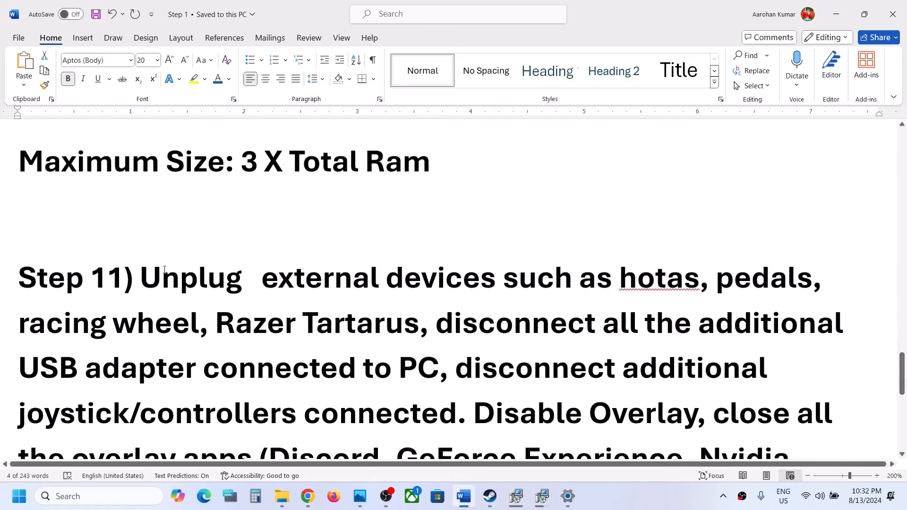
left_click_drag(154, 274, 438, 368)
scroll(609, 222, "down", 3)
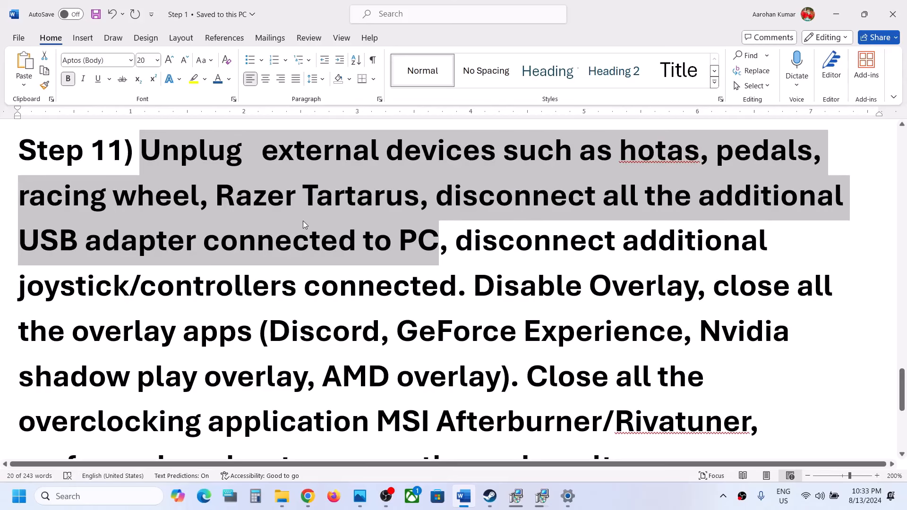
left_click_drag(454, 240, 696, 287)
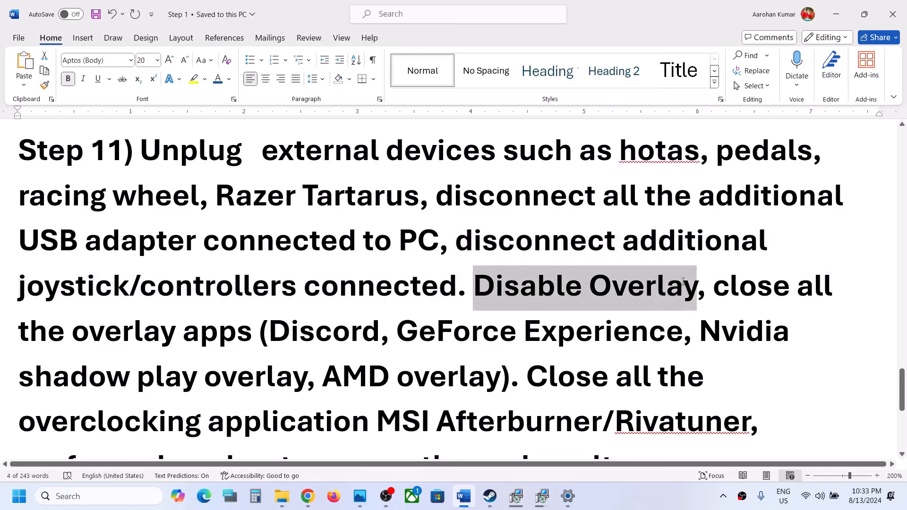
Step: Switch to Steam and turn off the in-game Steam Overlay in the properties of Level Zero: Extraction
left_click(487, 501)
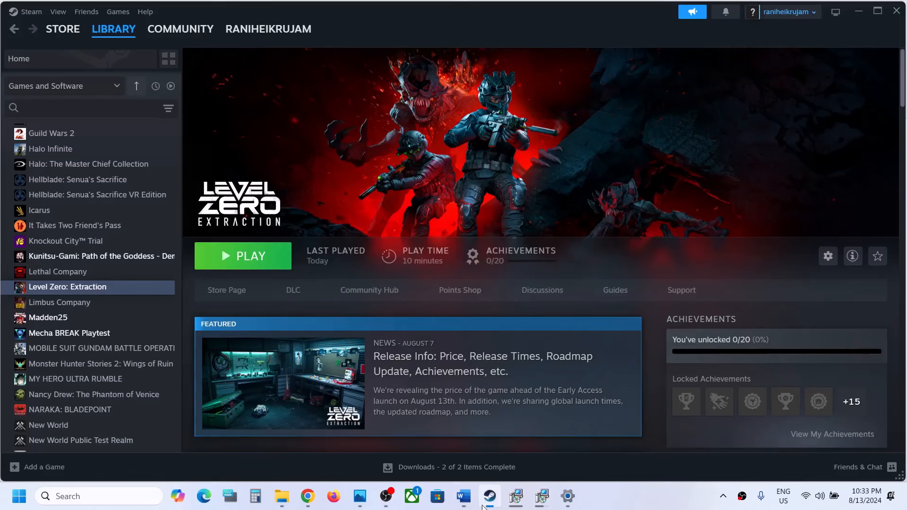
right_click(56, 286)
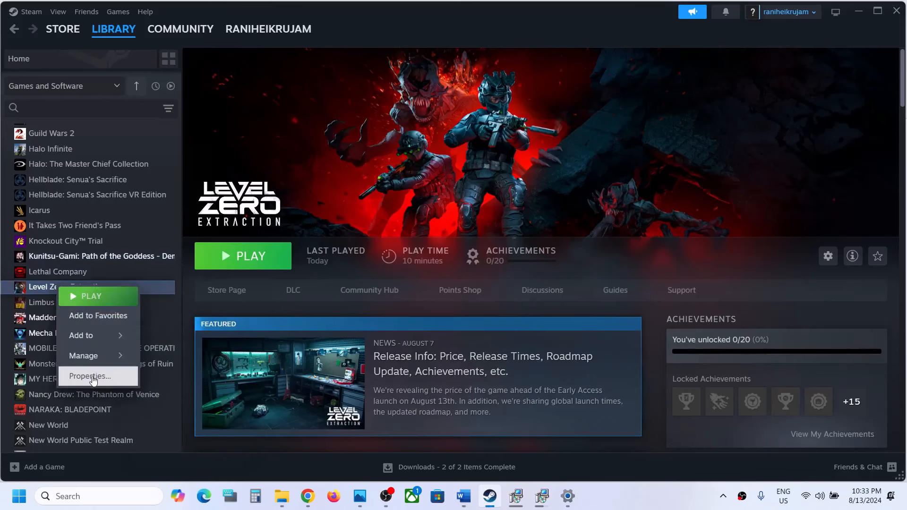
left_click(90, 377)
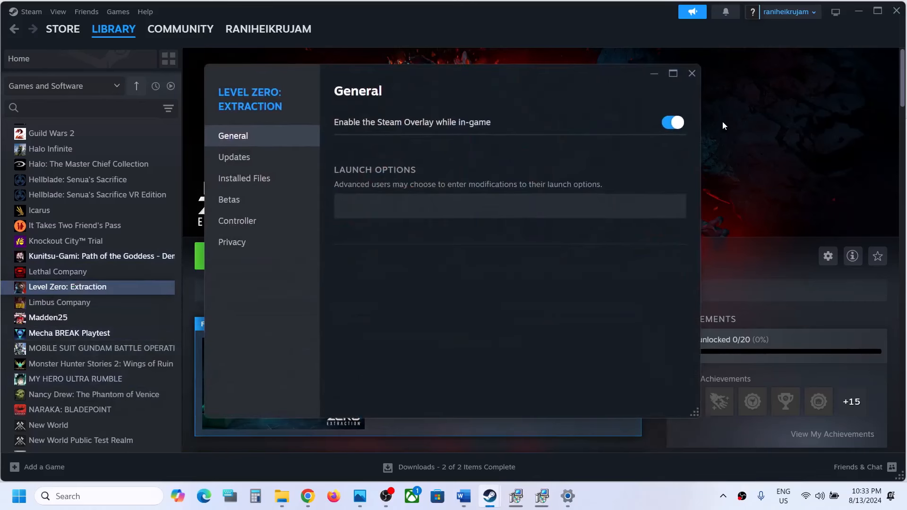
left_click(674, 123)
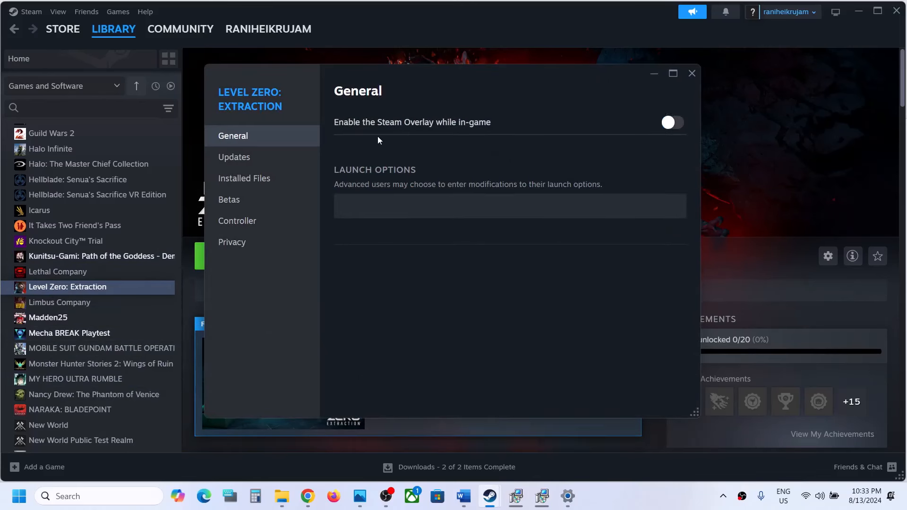
left_click(692, 75)
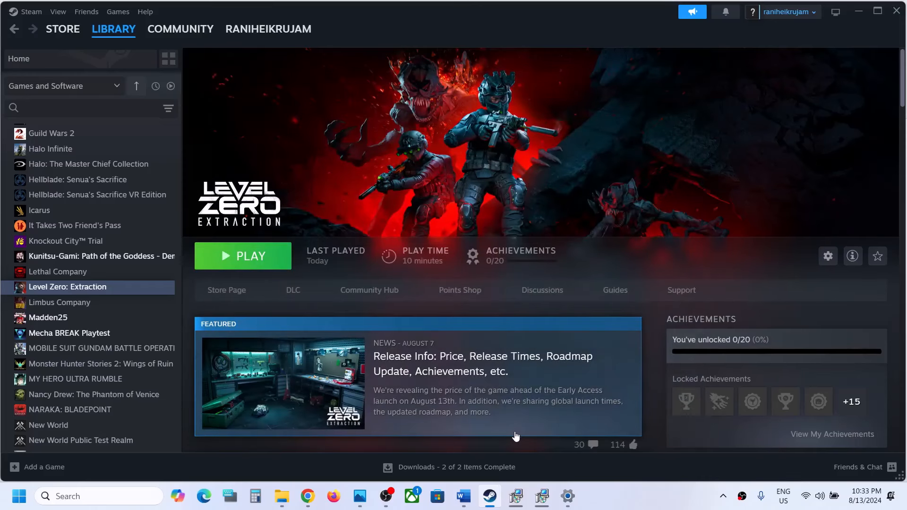
Step: Return to Word and highlight the Step 11 instruction to close all the overlay apps
left_click(464, 496)
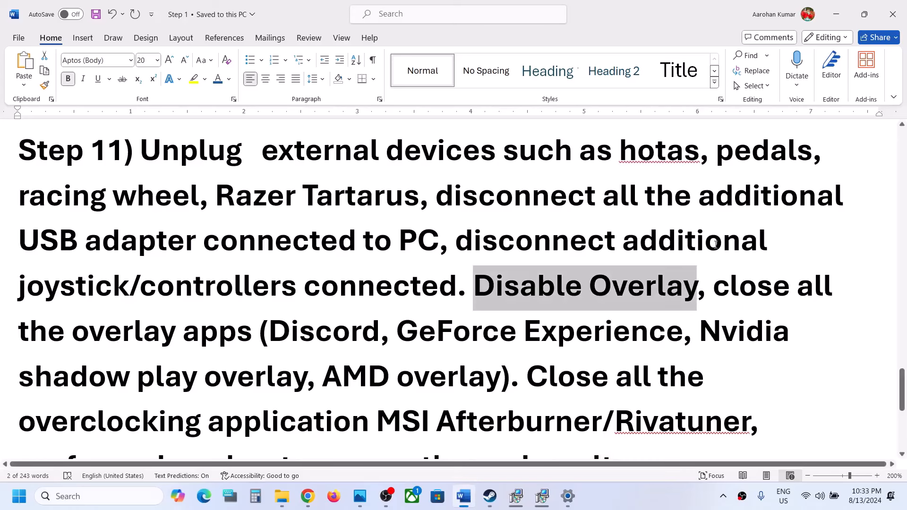
left_click_drag(713, 282, 671, 323)
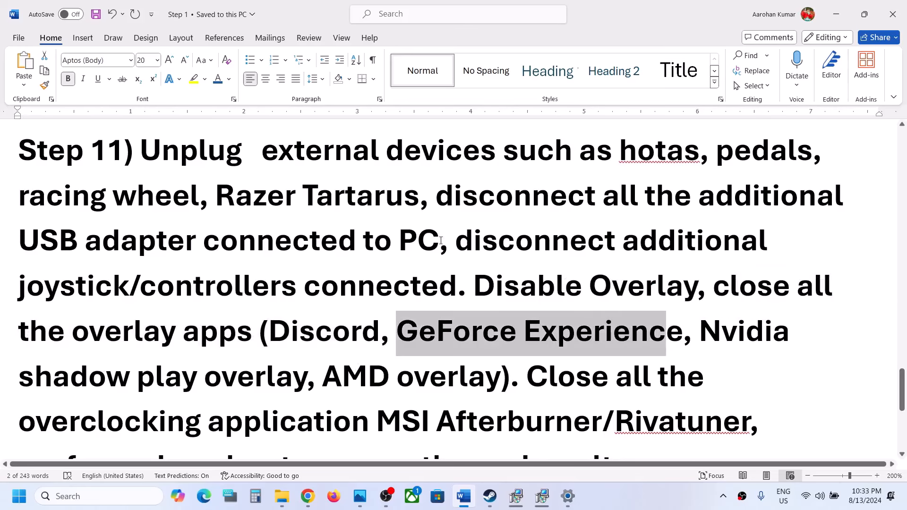
left_click_drag(725, 284, 227, 354)
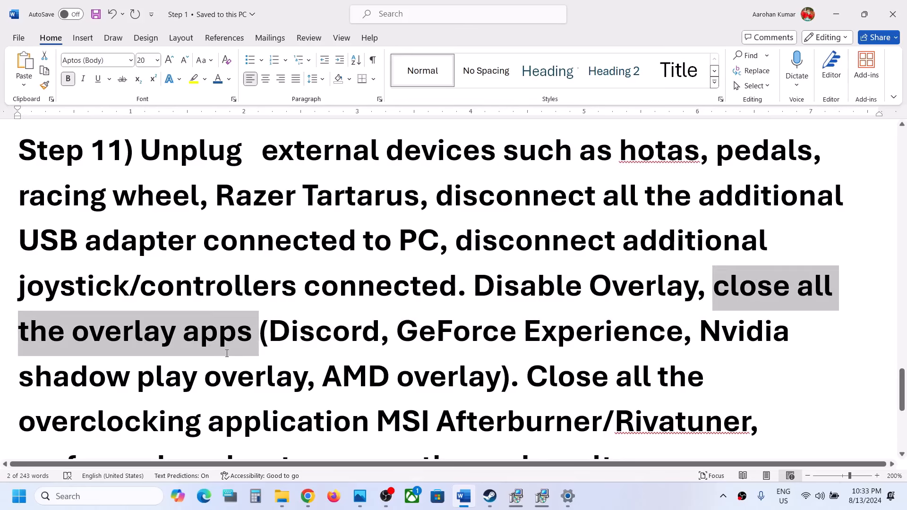
scroll(533, 292, "down", 2)
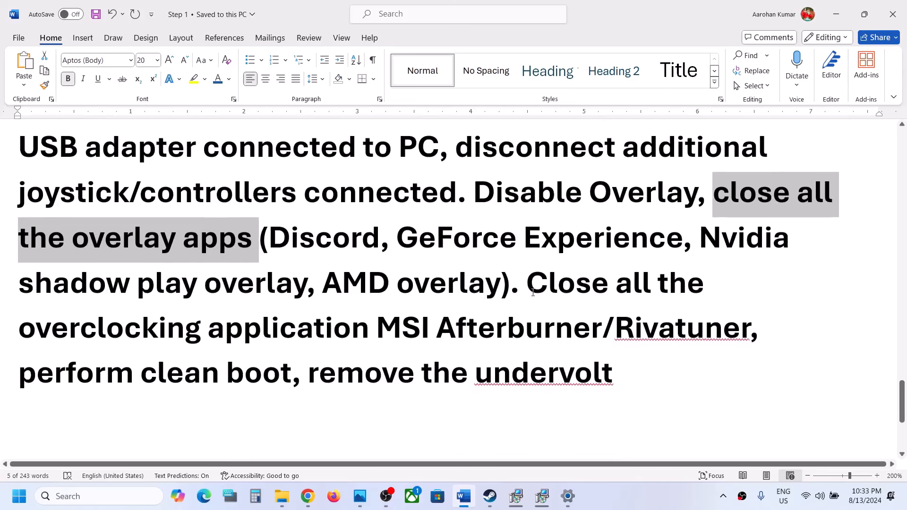
Step: Highlight the instruction to close overclocking applications such as MSI Afterburner/Rivatuner and point out the clean boot text
left_click_drag(526, 286, 718, 328)
left_click(708, 328)
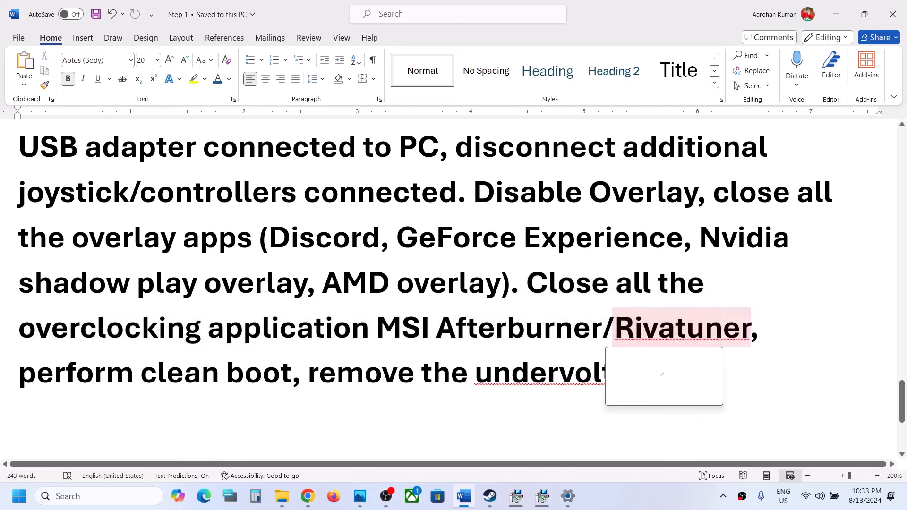
double_click(123, 328)
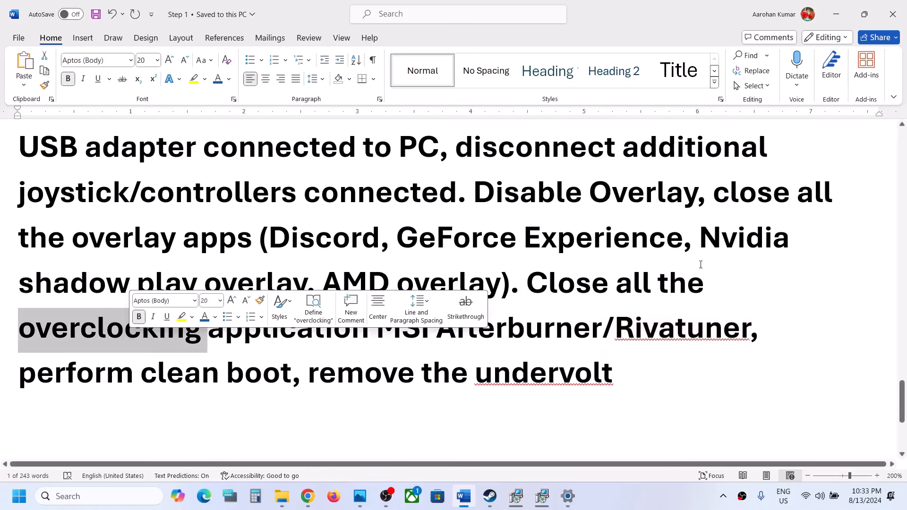
double_click(559, 285)
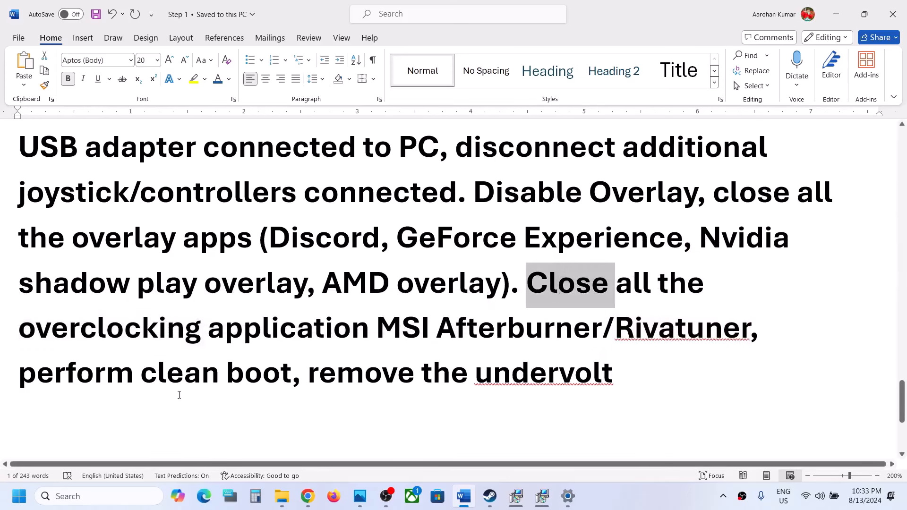
left_click(171, 382)
Step: Search Windows for System Configuration, open its services list and hide all Microsoft services
left_click(99, 496)
type("sy")
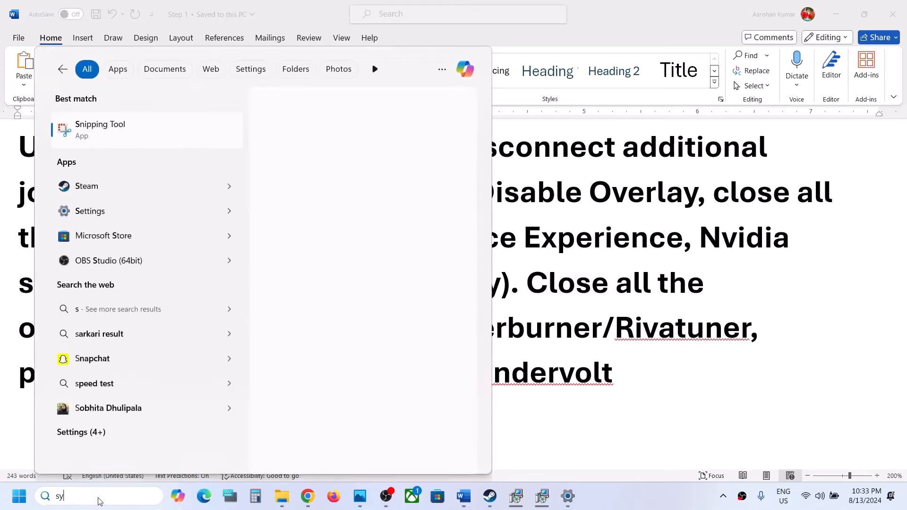
type("stem")
key("Return")
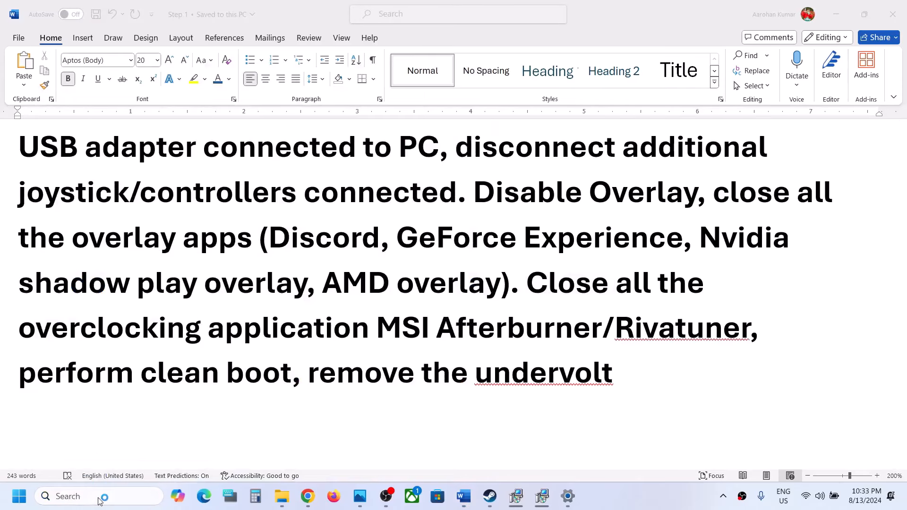
left_click(364, 156)
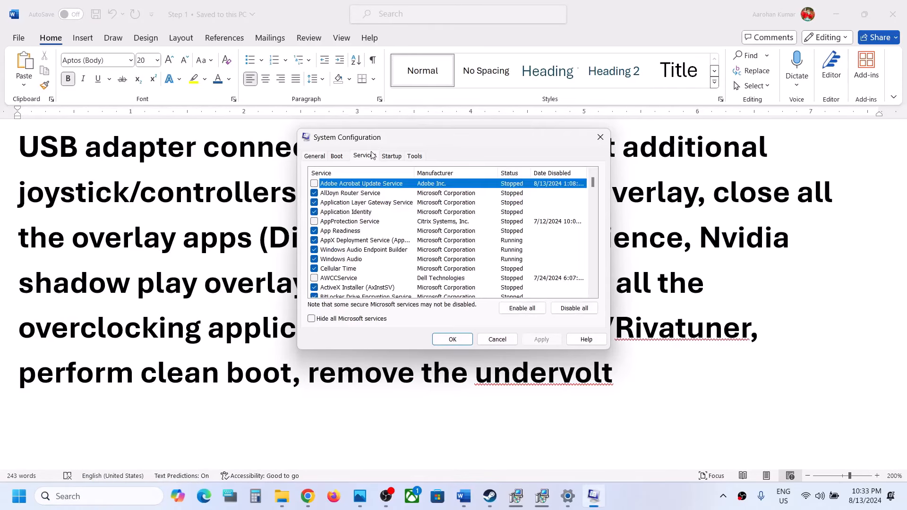
left_click(318, 321)
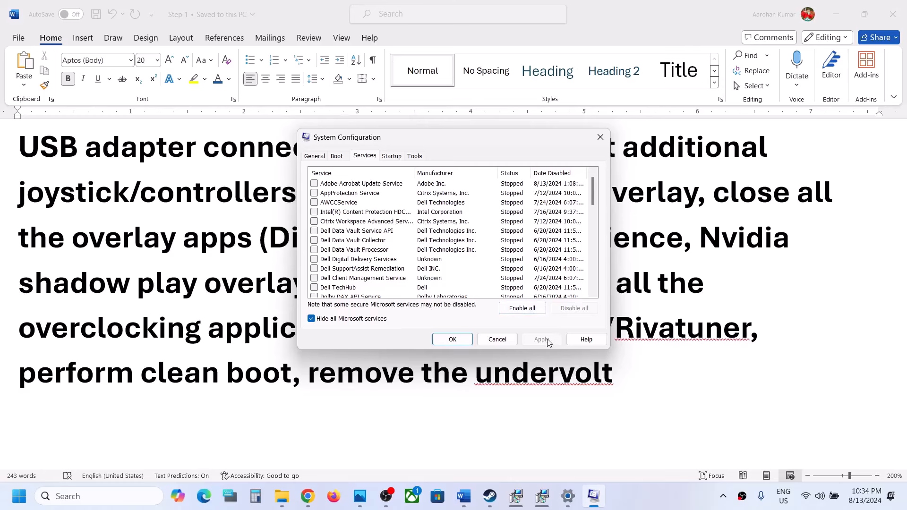
Step: Accept the System Configuration changes, bring up the Windows power options for a restart, and return to the document without restarting
left_click(453, 340)
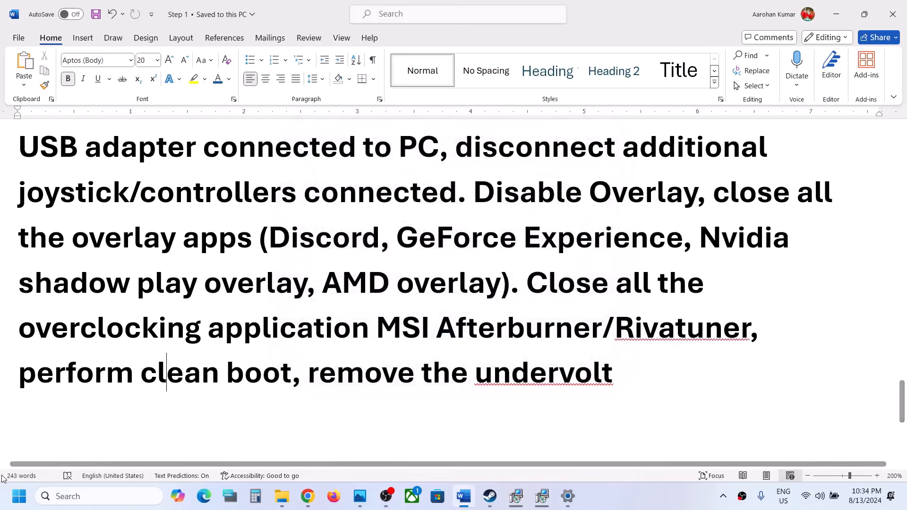
left_click(17, 497)
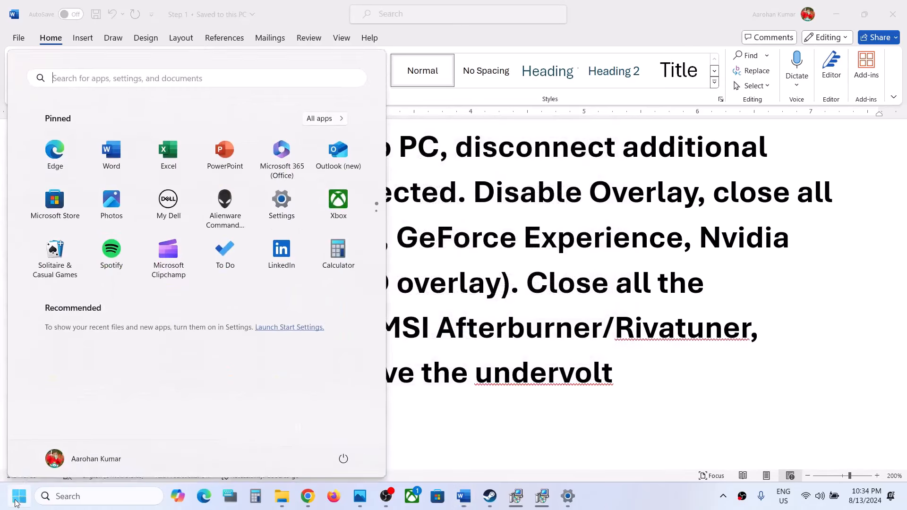
left_click(345, 456)
left_click(488, 396)
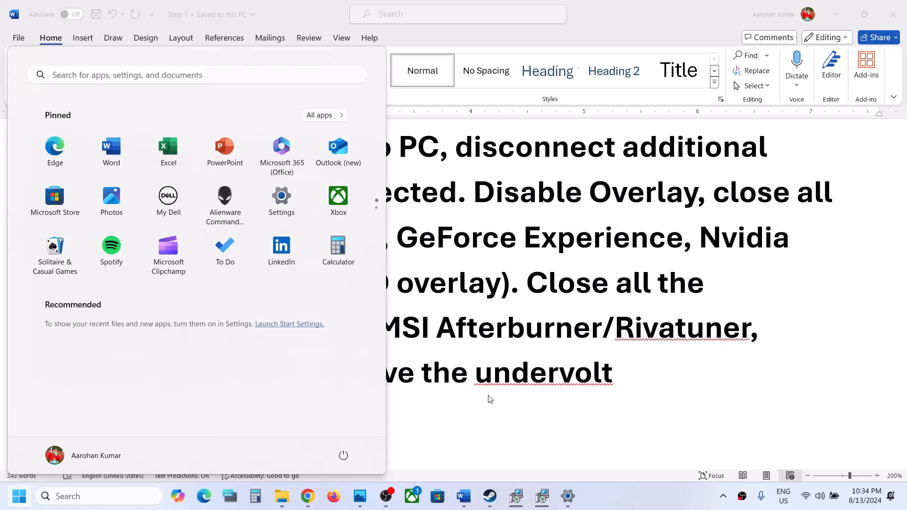
left_click(490, 399)
Step: Highlight the "remove the undervolt" instruction, and the whole Step 12 instruction about uninstalling and reinstalling the game
left_click_drag(305, 376, 613, 374)
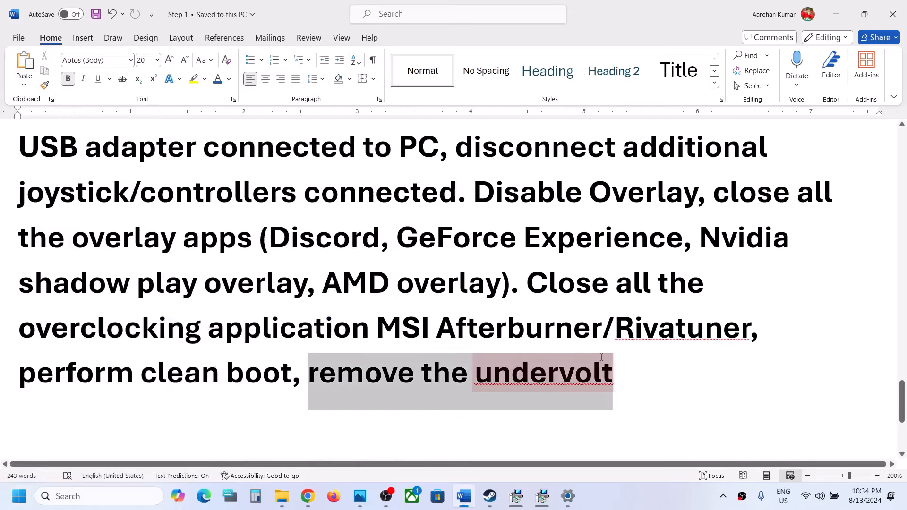
left_click(314, 338)
scroll(314, 339, "down", 5)
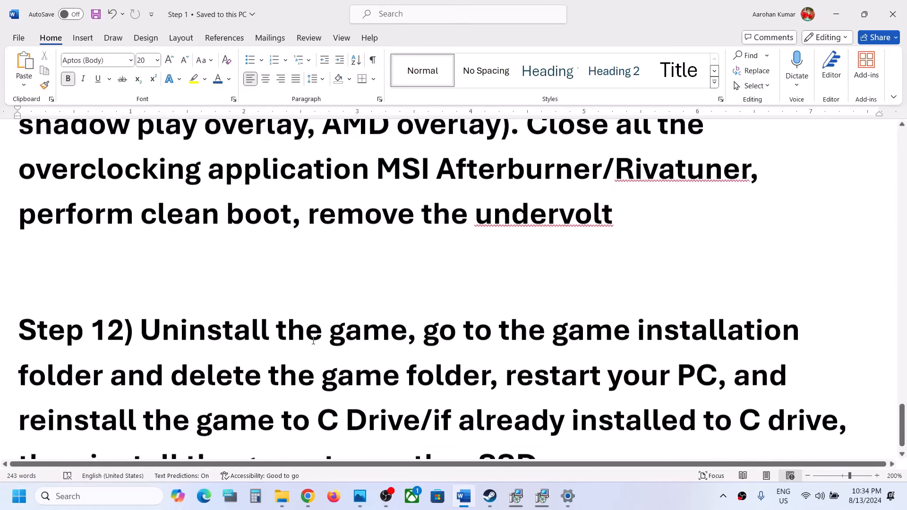
left_click_drag(142, 277, 539, 415)
left_click(516, 412)
Step: Switch to Steam and show the management options, including Uninstall, for Level Zero: Extraction
left_click(489, 494)
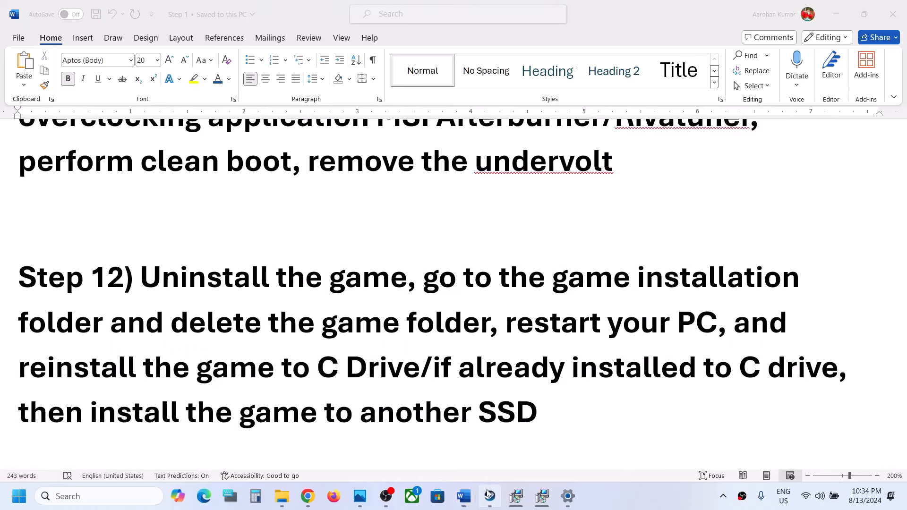
right_click(147, 290)
mouse_move(189, 361)
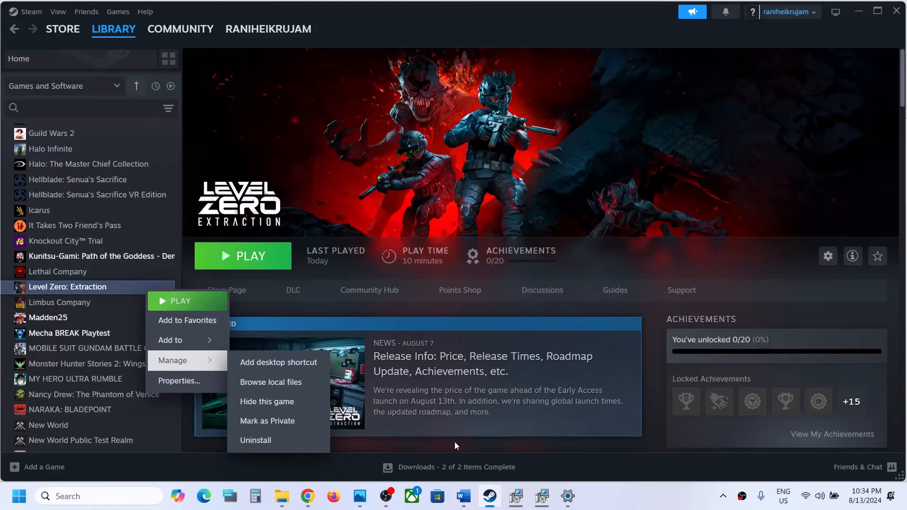
Step: Return to Word and highlight the Step 12 parts on restarting the PC, reinstalling to C Drive, and installing to another SSD
left_click(464, 496)
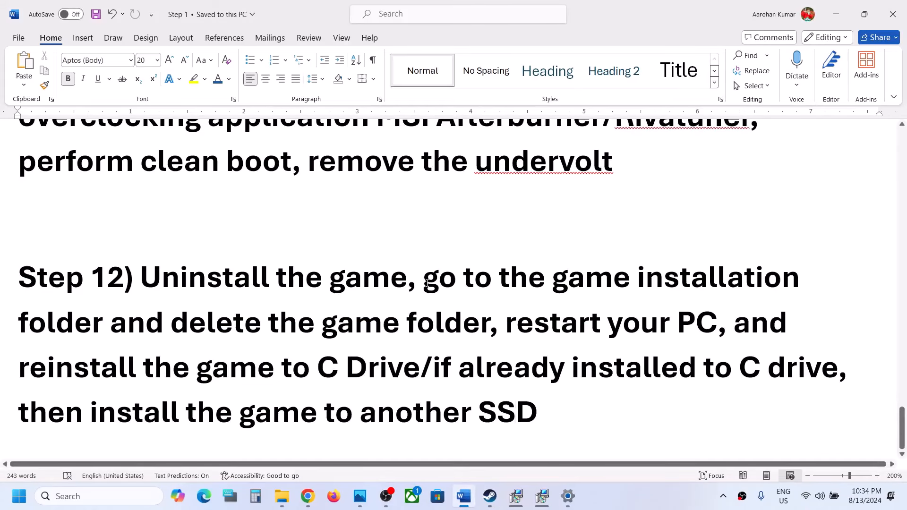
left_click_drag(427, 283, 426, 366)
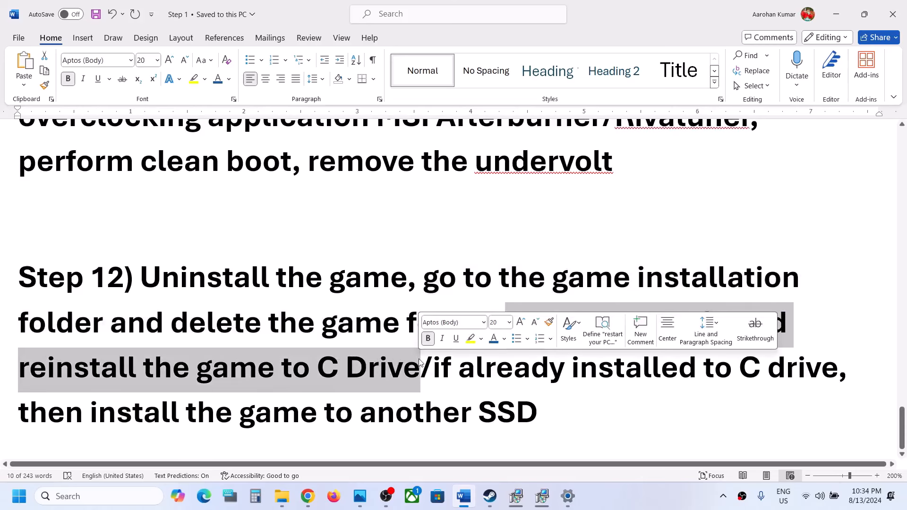
left_click(231, 370)
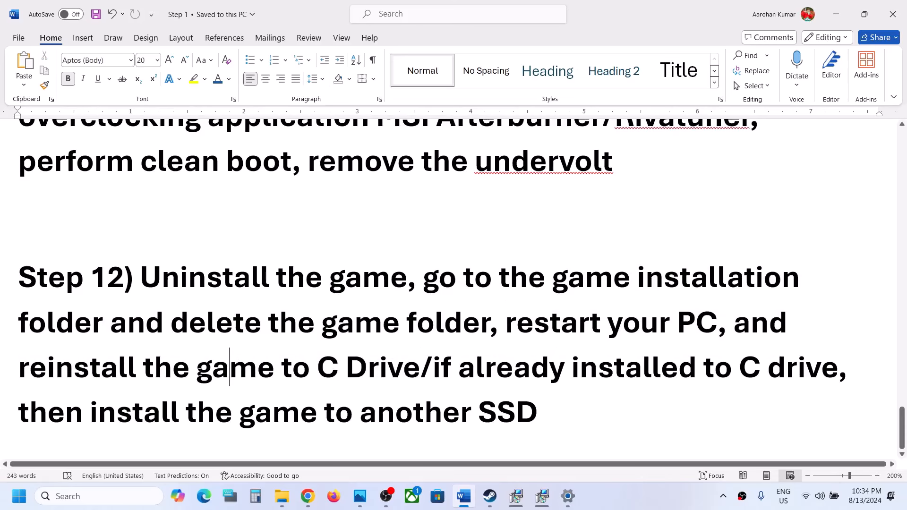
left_click_drag(199, 372, 379, 365)
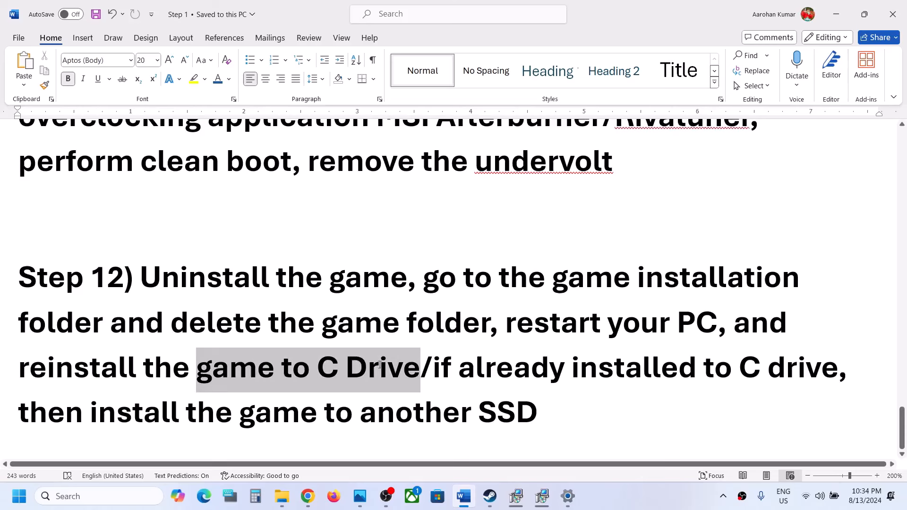
left_click(431, 371)
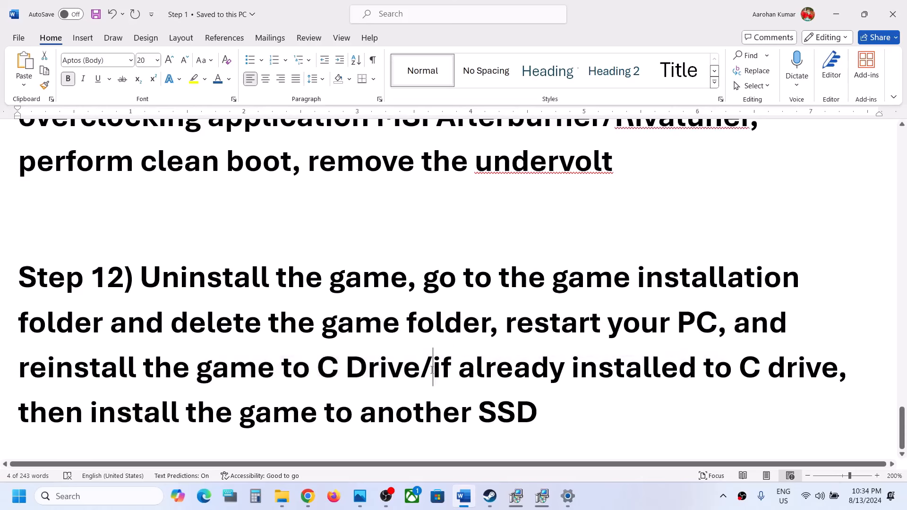
left_click_drag(432, 370, 545, 407)
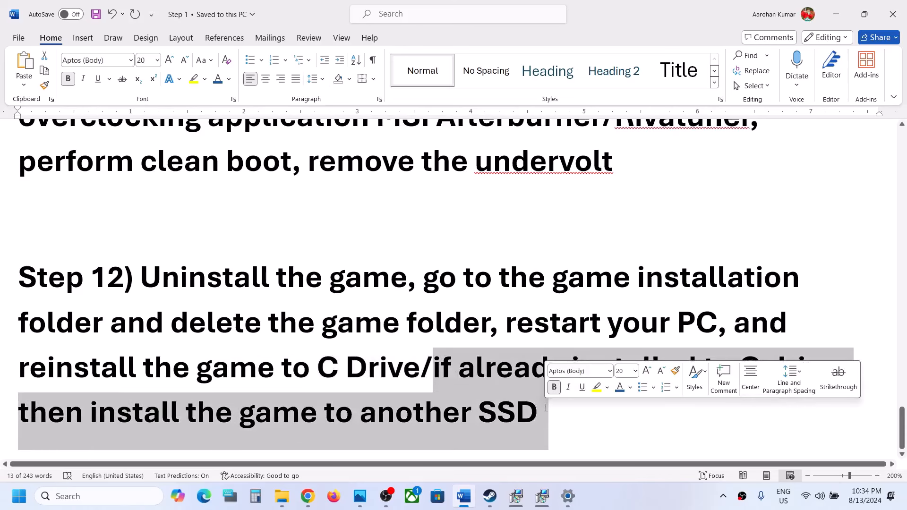
Step: Switch to Steam and show the library page of Level Zero: Extraction
left_click(494, 505)
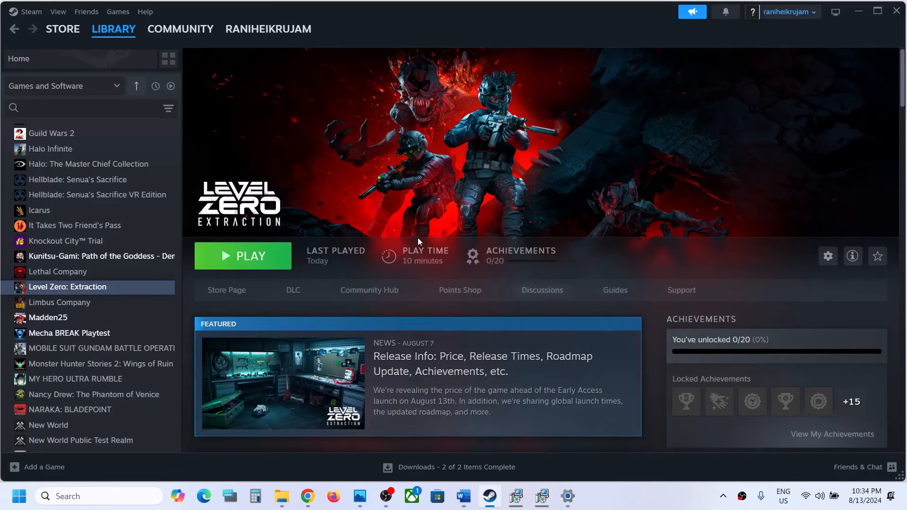